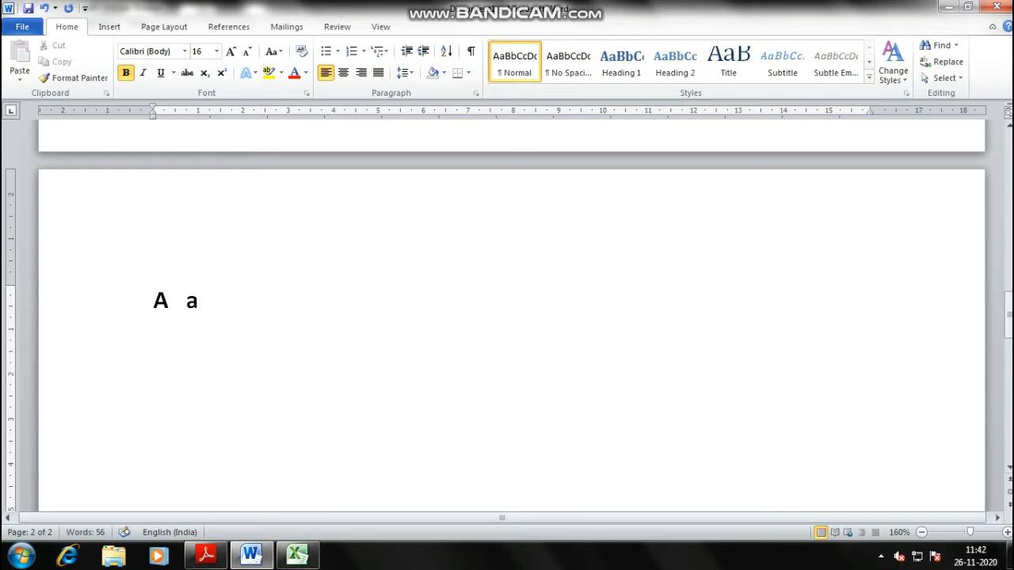
# - Fix the stray S in PRINT A and complete the first line as A=25 a=90
pyautogui.press('Left')
pyautogui.press('Left')
pyautogui.press('Left')
pyautogui.press('Left')
pyautogui.press('Left')
pyautogui.click(209, 300)
pyautogui.click(401, 302)
pyautogui.write('PRINT SA')
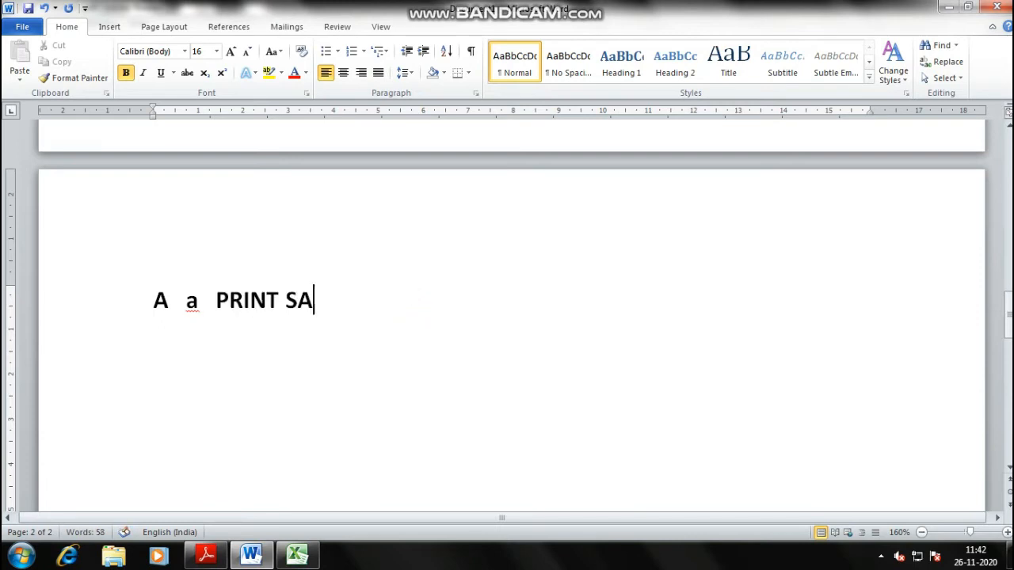
pyautogui.press('Left')
pyautogui.press('BackSpace')
pyautogui.press('Right')
pyautogui.press('Left')
pyautogui.press('Left')
pyautogui.press('Left')
pyautogui.press('Left')
pyautogui.write('=25   a')
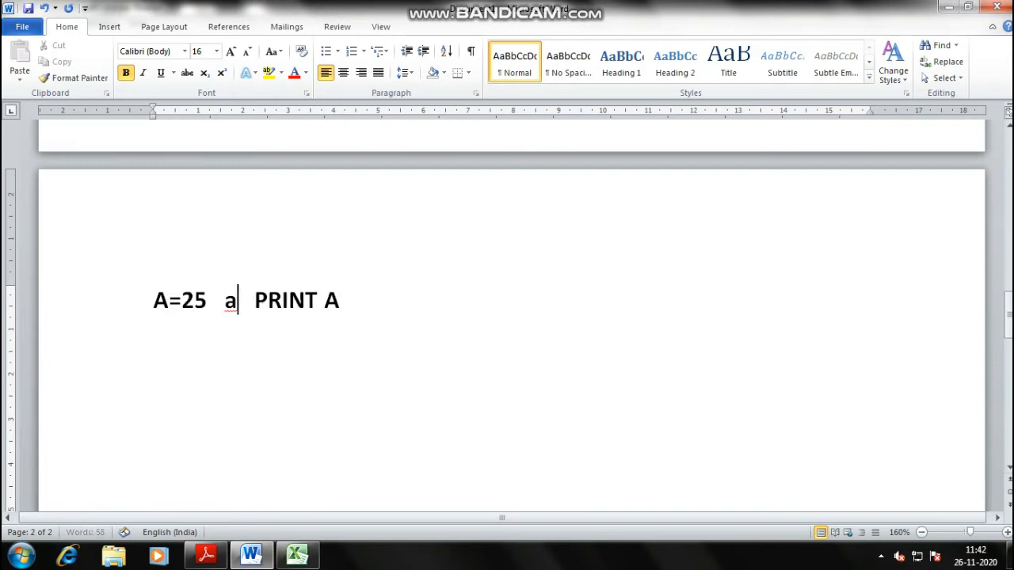
pyautogui.write('=90')
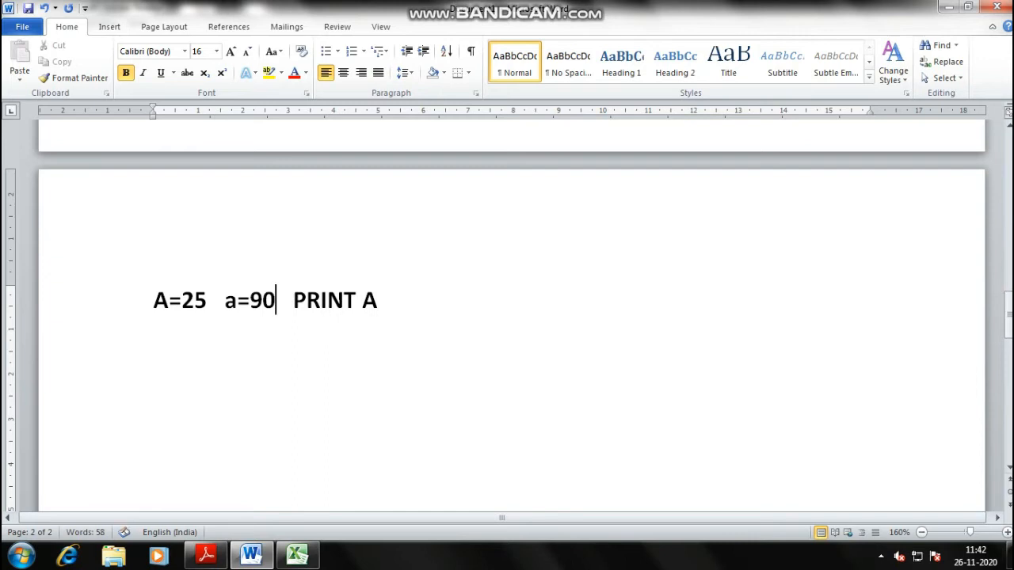
# - Put PRINT A, 25, PRINT a and 90 on separate lines, then return to the PDF
pyautogui.click(291, 301)
pyautogui.press('Return')
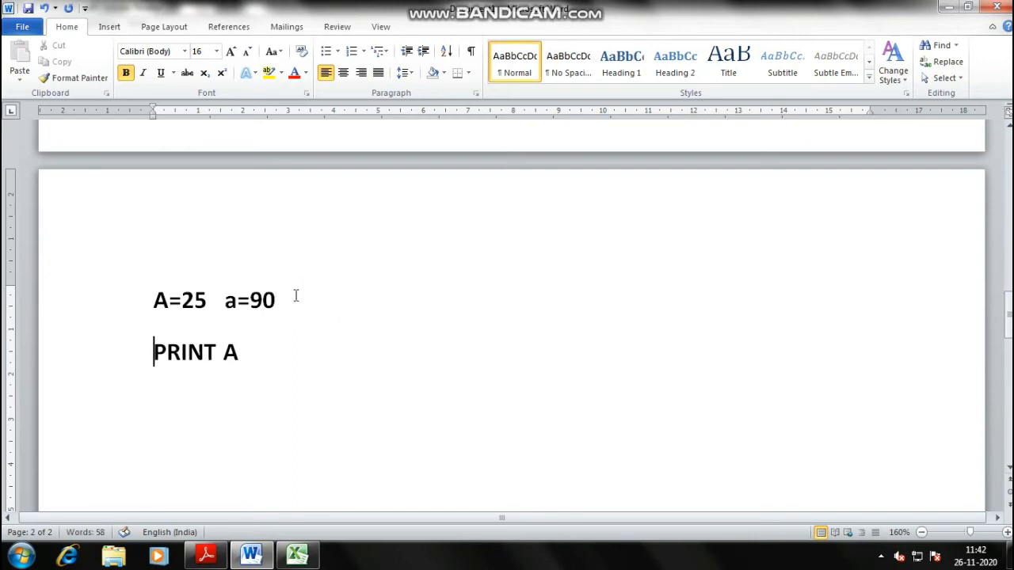
pyautogui.press('Right')
pyautogui.press('Right')
pyautogui.press('Right')
pyautogui.press('End')
pyautogui.press('Return')
pyautogui.write('25')
pyautogui.press('Return')
pyautogui.write('PRINT a')
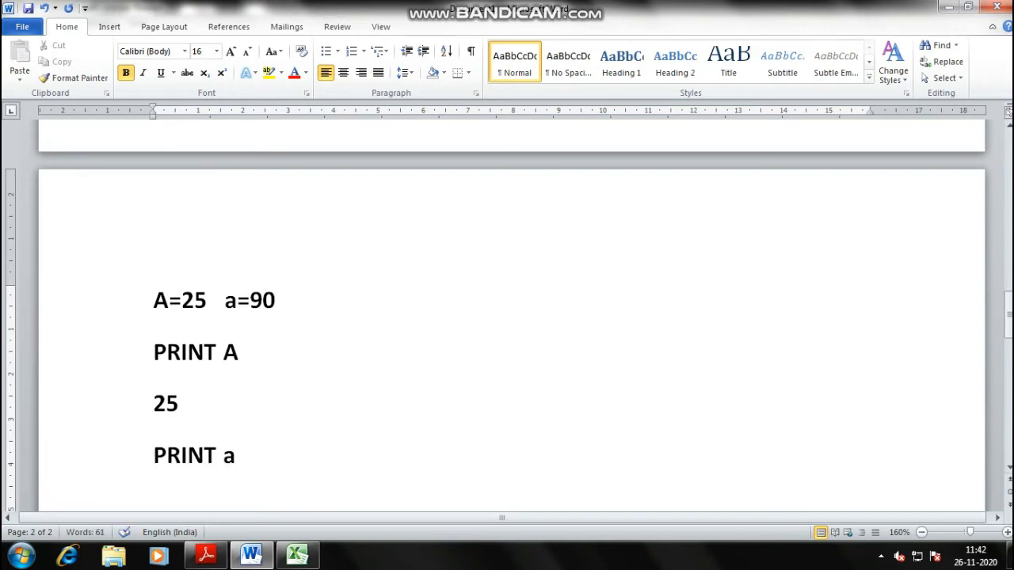
pyautogui.press('Return')
pyautogui.write('90')
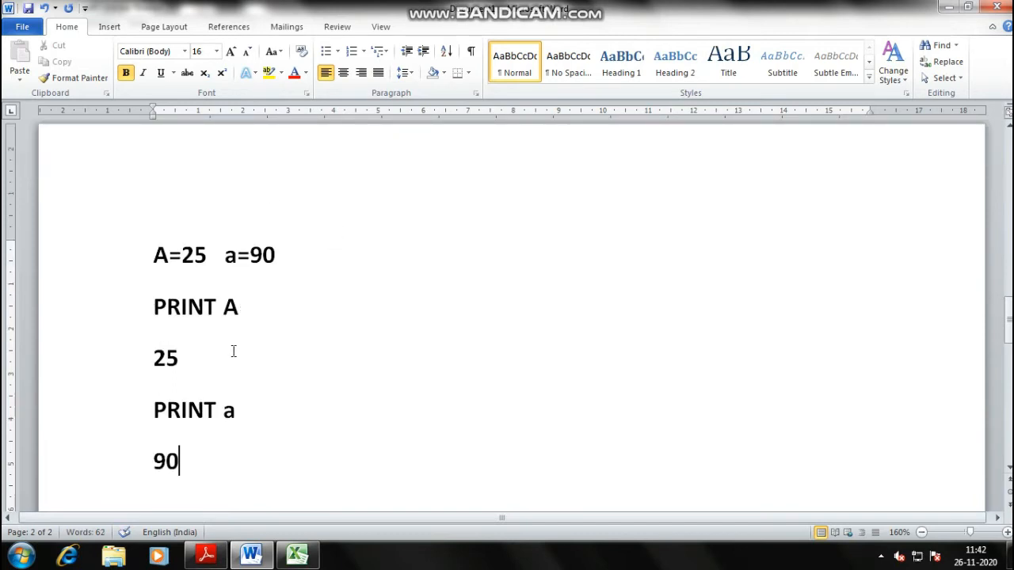
pyautogui.click(236, 307)
pyautogui.hotkey('alt', 'Tab')
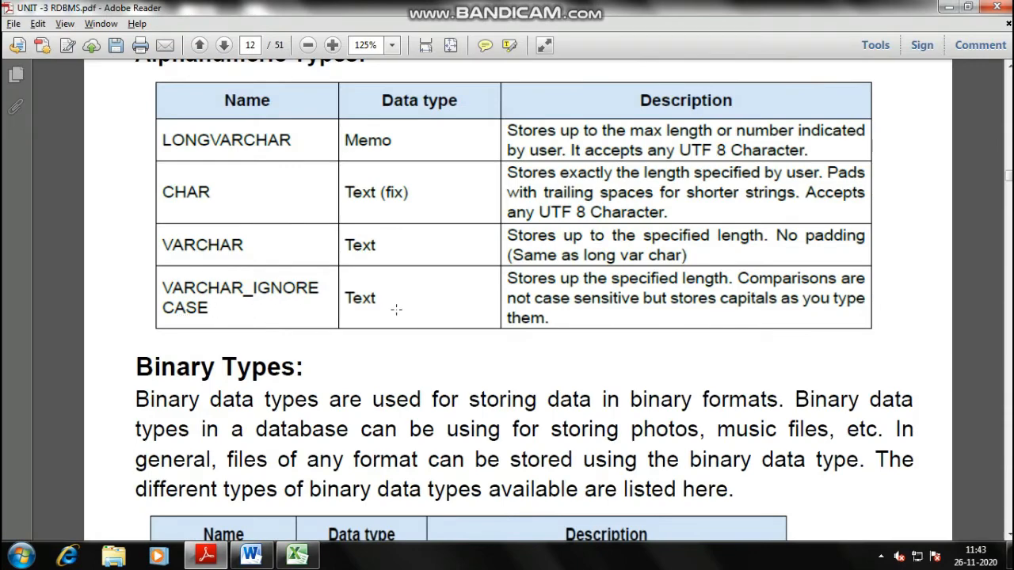
# - Change the example's values so a becomes 92 and A becomes 91
pyautogui.hotkey('alt', 'Tab')
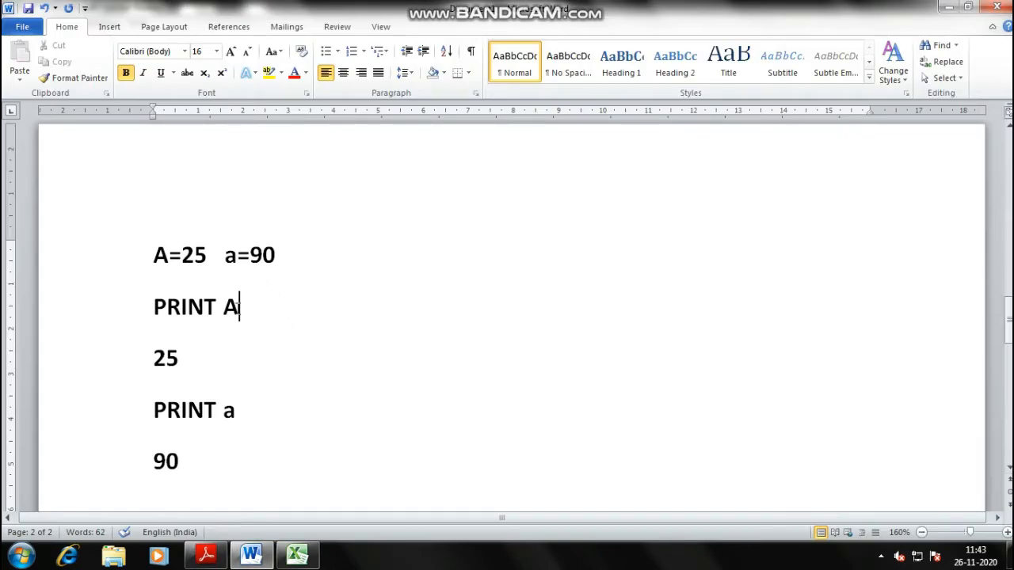
pyautogui.click(277, 255)
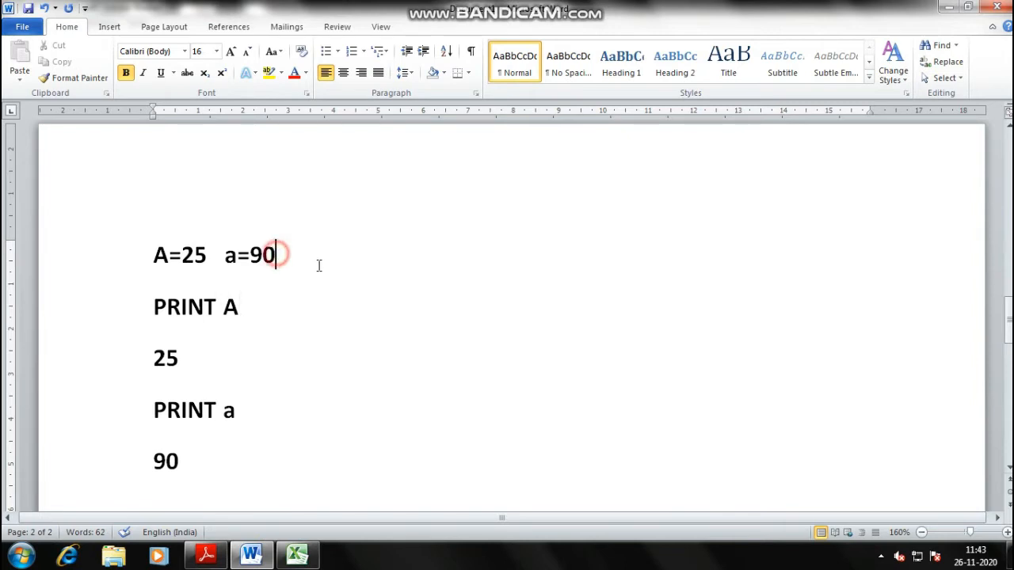
pyautogui.press('BackSpace')
pyautogui.press('BackSpace')
pyautogui.write('92')
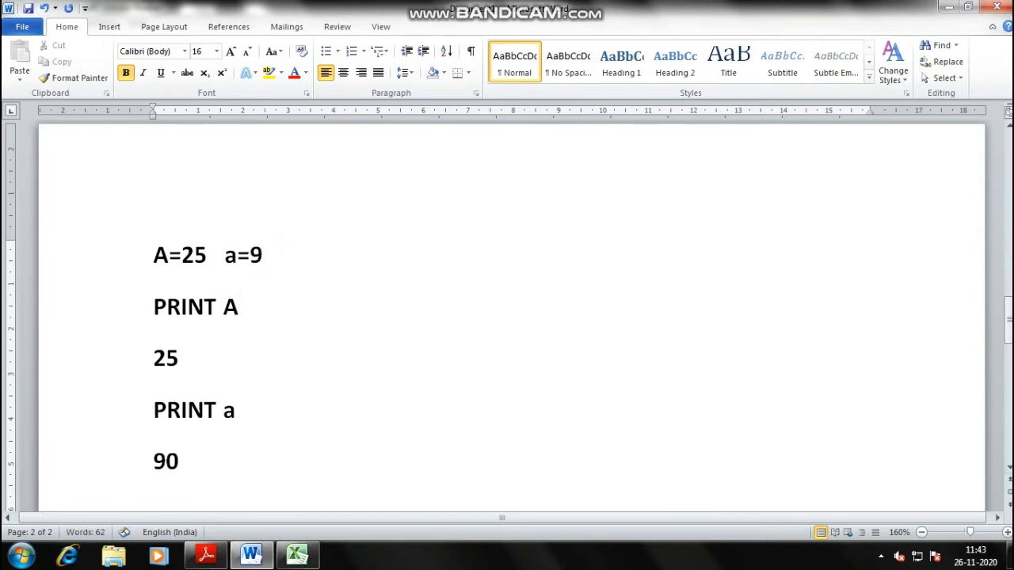
pyautogui.click(196, 252)
pyautogui.click(204, 251)
pyautogui.press('BackSpace')
pyautogui.press('BackSpace')
pyautogui.write('91')
# - Delete the PRINT A and 25 lines and remove a=92 from the first line
pyautogui.tripleClick(244, 307)
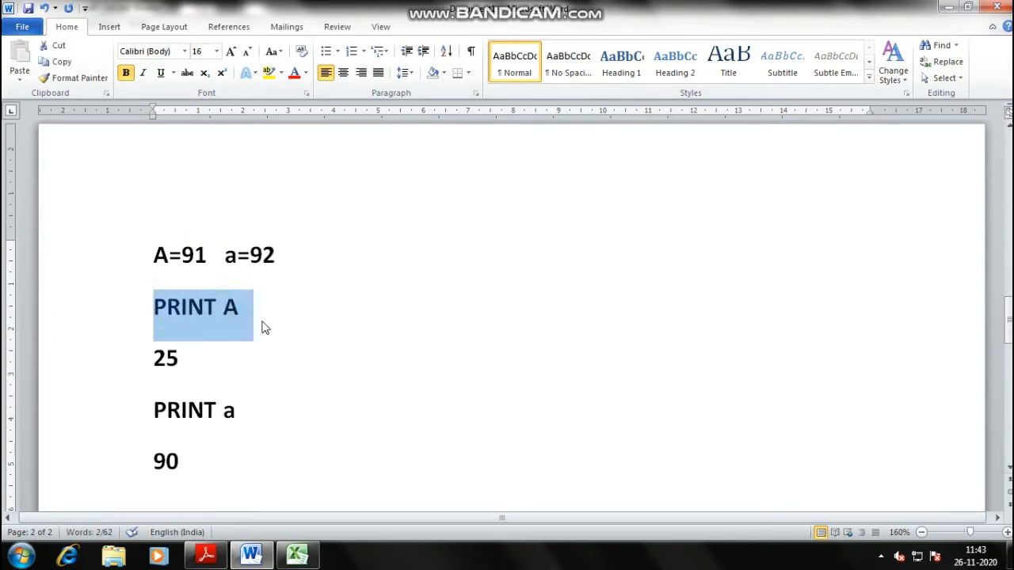
pyautogui.click(197, 265)
pyautogui.click(161, 252)
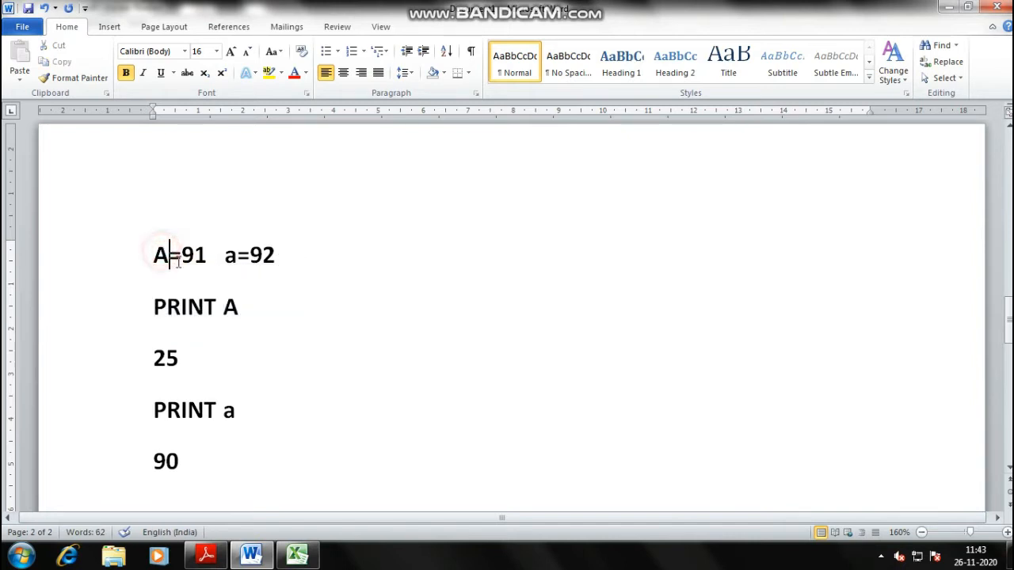
pyautogui.click(199, 361)
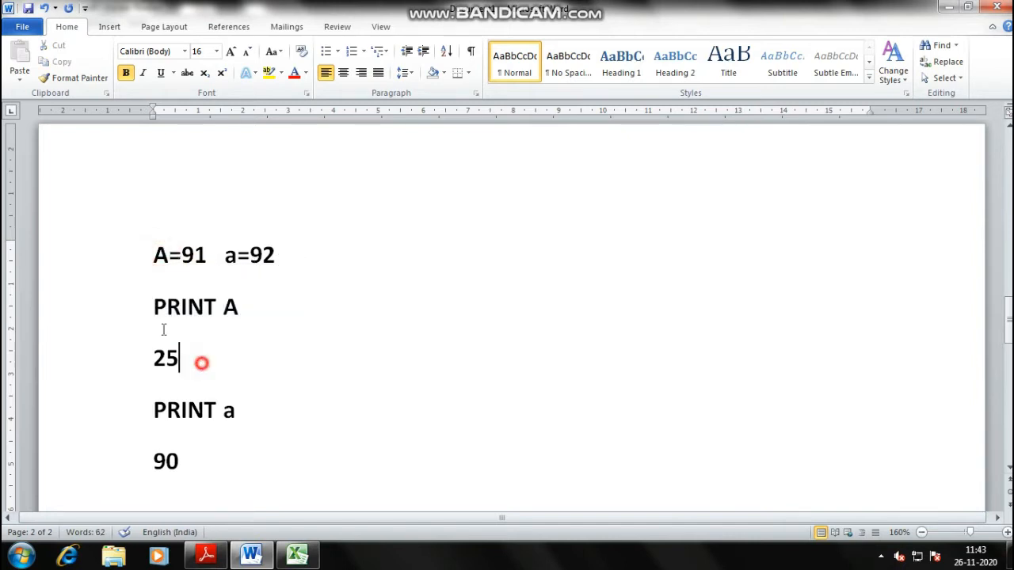
pyautogui.keyDown('shift'); pyautogui.click(107, 299); pyautogui.keyUp('shift')
pyautogui.press('Delete')
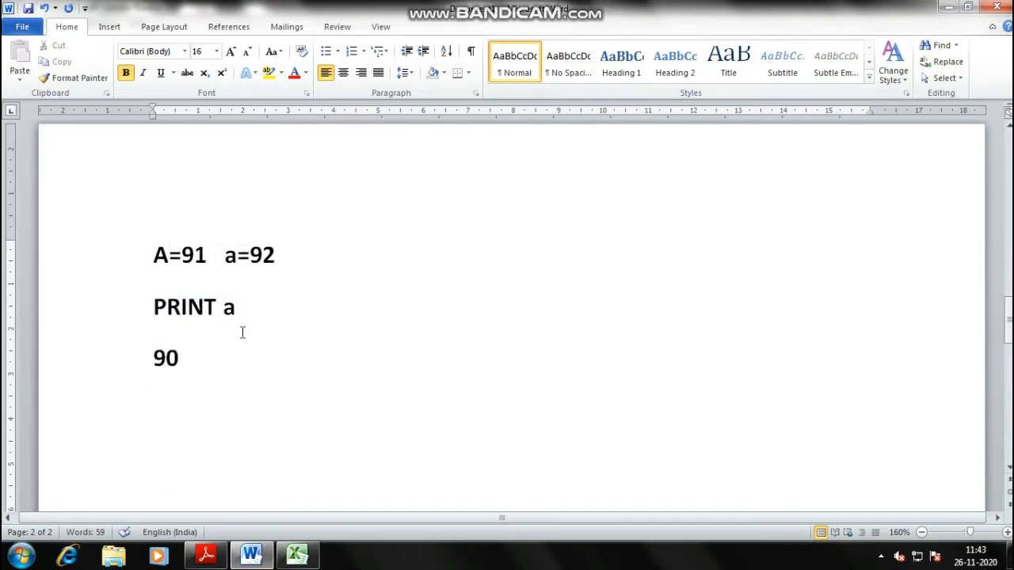
pyautogui.moveTo(224, 256); pyautogui.dragTo(125, 254)
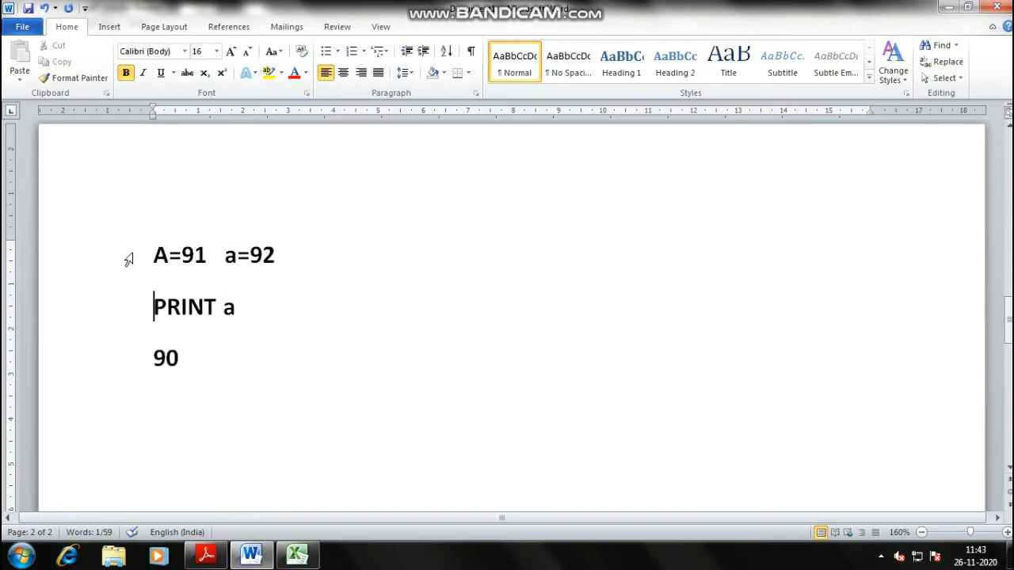
pyautogui.press('Up')
pyautogui.press('Up')
pyautogui.press('Down')
pyautogui.press('Down')
pyautogui.press('Down')
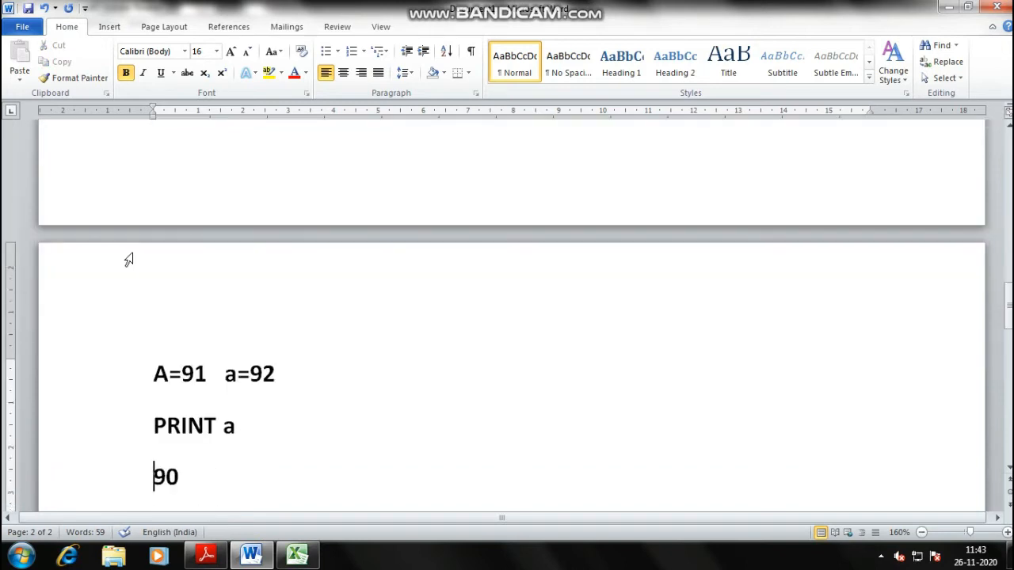
pyautogui.press('Up')
pyautogui.press('Up')
pyautogui.press('BackSpace')
pyautogui.press('BackSpace')
pyautogui.press('BackSpace')
pyautogui.press('BackSpace')
pyautogui.press('BackSpace')
pyautogui.press('BackSpace')
pyautogui.press('BackSpace')
pyautogui.press('BackSpace')
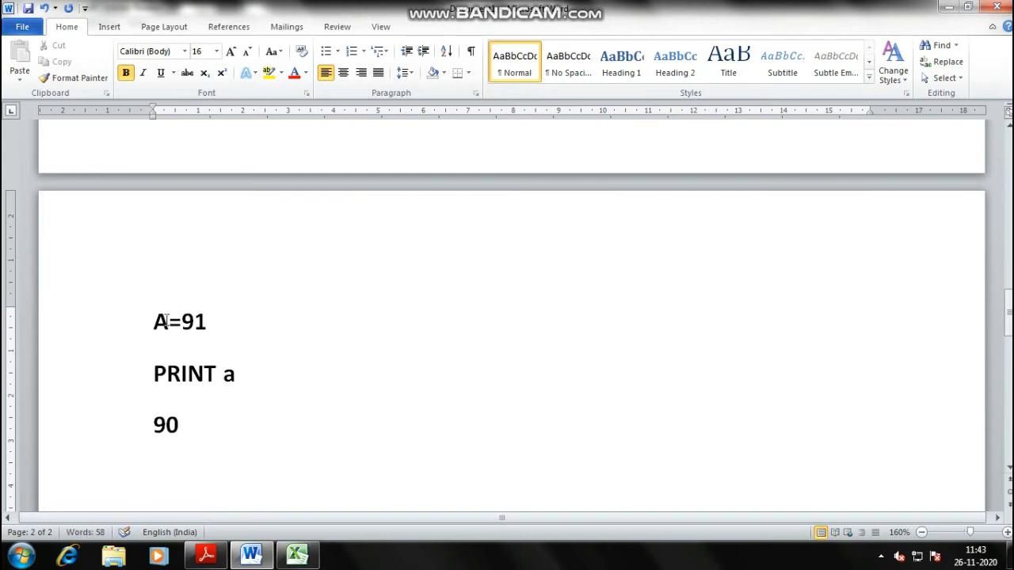
# - Change 90 to 91 and PRINT a to PRINT A, then return to the PDF
pyautogui.click(189, 425)
pyautogui.press('BackSpace')
pyautogui.write('1')
pyautogui.click(235, 375)
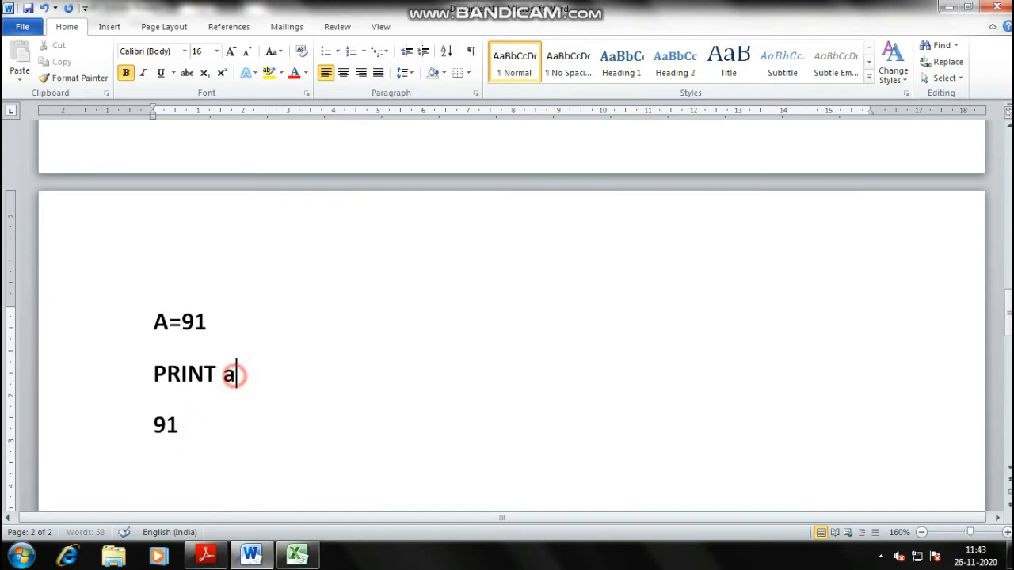
pyautogui.press('BackSpace')
pyautogui.write('A')
pyautogui.click(200, 419)
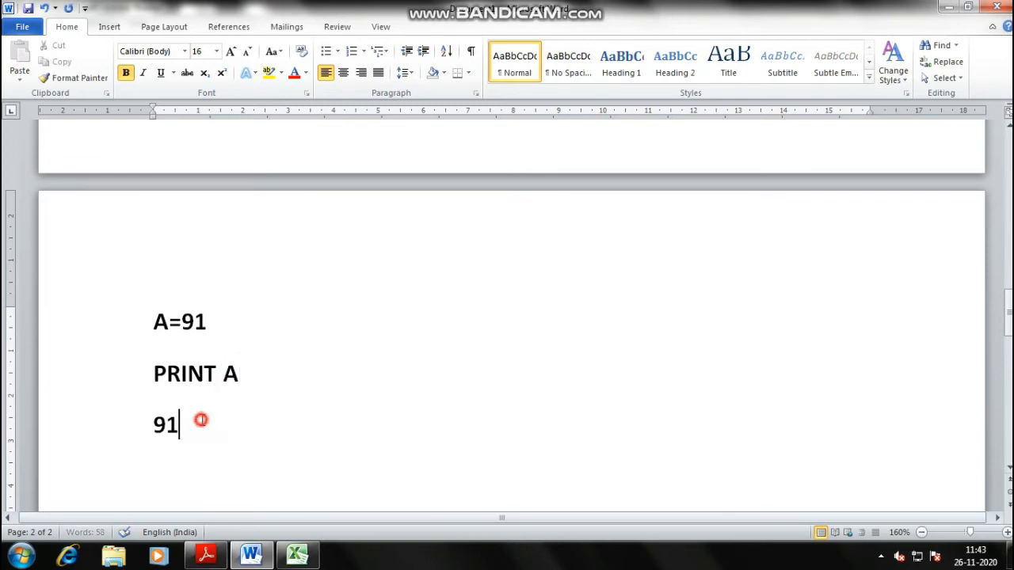
pyautogui.scroll(-3, 315, 354)
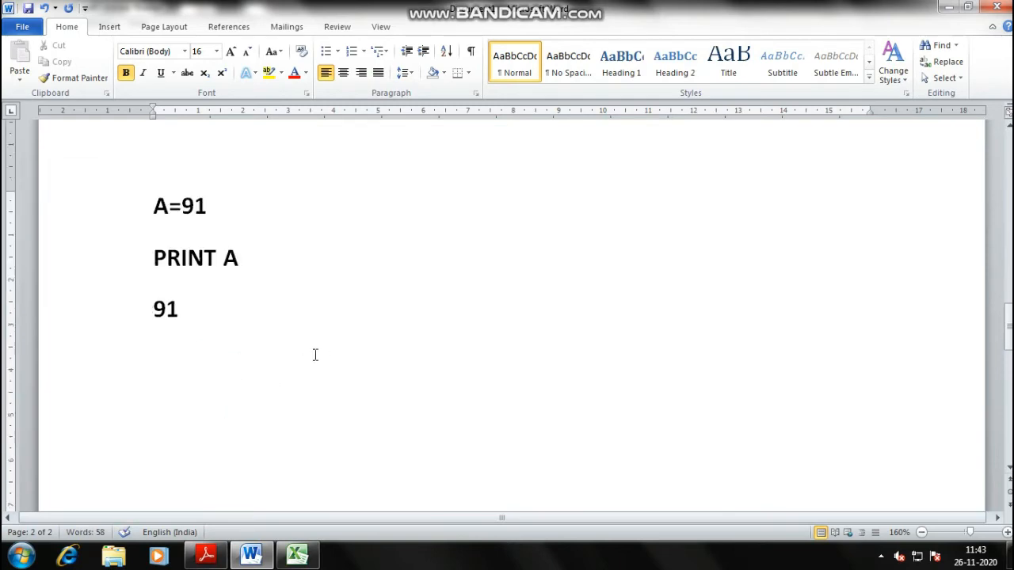
pyautogui.hotkey('alt', 'Tab')
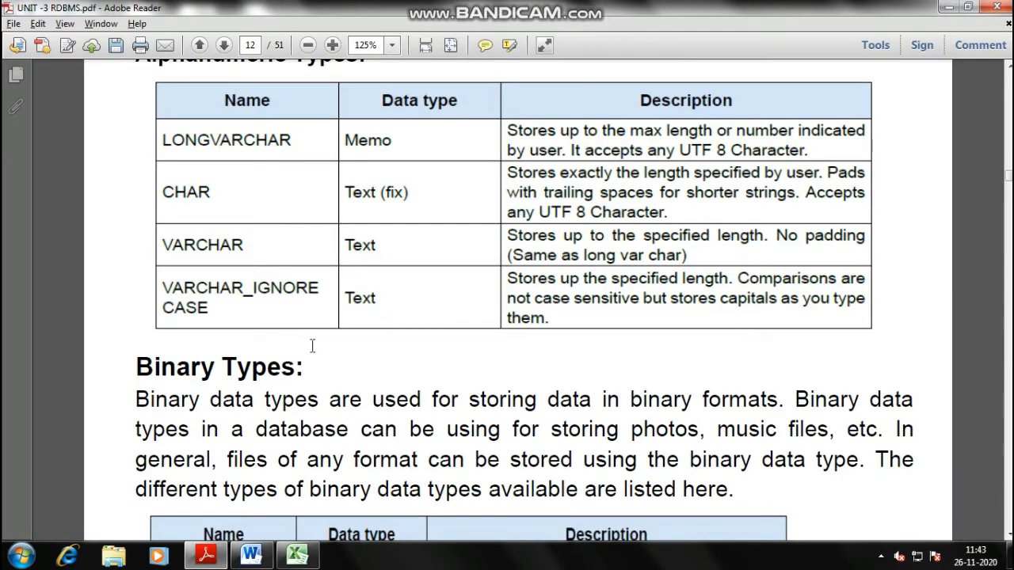
# - Scroll to the Date time paragraph and highlight its date examples in yellow
pyautogui.scroll(-5, 312, 346)
pyautogui.click(208, 285)
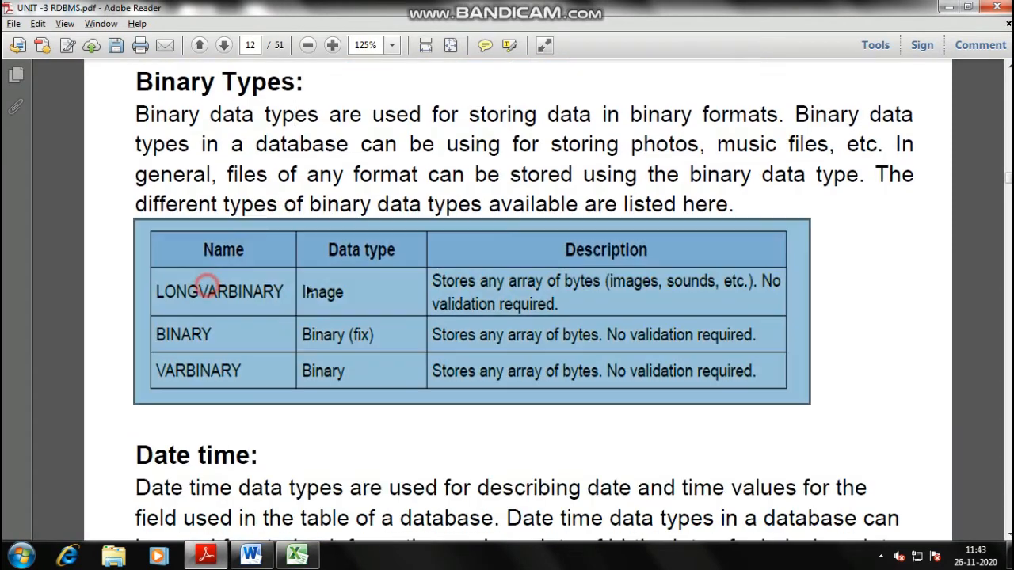
pyautogui.click(644, 300)
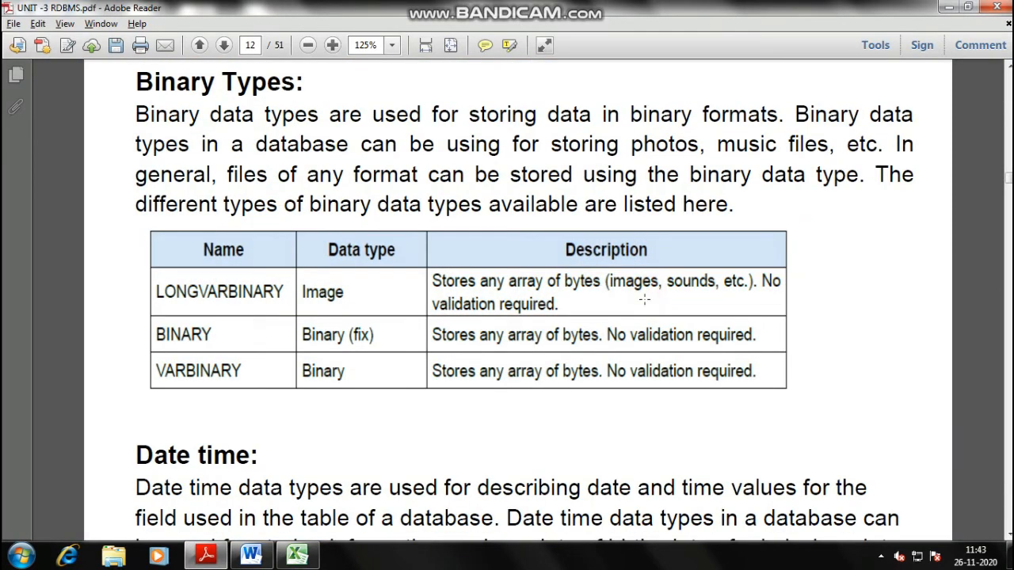
pyautogui.scroll(-2, 254, 328)
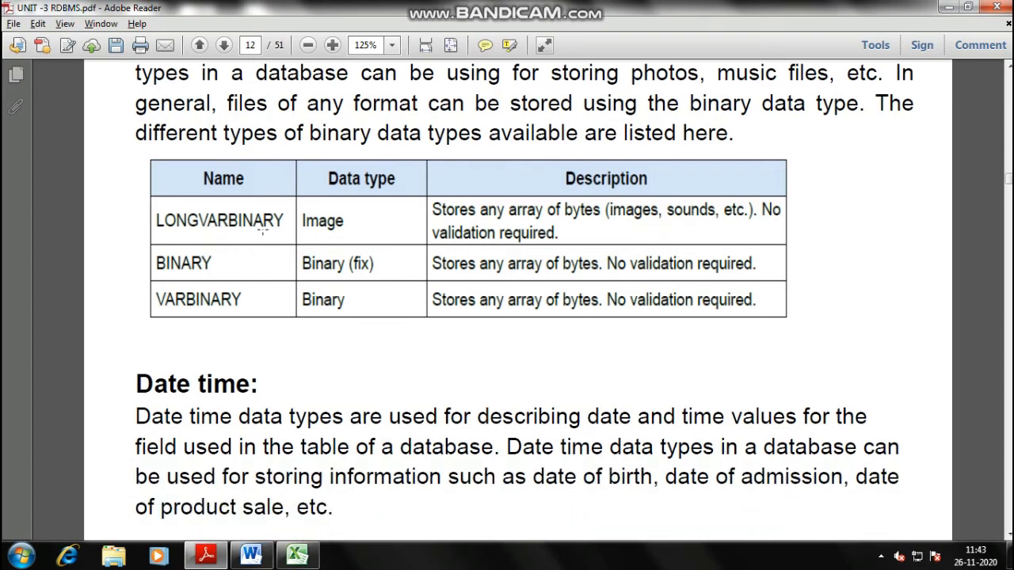
pyautogui.scroll(-4, 362, 324)
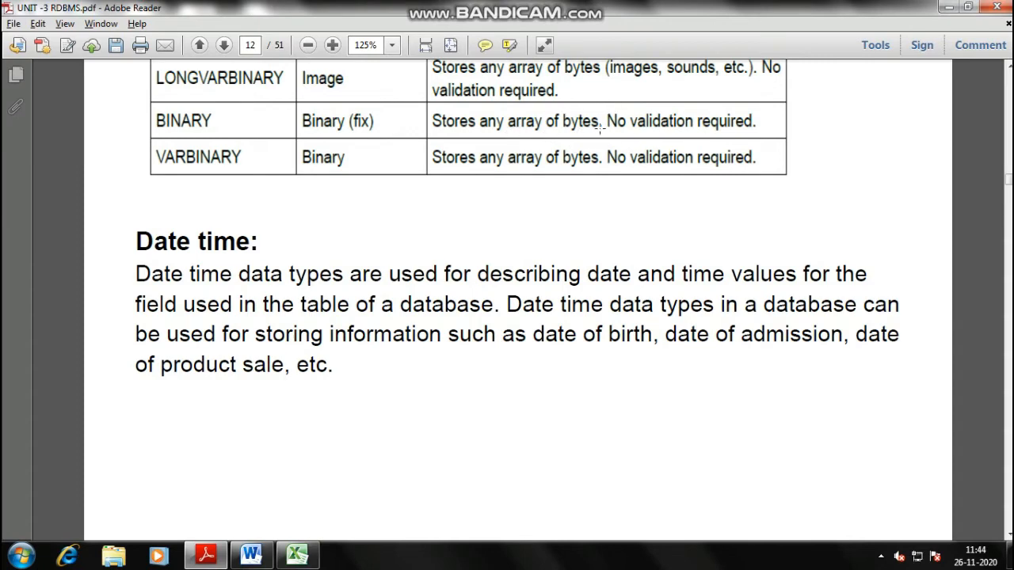
pyautogui.scroll(-4, 392, 194)
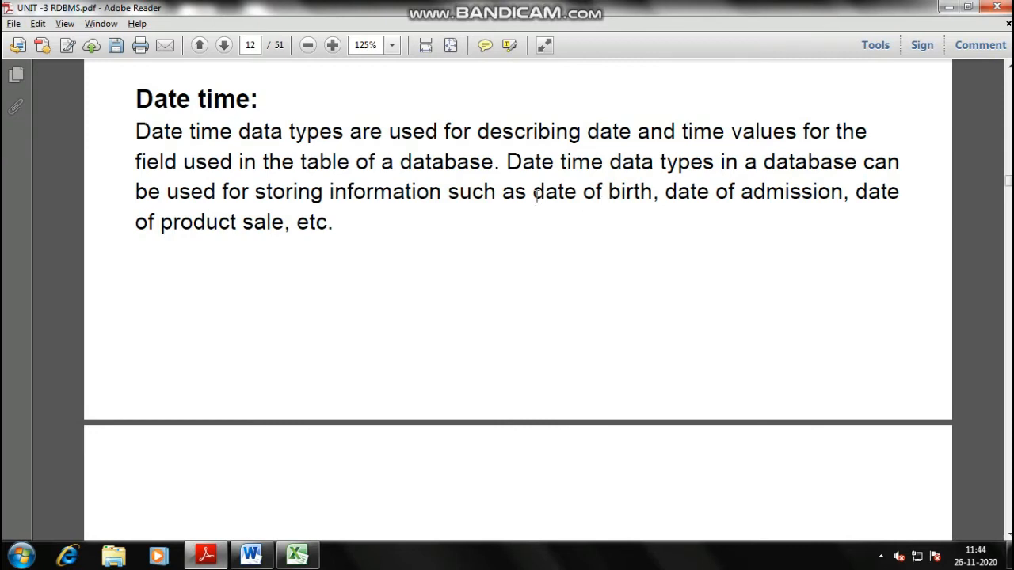
pyautogui.moveTo(458, 192); pyautogui.dragTo(330, 222)
pyautogui.rightClick(289, 221)
pyautogui.click(320, 260)
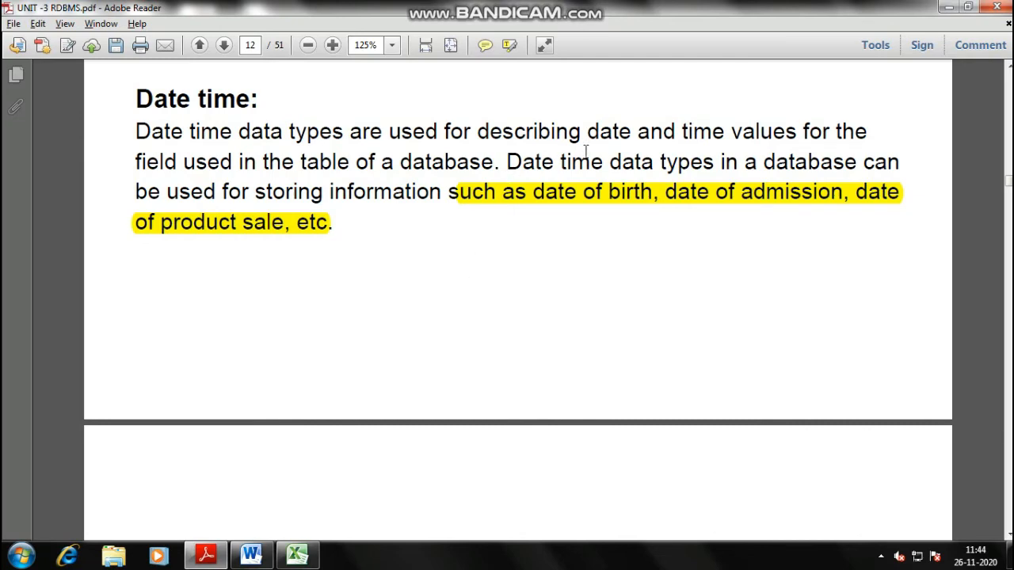
# - Highlight the phrase 'date and time values' in yellow as well
pyautogui.moveTo(587, 131); pyautogui.dragTo(798, 133)
pyautogui.rightClick(767, 139)
pyautogui.click(796, 168)
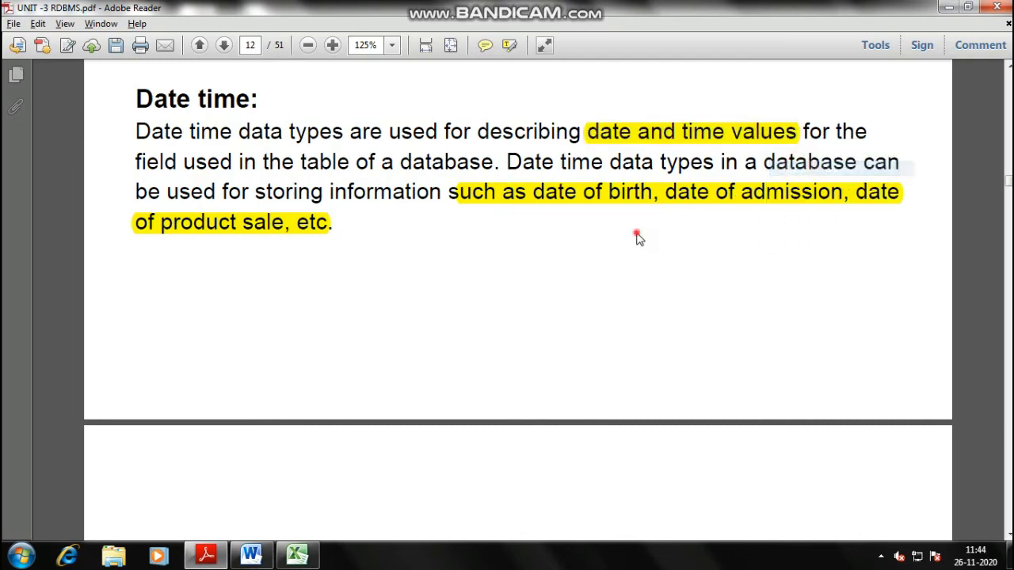
pyautogui.scroll(-2, 417, 323)
pyautogui.scroll(-10, 418, 322)
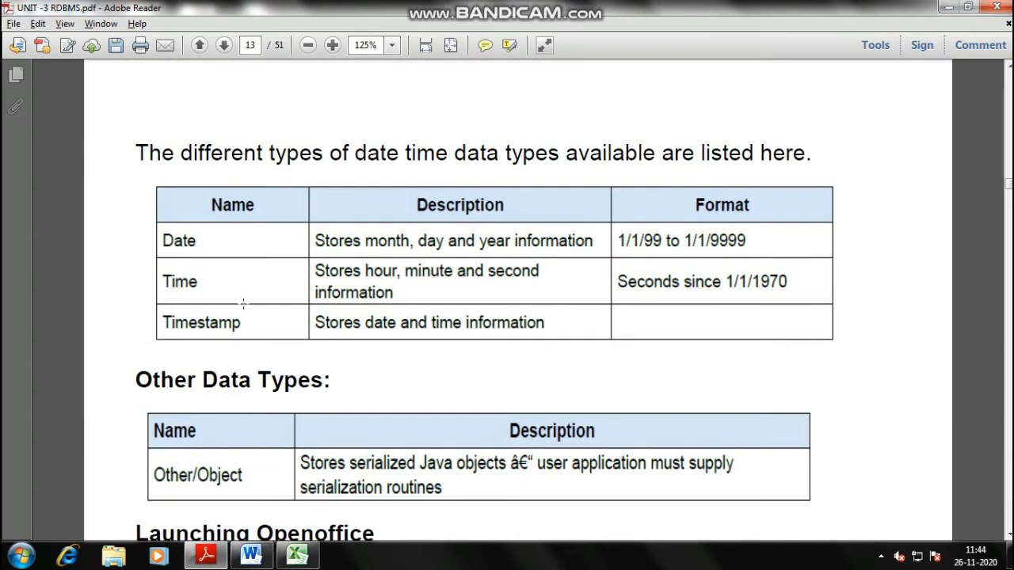
# - Scroll page 13 past the date-time types table down to the Launching Openoffice instructions
pyautogui.click(182, 239)
pyautogui.click(189, 280)
pyautogui.click(206, 323)
pyautogui.click(200, 320)
pyautogui.scroll(-3, 509, 287)
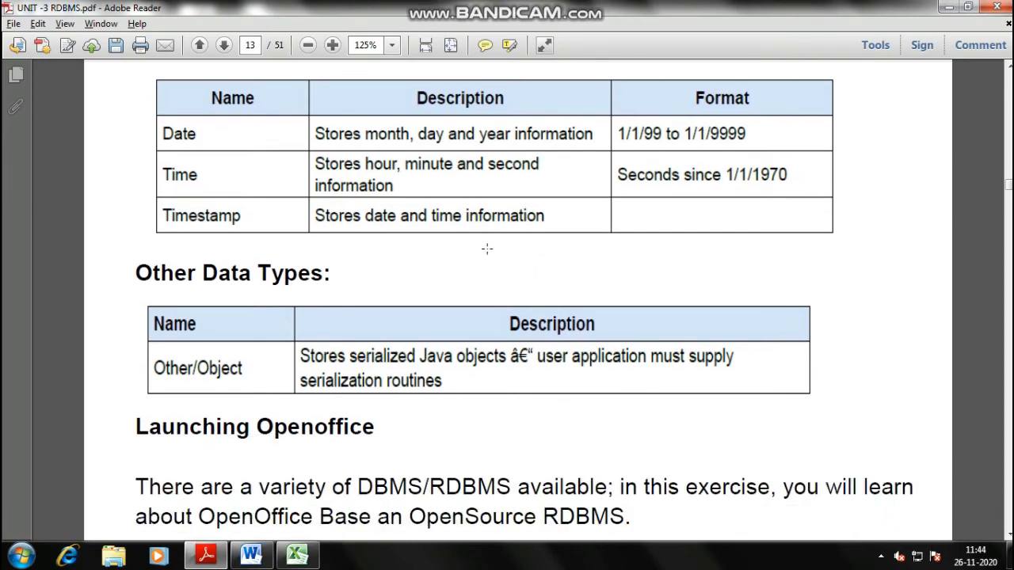
pyautogui.scroll(-5, 479, 246)
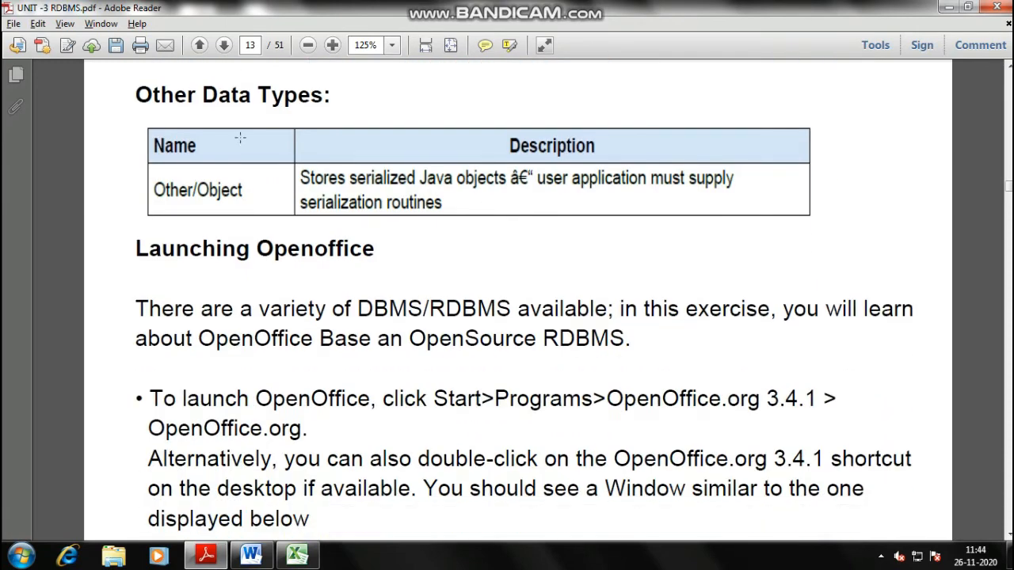
pyautogui.click(509, 193)
pyautogui.click(511, 197)
pyautogui.scroll(-2, 420, 247)
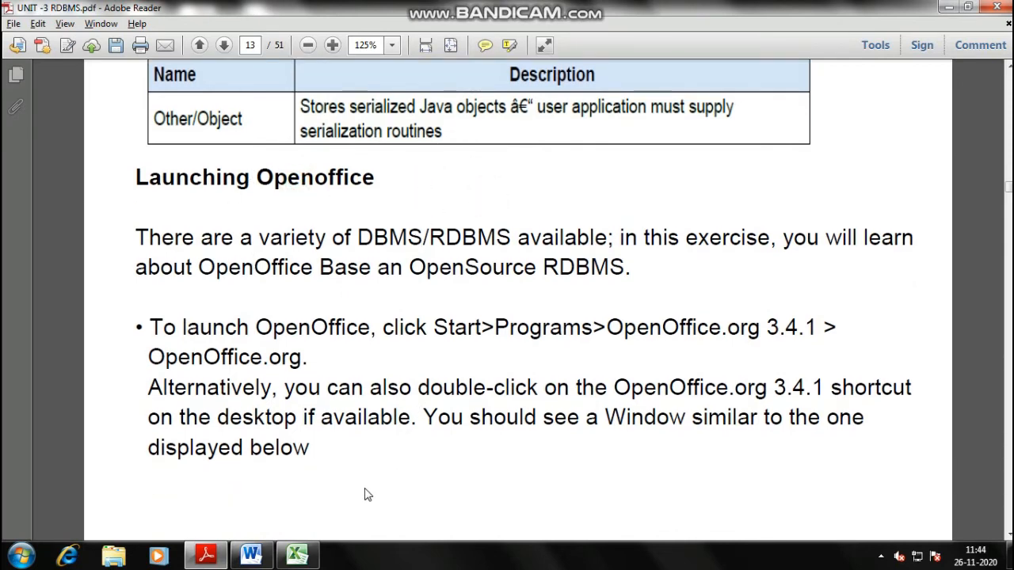
pyautogui.scroll(-2, 403, 270)
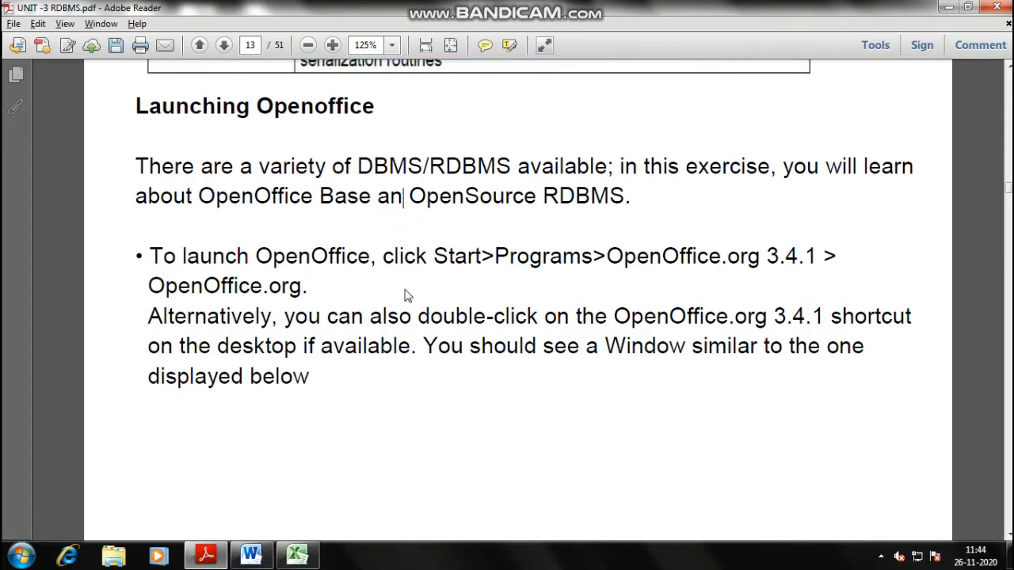
# - Launch OpenOffice Base from Start > All Programs > OpenOffice 4.1.7
pyautogui.rightClick(3, 559)
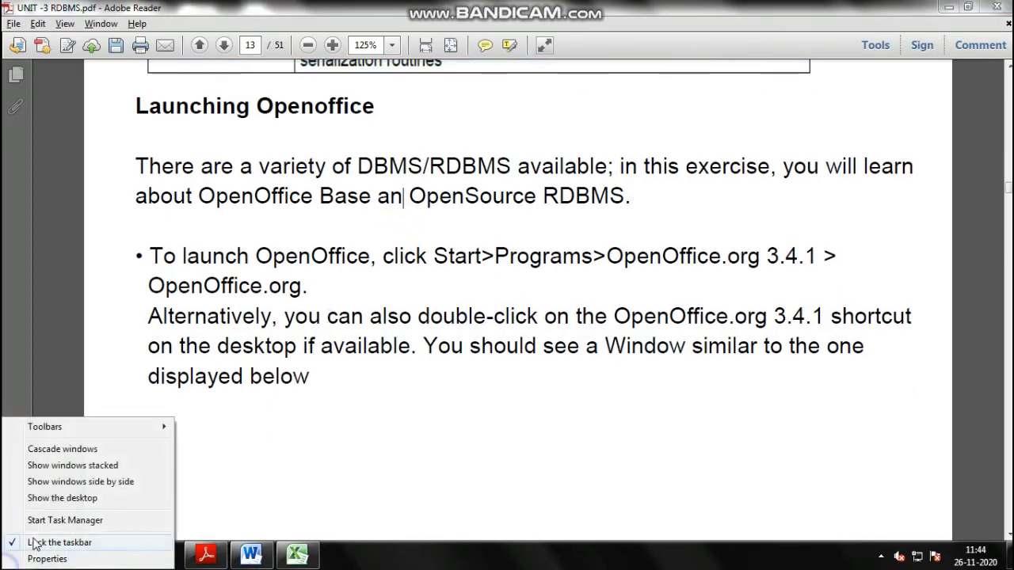
pyautogui.click(565, 421)
pyautogui.click(19, 556)
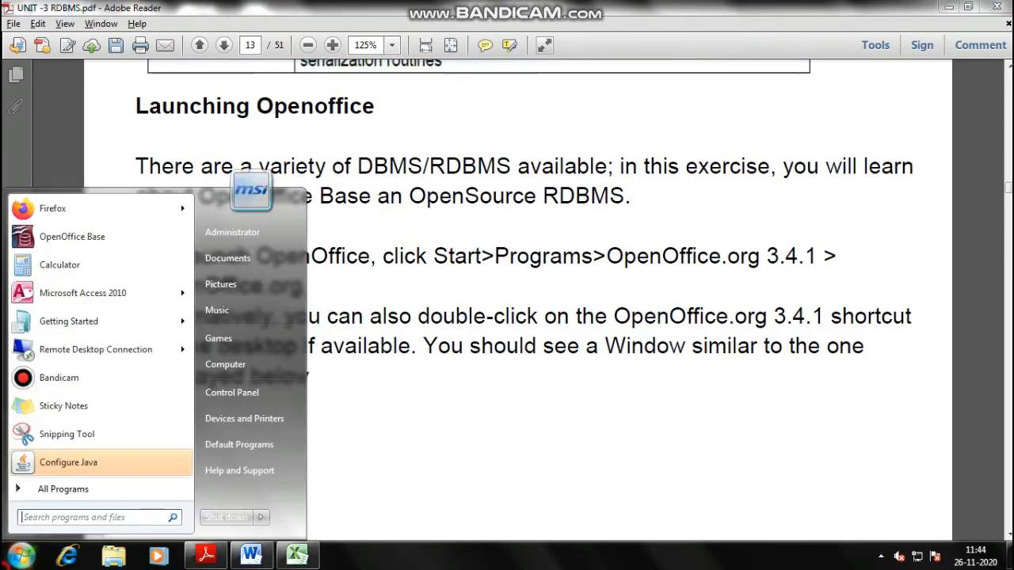
pyautogui.click(64, 488)
pyautogui.click(59, 371)
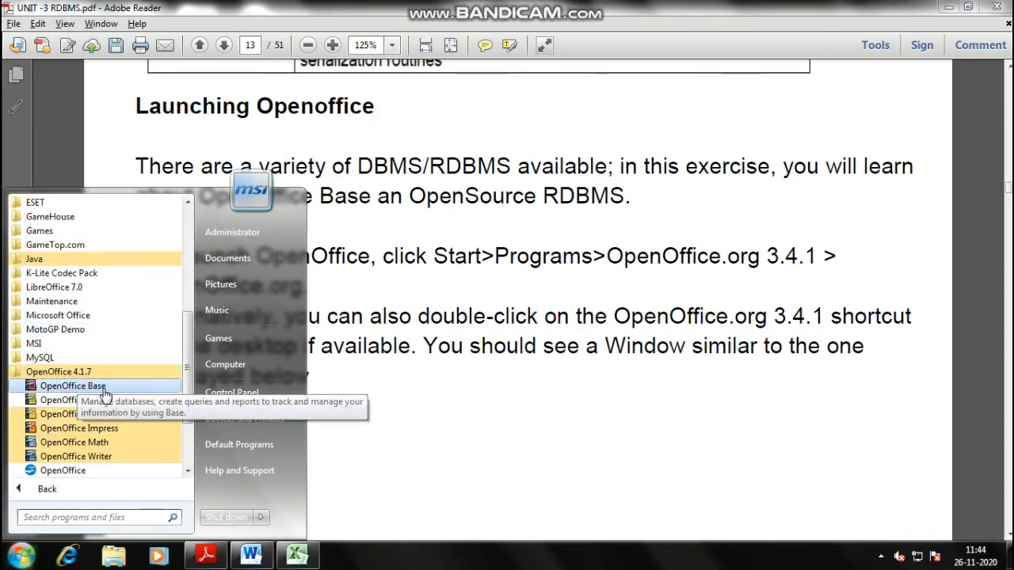
pyautogui.click(107, 389)
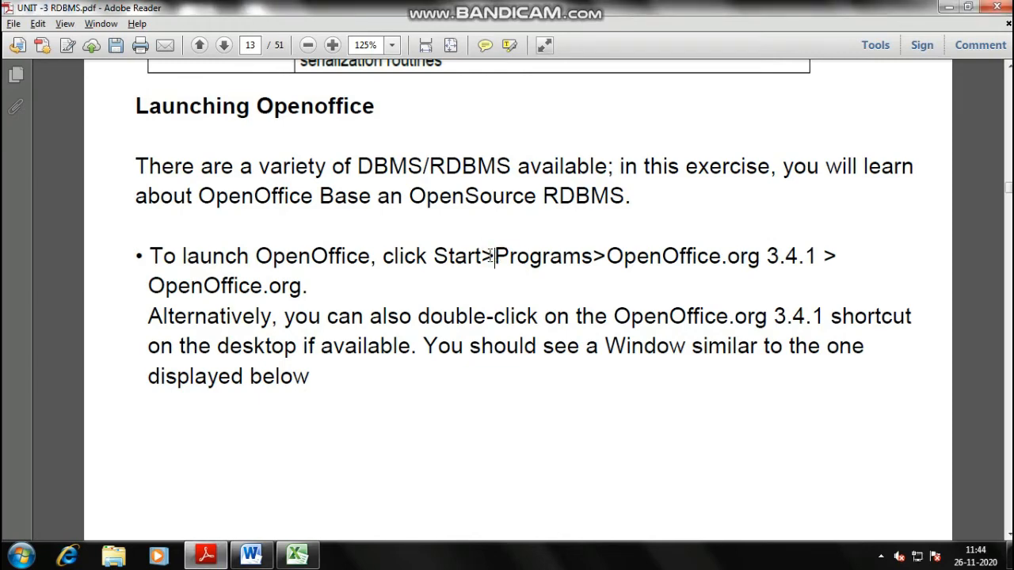
# - Show the desktop, refresh it twice, and check Task Manager while OpenOffice starts
pyautogui.rightClick(466, 555)
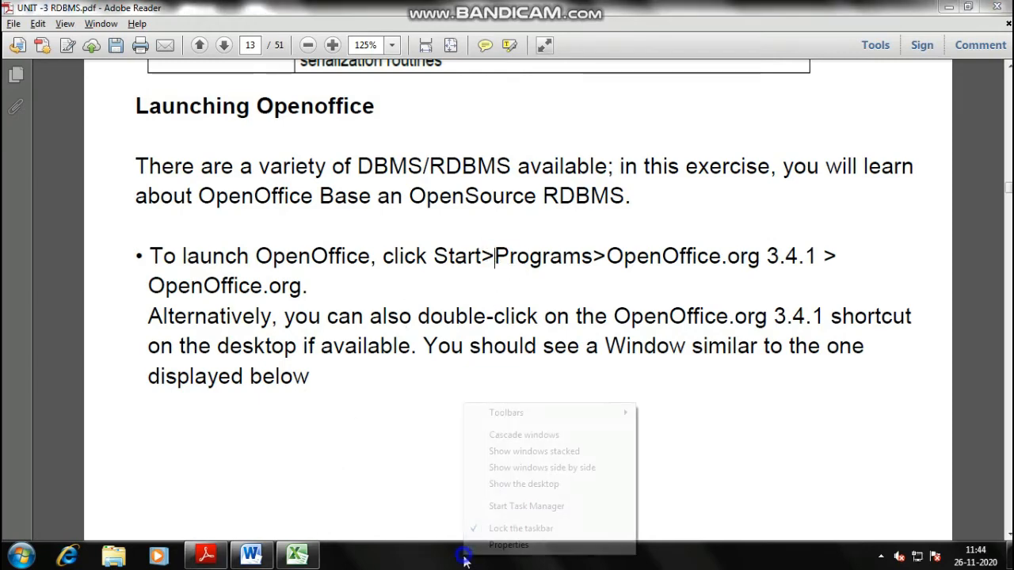
pyautogui.click(495, 483)
pyautogui.rightClick(569, 203)
pyautogui.click(594, 244)
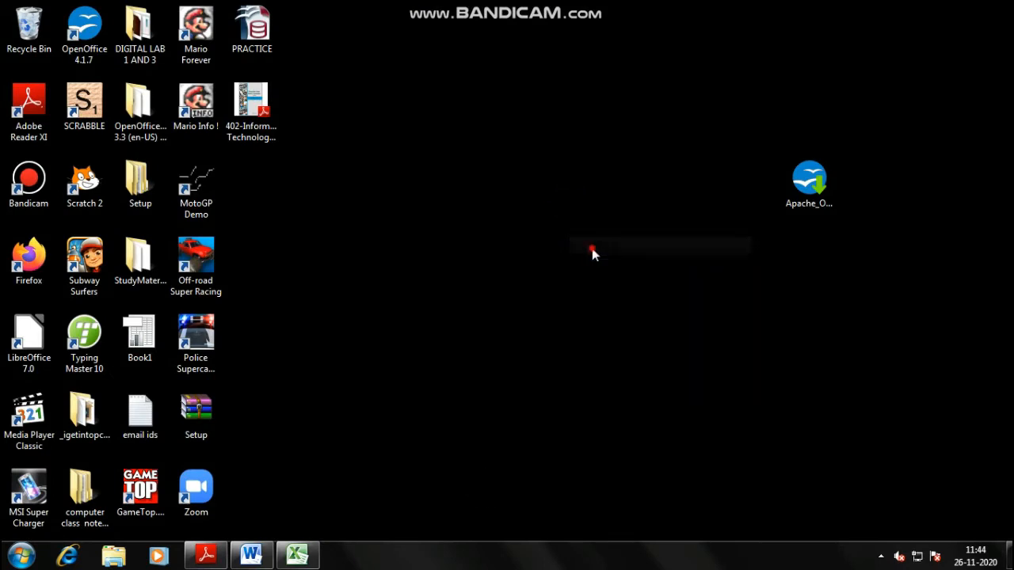
pyautogui.rightClick(461, 117)
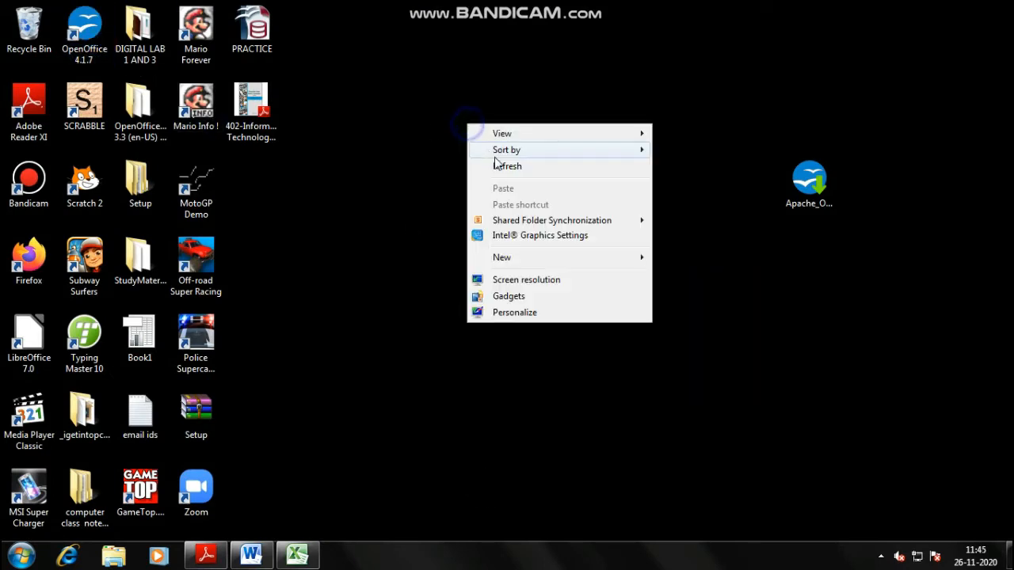
pyautogui.click(496, 165)
pyautogui.rightClick(480, 552)
pyautogui.click(499, 500)
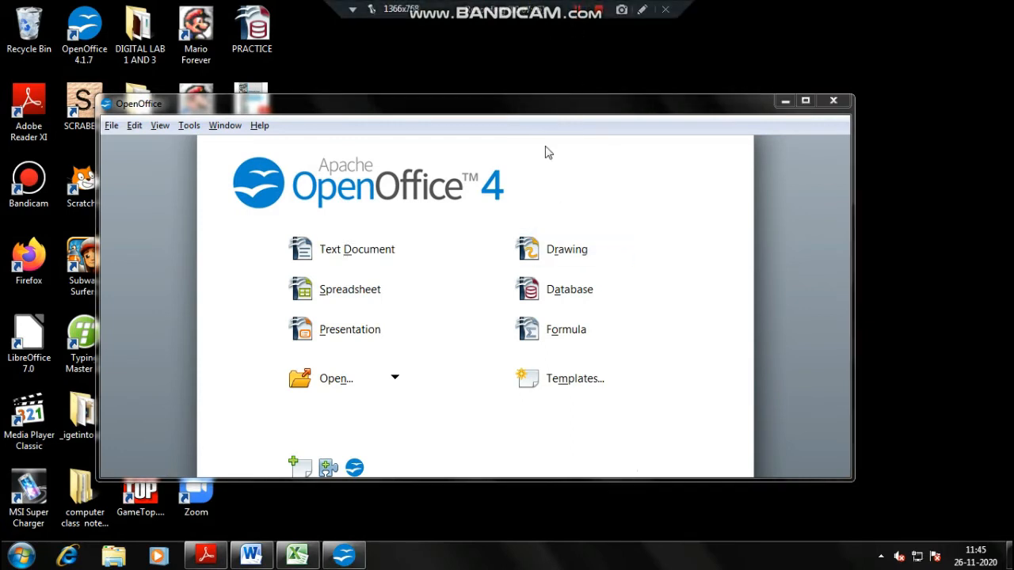
pyautogui.click(468, 114)
# - Maximize the Start Center and create a new database saved as X PRACTICE ONLINE.odb
pyautogui.doubleClick(468, 113)
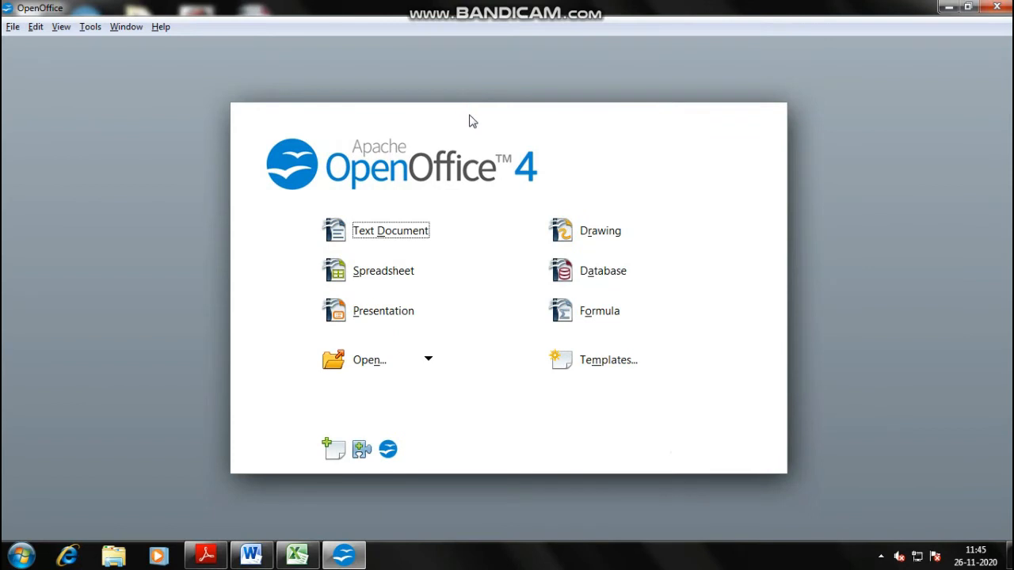
pyautogui.click(594, 270)
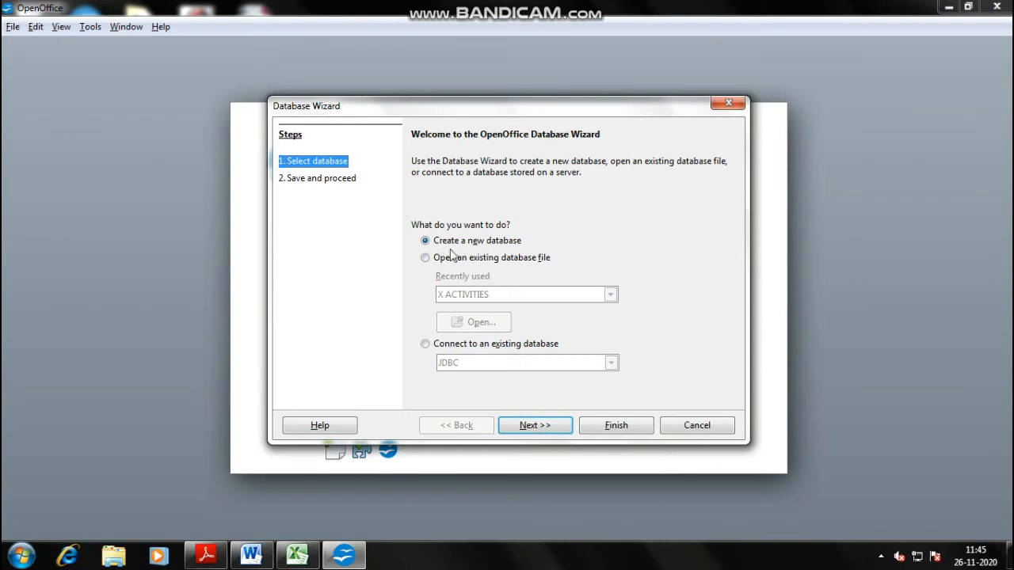
pyautogui.click(553, 427)
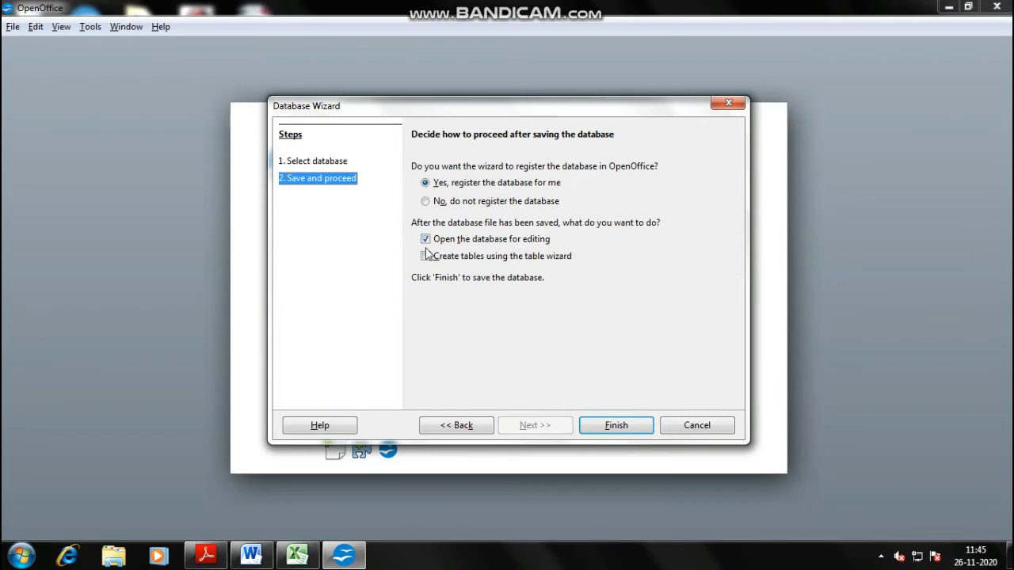
pyautogui.click(604, 428)
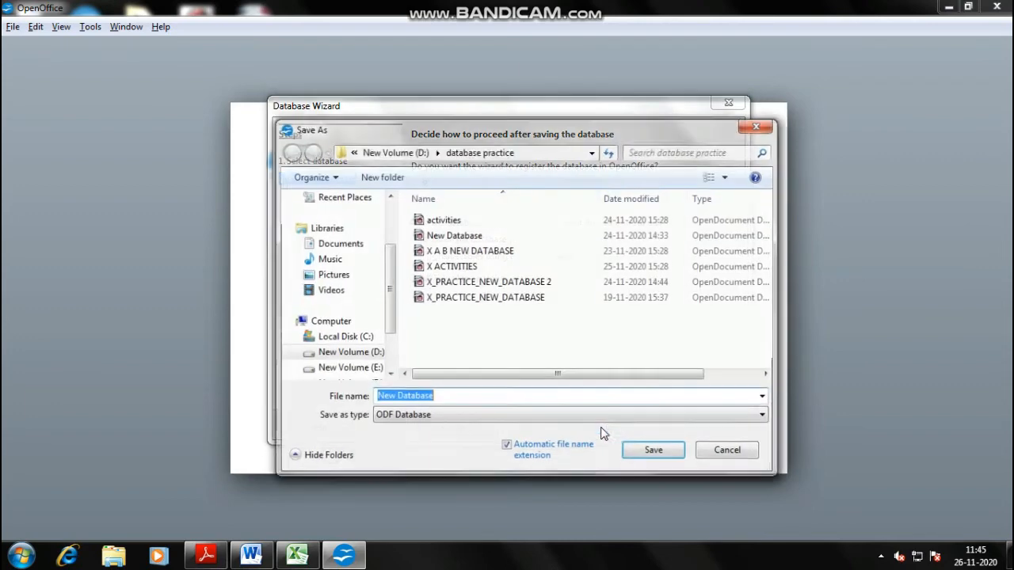
pyautogui.moveTo(389, 268); pyautogui.dragTo(390, 307)
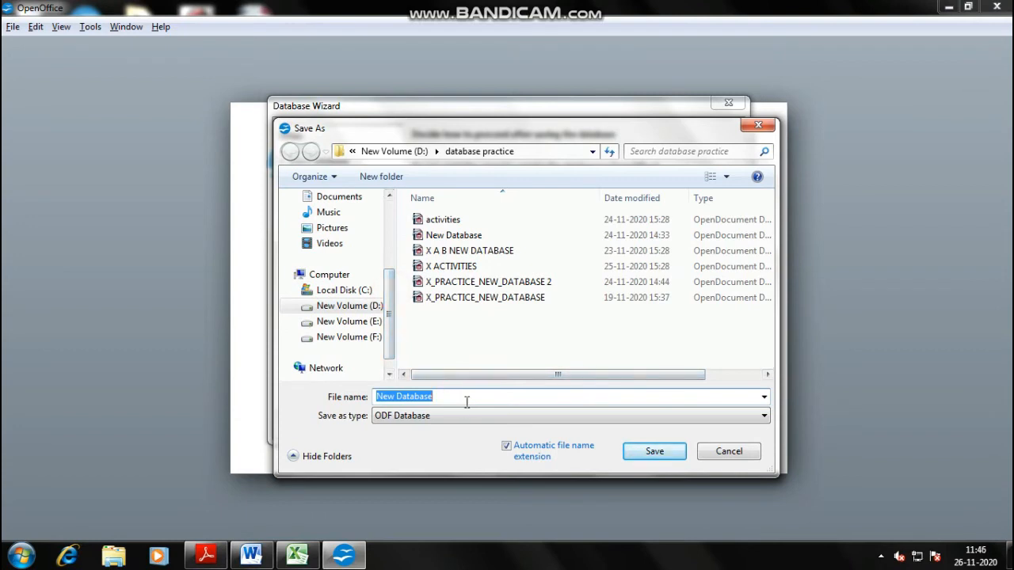
pyautogui.write('X PRACTICE ONLINE')
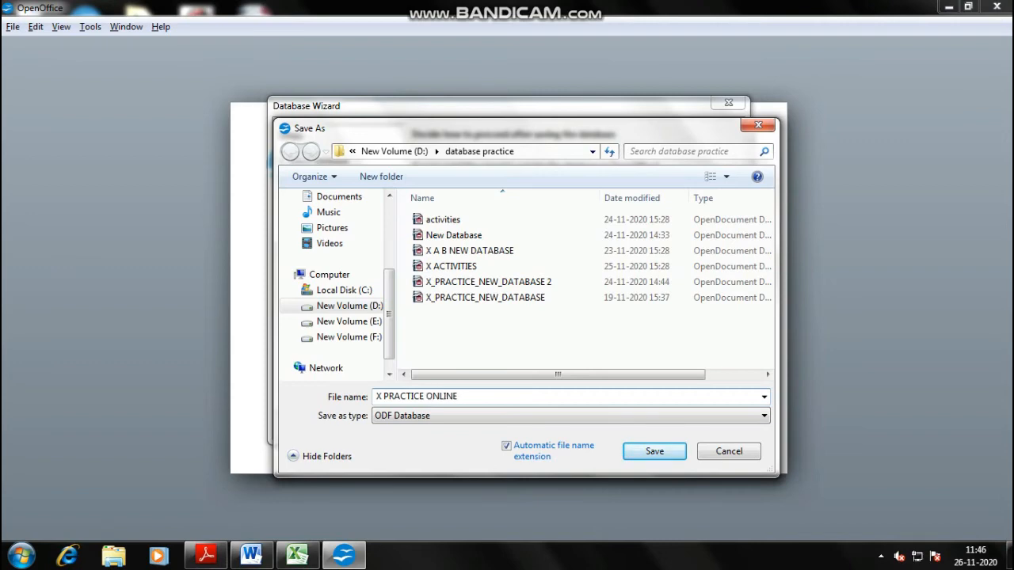
pyautogui.press('Return')
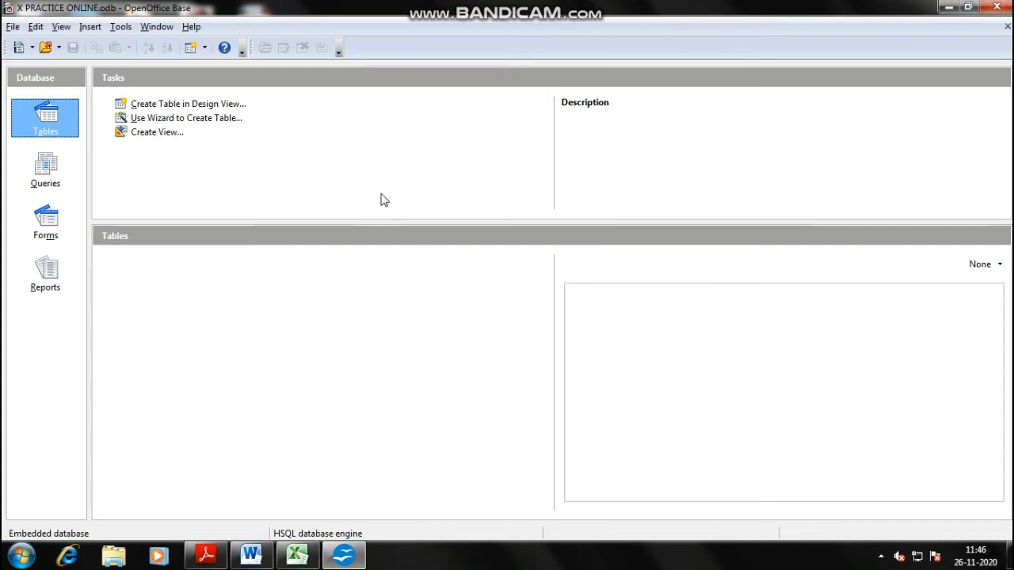
pyautogui.hotkey('alt', 'Tab')
pyautogui.hotkey('alt', 'Tab')
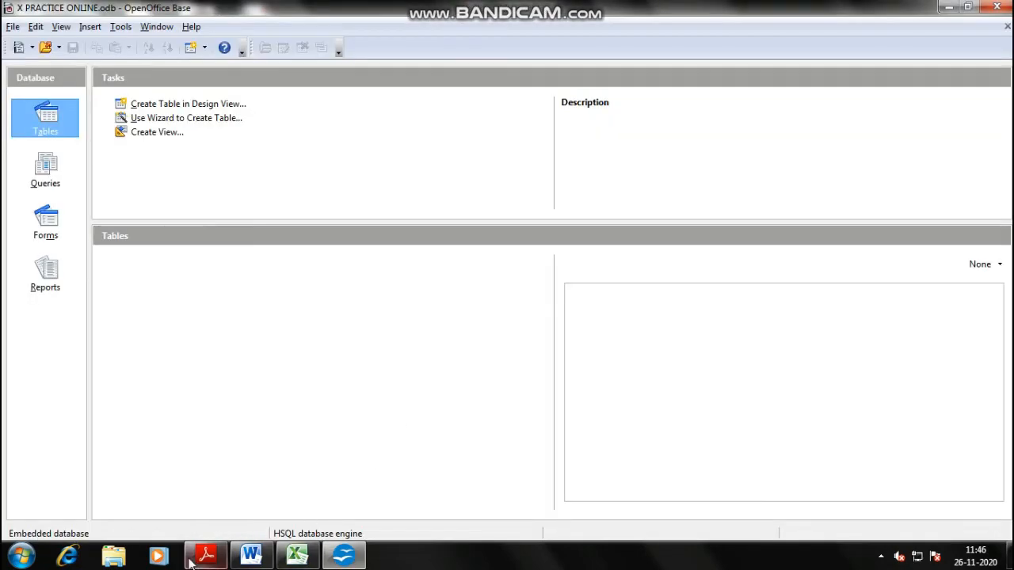
# - Scroll the PDF to Figure 6 and mark the instruction about creating a table in Design View
pyautogui.click(191, 563)
pyautogui.scroll(-4, 420, 313)
pyautogui.scroll(-2, 412, 299)
pyautogui.scroll(-5, 428, 283)
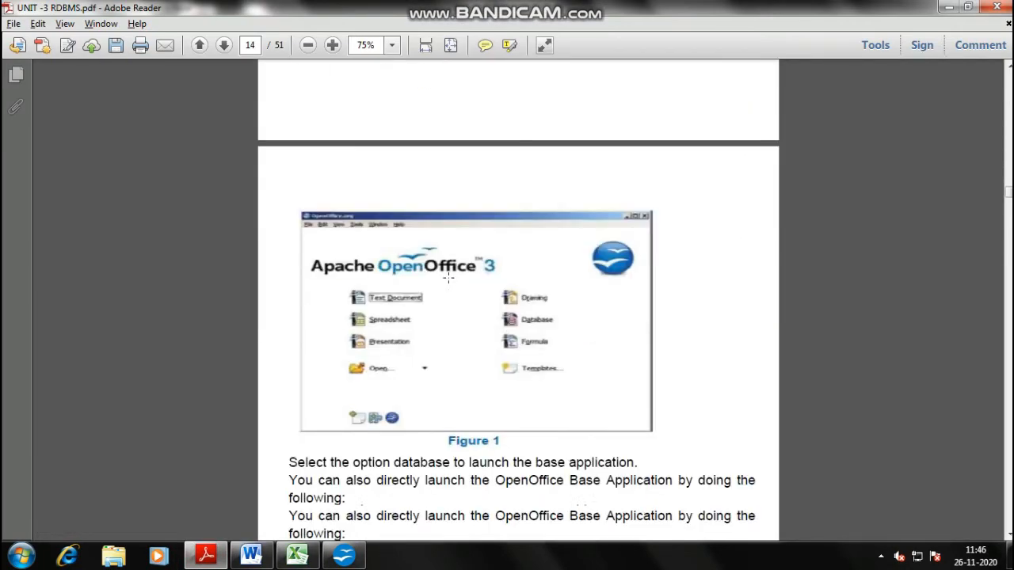
pyautogui.scroll(-10, 448, 278)
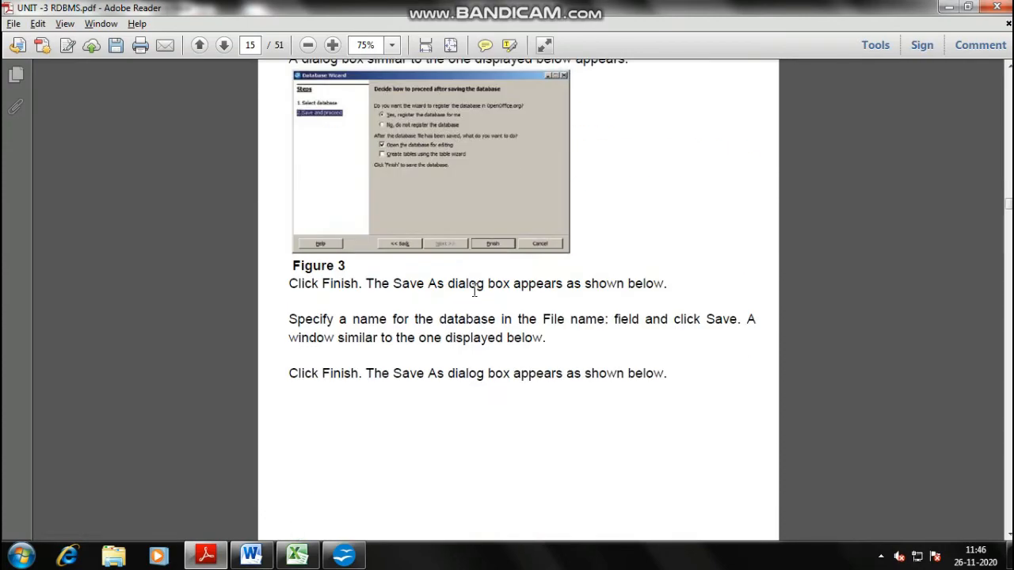
pyautogui.scroll(-6, 475, 291)
pyautogui.scroll(-5, 400, 274)
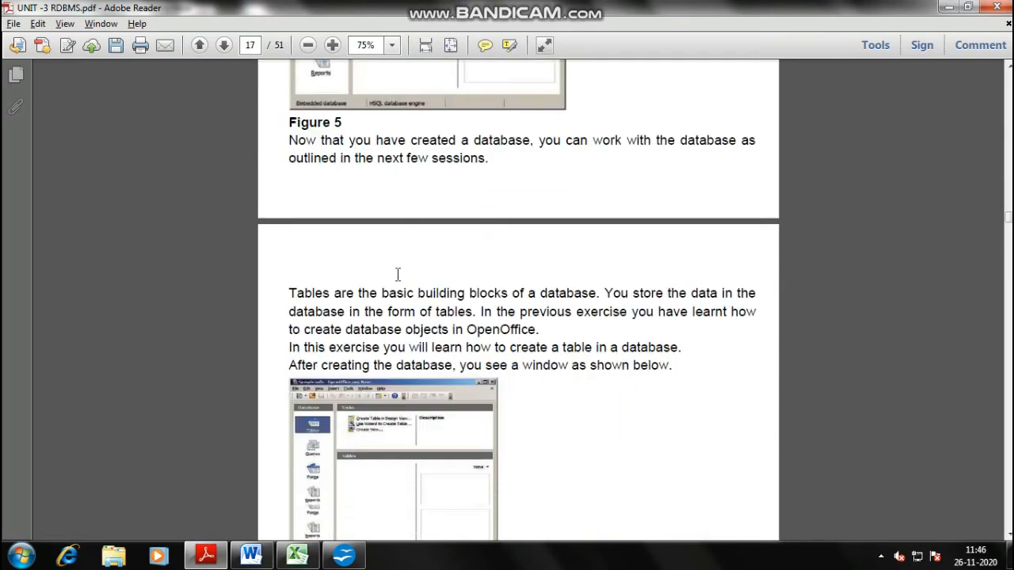
pyautogui.scroll(5, 404, 281)
pyautogui.scroll(-8, 407, 287)
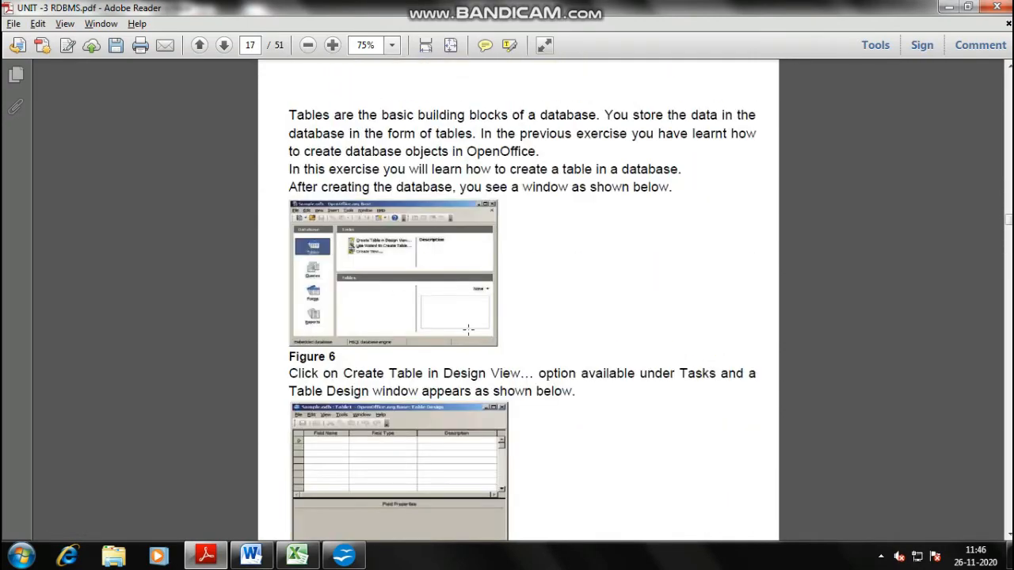
pyautogui.keyDown('ctrl'); pyautogui.scroll(2, 468, 329); pyautogui.keyUp('ctrl')
pyautogui.keyDown('ctrl'); pyautogui.scroll(-1, 304, 290); pyautogui.keyUp('ctrl')
pyautogui.scroll(-2, 304, 290)
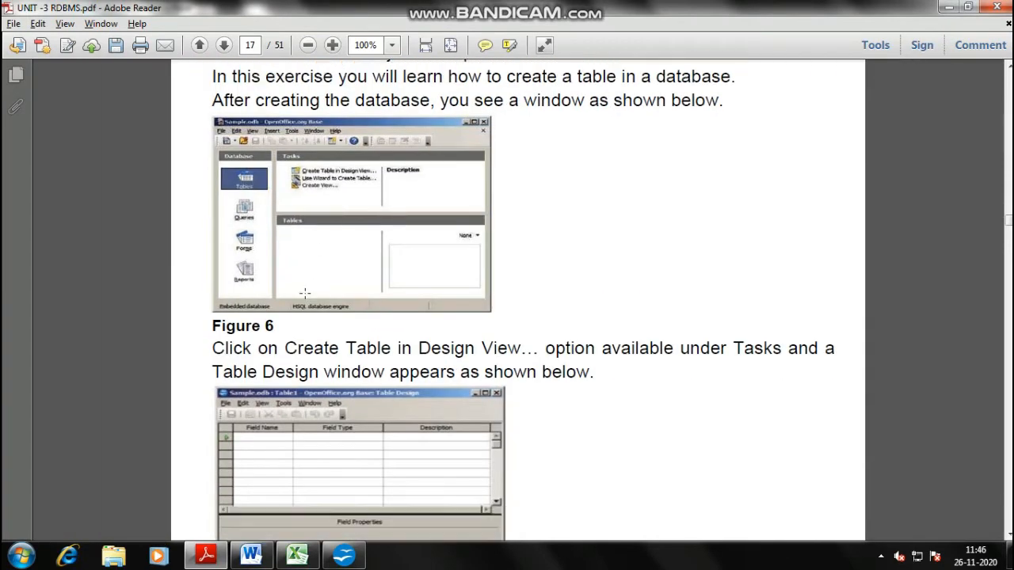
pyautogui.moveTo(212, 312); pyautogui.dragTo(497, 317)
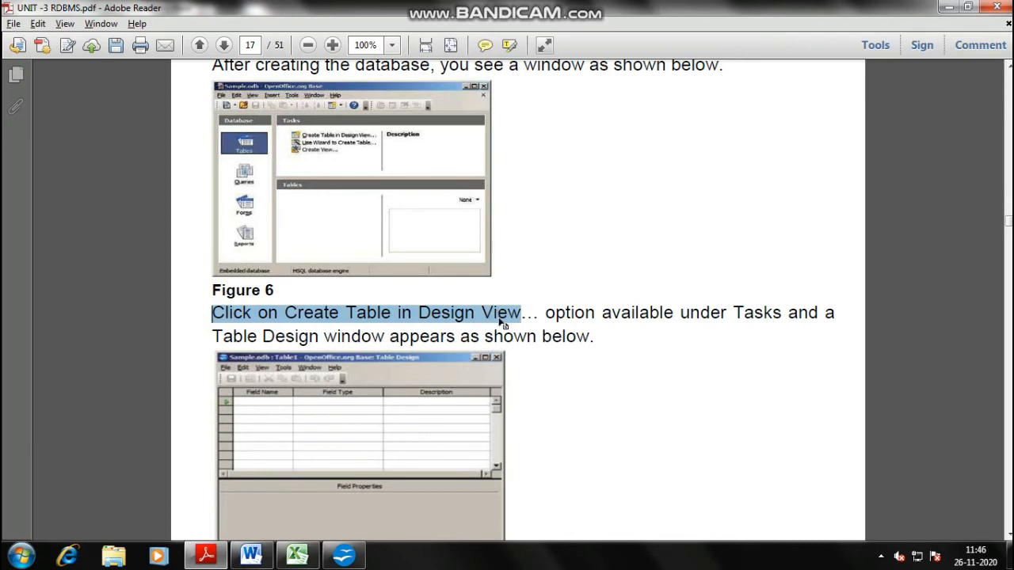
# - Start a new table in Design View in Base and review the PDF's student field list
pyautogui.hotkey('alt', 'Tab')
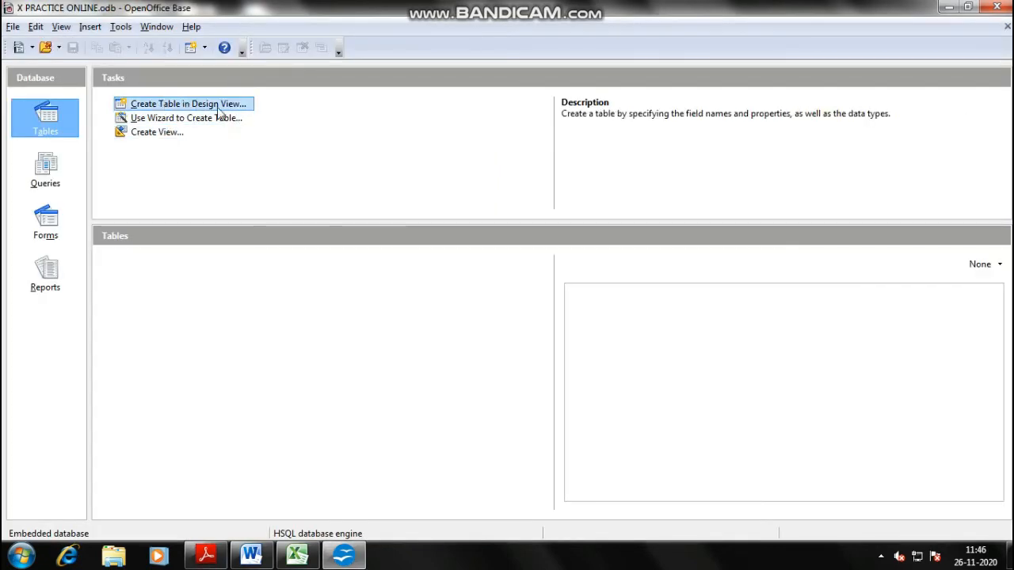
pyautogui.click(204, 104)
pyautogui.click(78, 85)
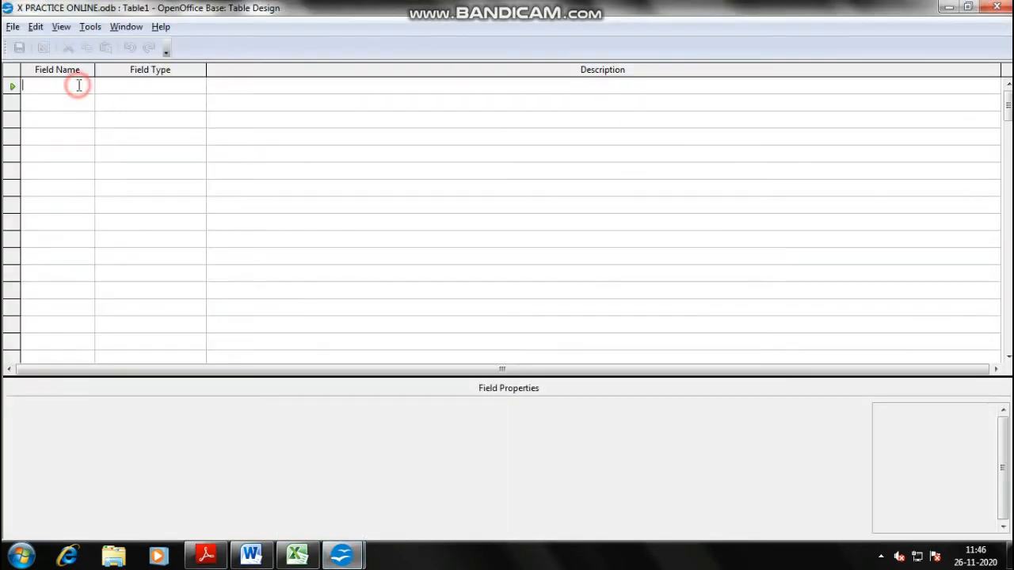
pyautogui.hotkey('alt', 'Tab')
pyautogui.hotkey('alt', 'Tab')
pyautogui.hotkey('alt', 'Tab')
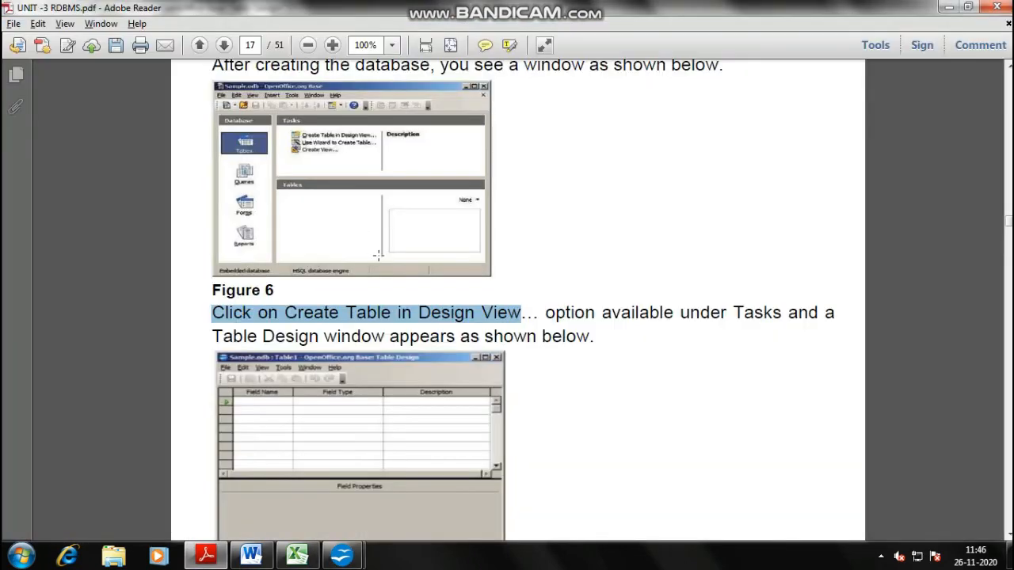
pyautogui.scroll(-10, 396, 260)
pyautogui.scroll(3, 401, 237)
pyautogui.scroll(1, 404, 241)
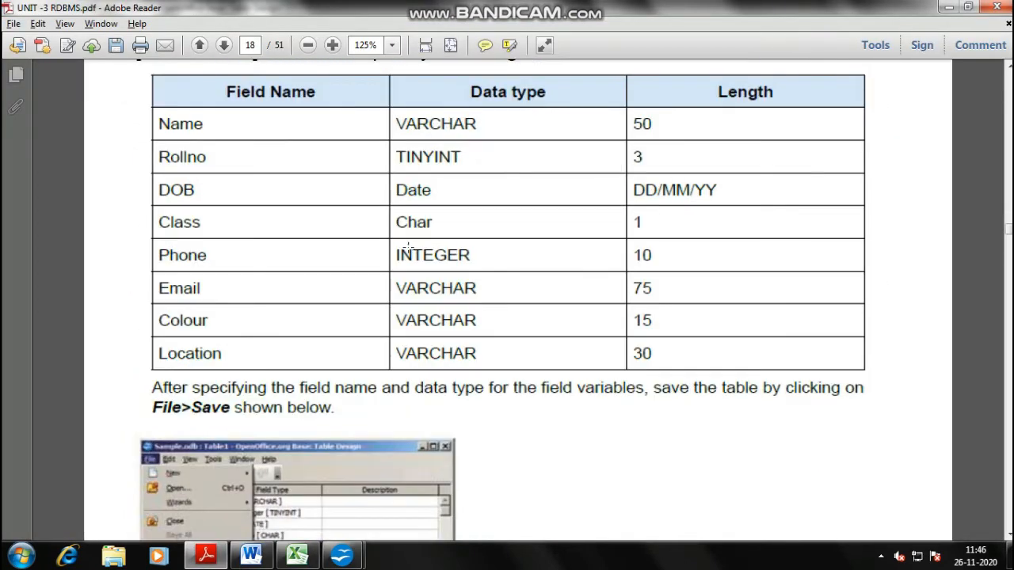
pyautogui.scroll(1, 416, 253)
pyautogui.scroll(1, 362, 247)
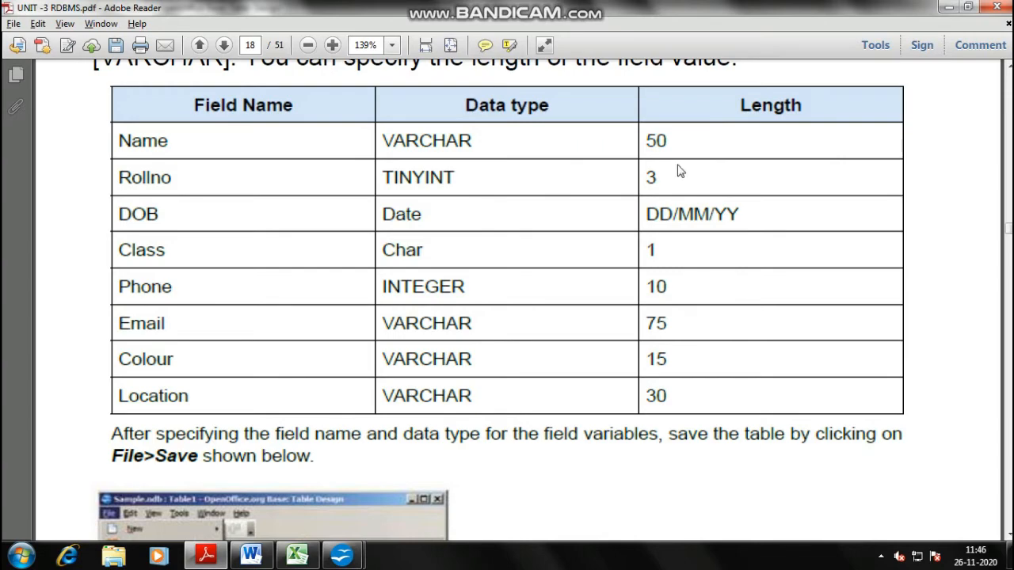
pyautogui.hotkey('alt', 'Tab')
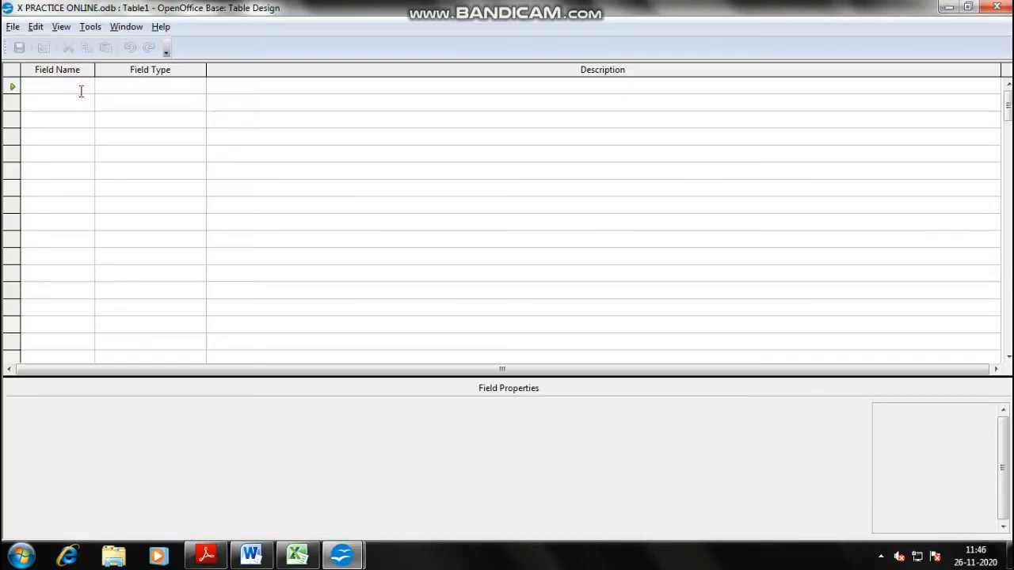
# - Add the NAME field and keep its type as Text VARCHAR
pyautogui.write('NAME')
pyautogui.press('Tab')
pyautogui.hotkey('alt', 'Tab')
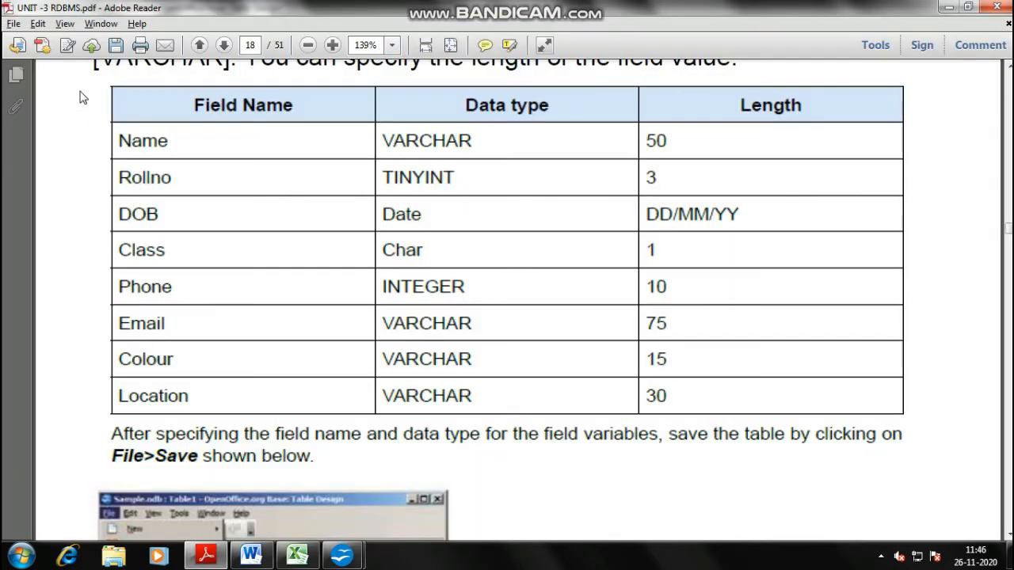
pyautogui.hotkey('alt', 'Tab')
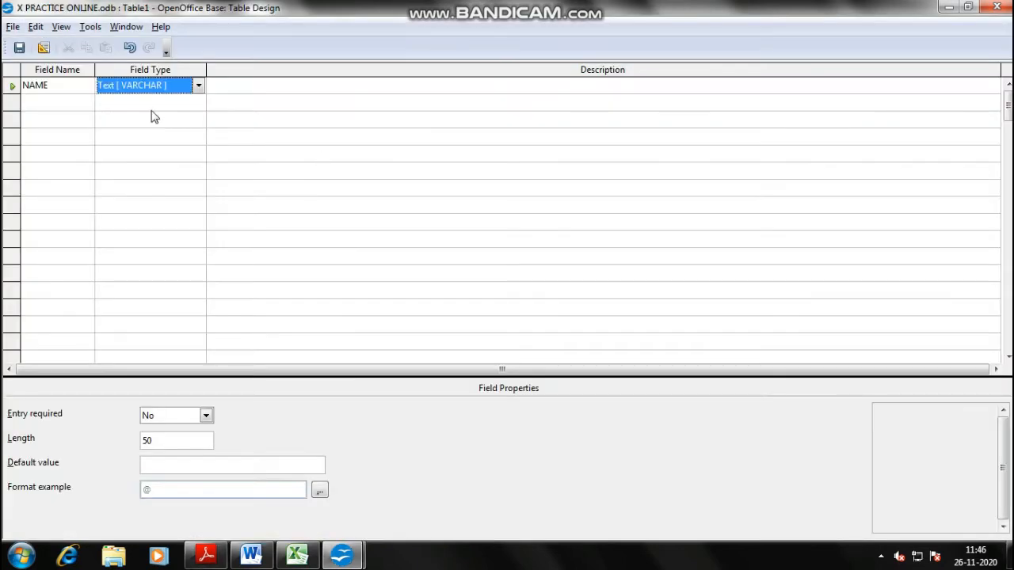
pyautogui.click(179, 90)
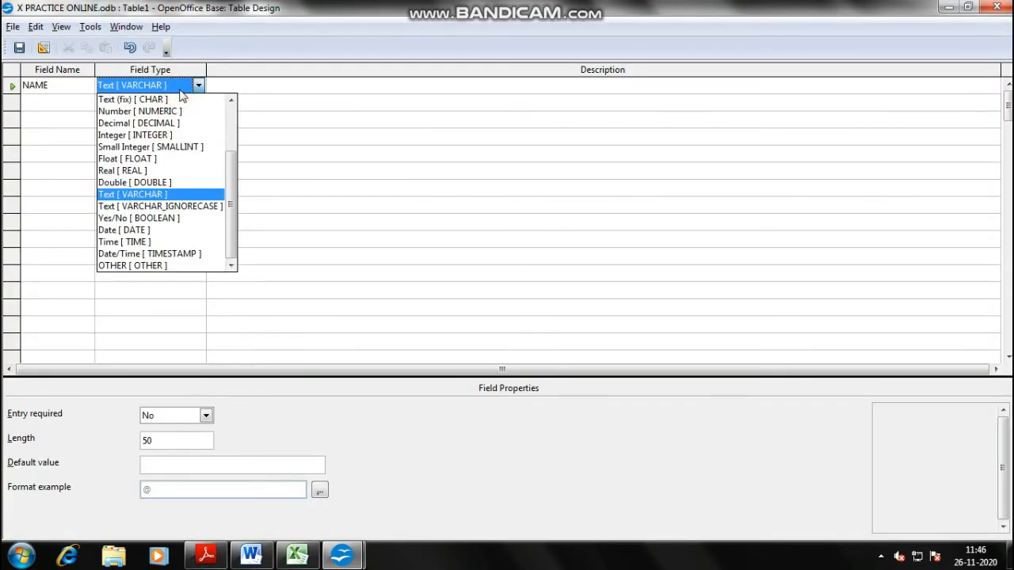
pyautogui.scroll(3, 171, 265)
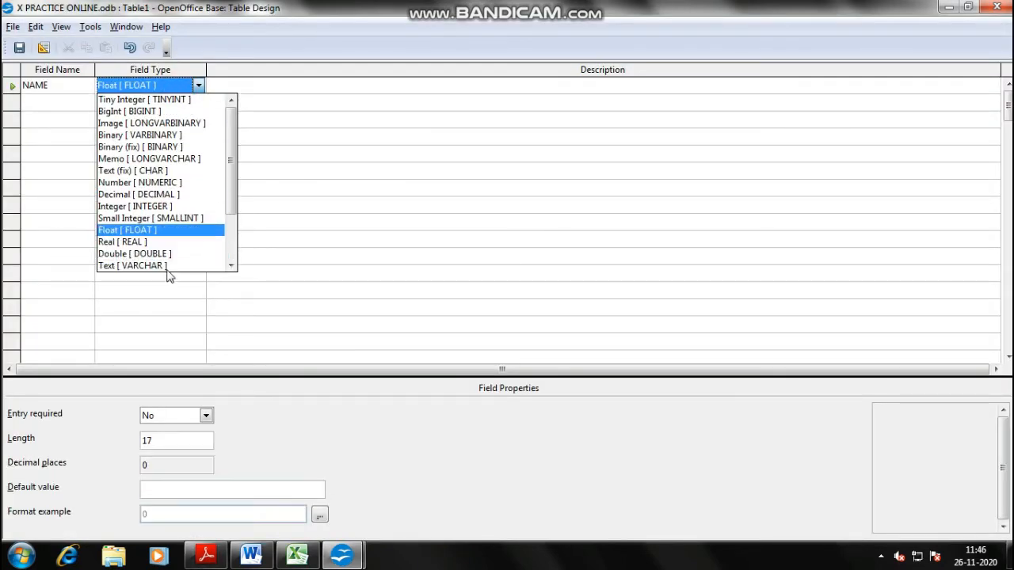
pyautogui.scroll(-2, 148, 177)
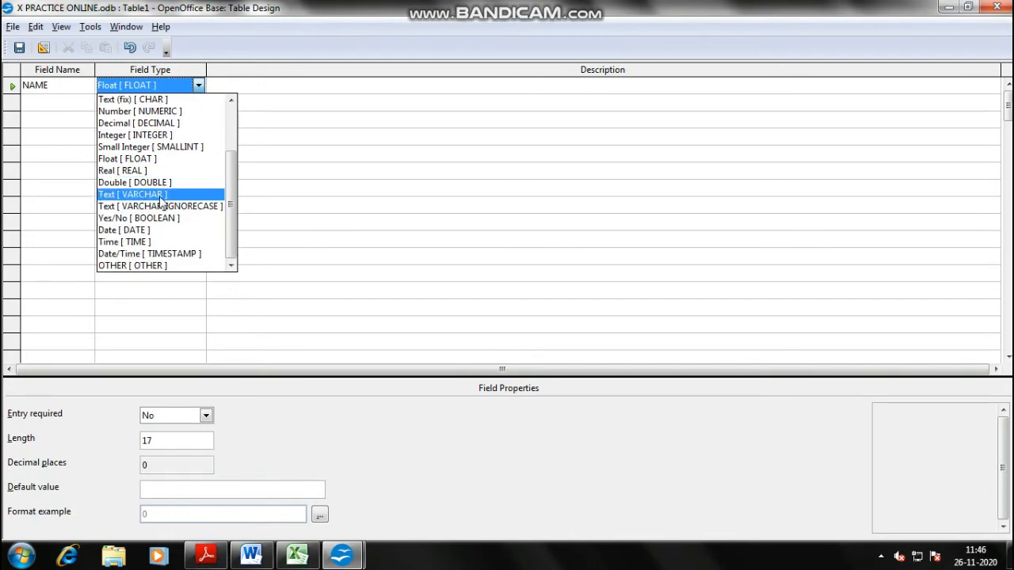
pyautogui.click(146, 200)
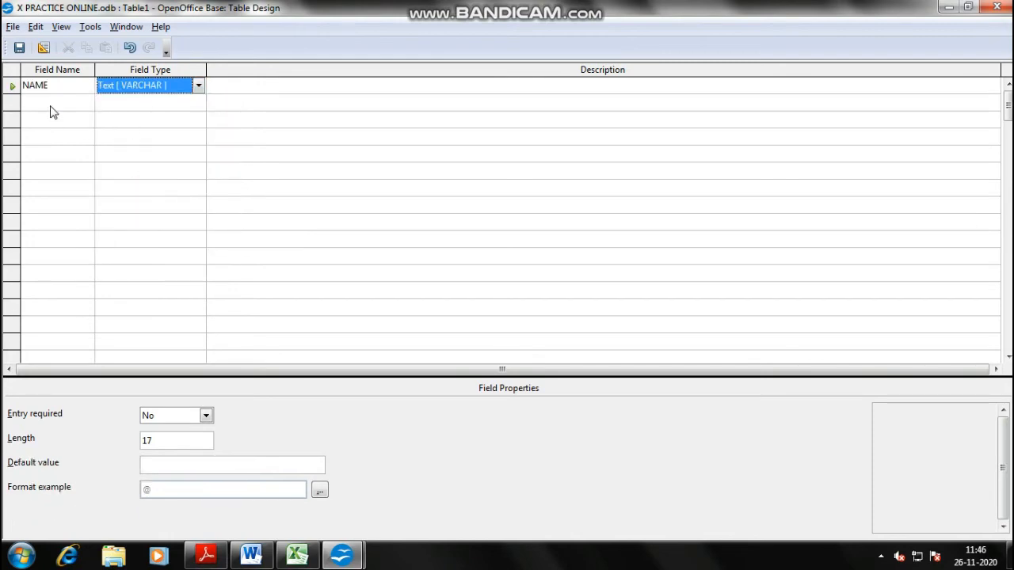
# - Add the ROLLNO field as a Tiny Integer
pyautogui.hotkey('alt', 'Tab')
pyautogui.hotkey('alt', 'Tab')
pyautogui.write('ROLLNO')
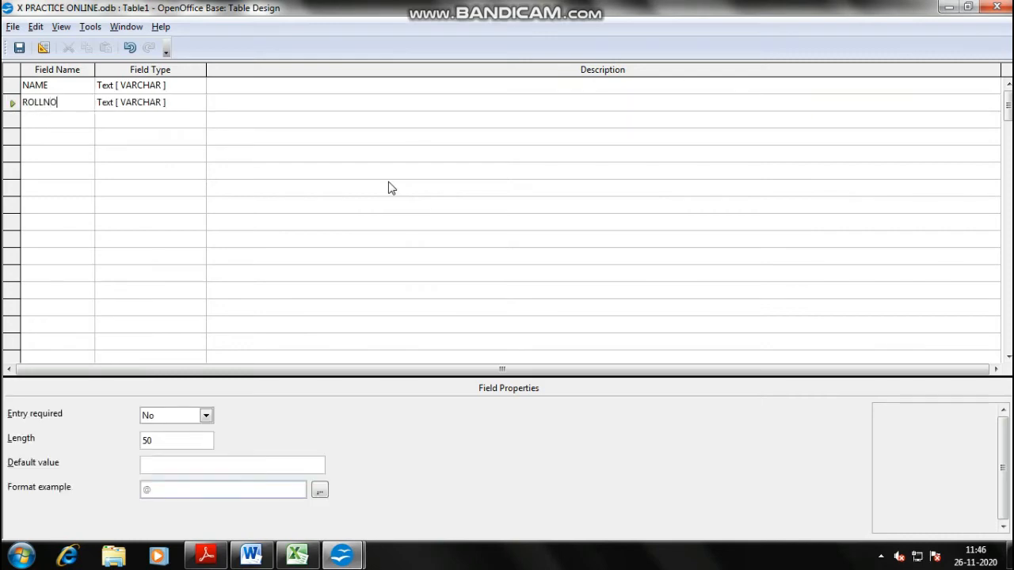
pyautogui.press('Tab')
pyautogui.click(198, 102)
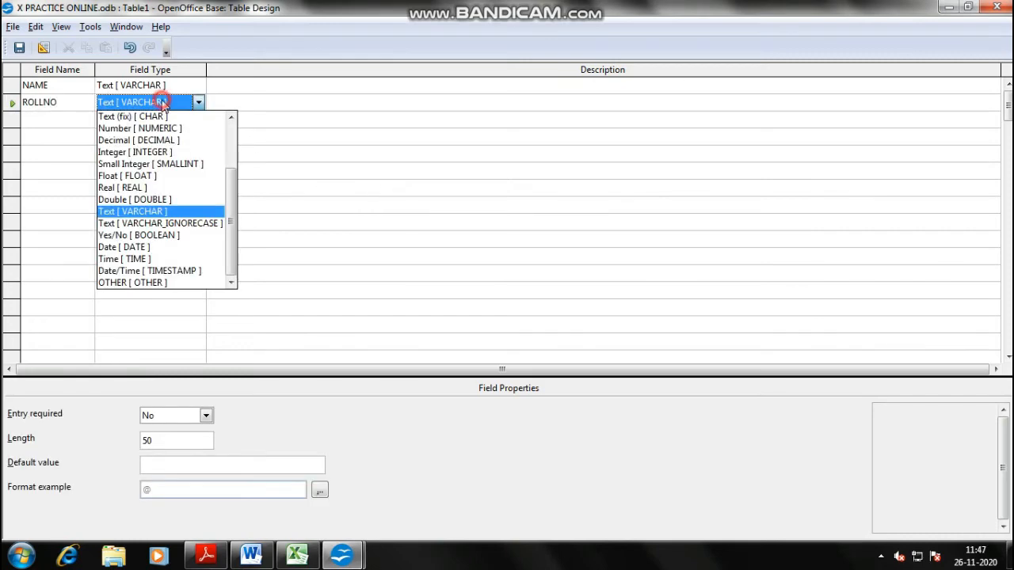
pyautogui.hotkey('alt', 'Tab')
pyautogui.hotkey('alt', 'Tab')
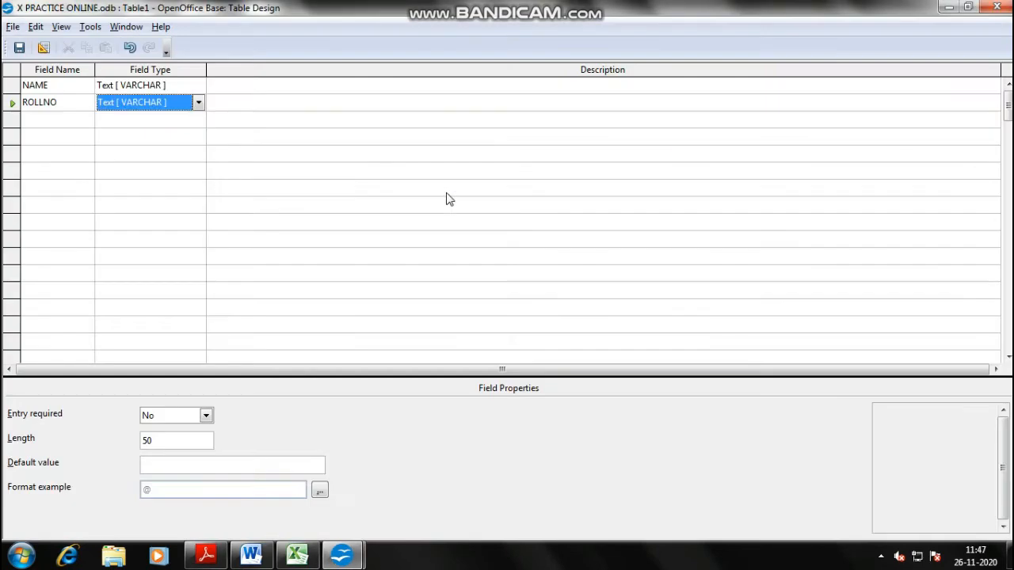
pyautogui.click(183, 103)
pyautogui.scroll(1, 179, 188)
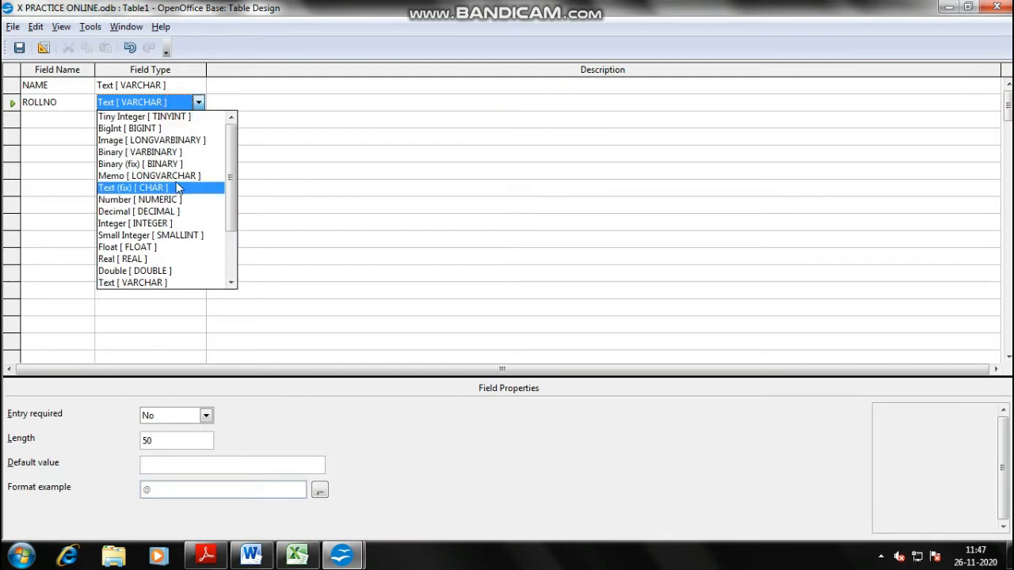
pyautogui.click(159, 117)
# - Add the DOB and CLASS field names
pyautogui.click(70, 119)
pyautogui.hotkey('alt', 'Tab')
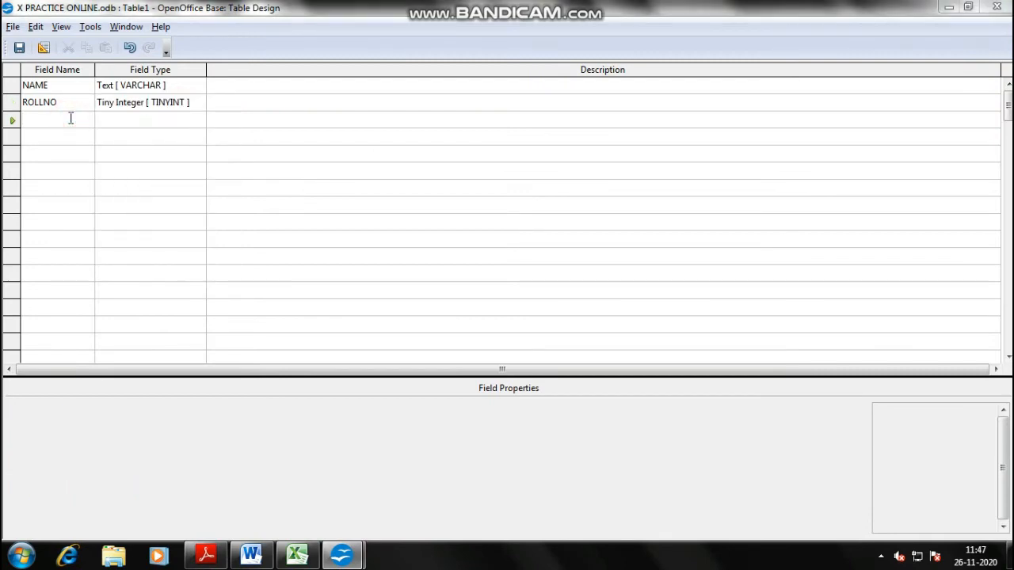
pyautogui.hotkey('alt', 'Tab')
pyautogui.write('DOB')
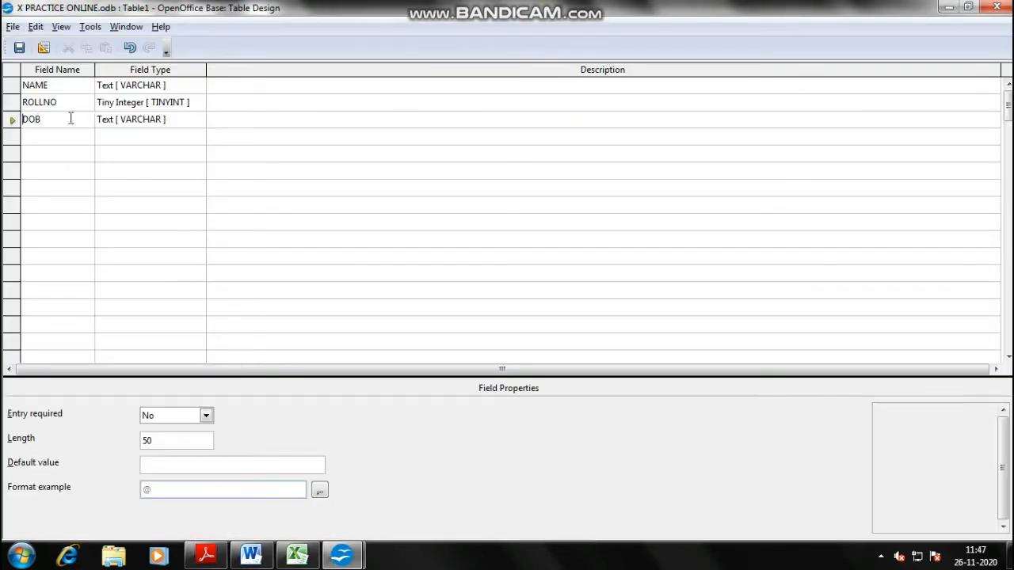
pyautogui.hotkey('alt', 'Tab')
# - Add the PHONE, EMAIL, COLOUR and LOCATION field names, correcting the LOCATION spelling
pyautogui.hotkey('alt', 'Tab')
pyautogui.press('Down')
pyautogui.write('CLASS')
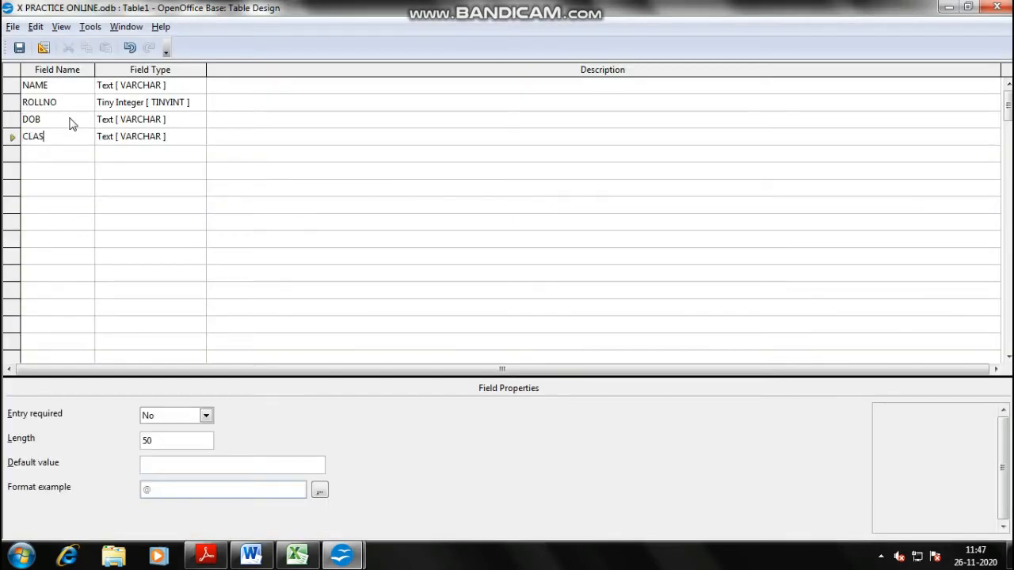
pyautogui.press('Down')
pyautogui.hotkey('alt', 'Tab')
pyautogui.hotkey('alt', 'Tab')
pyautogui.write('PHONE')
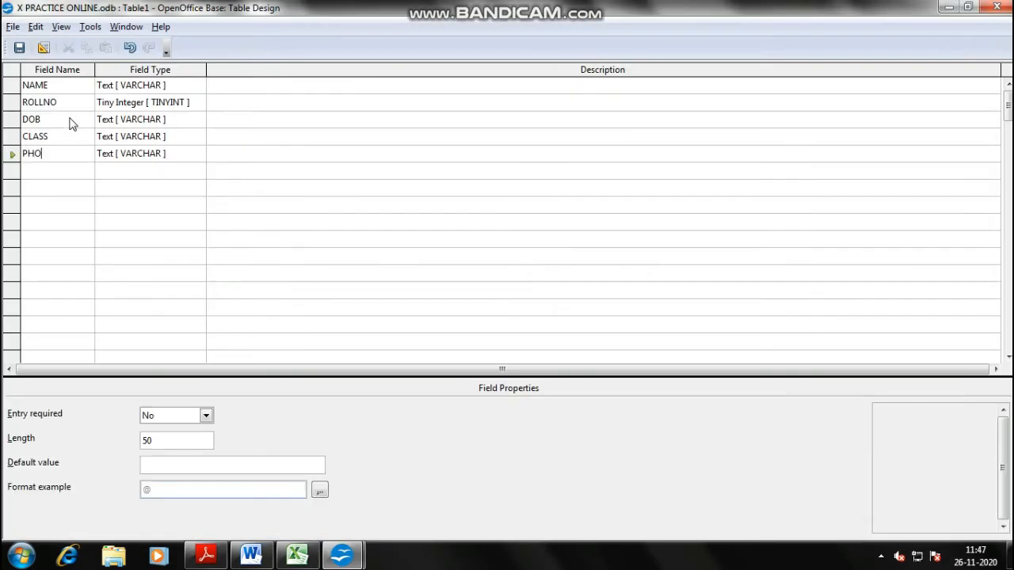
pyautogui.press('Down')
pyautogui.write('EMAIL')
pyautogui.press('Down')
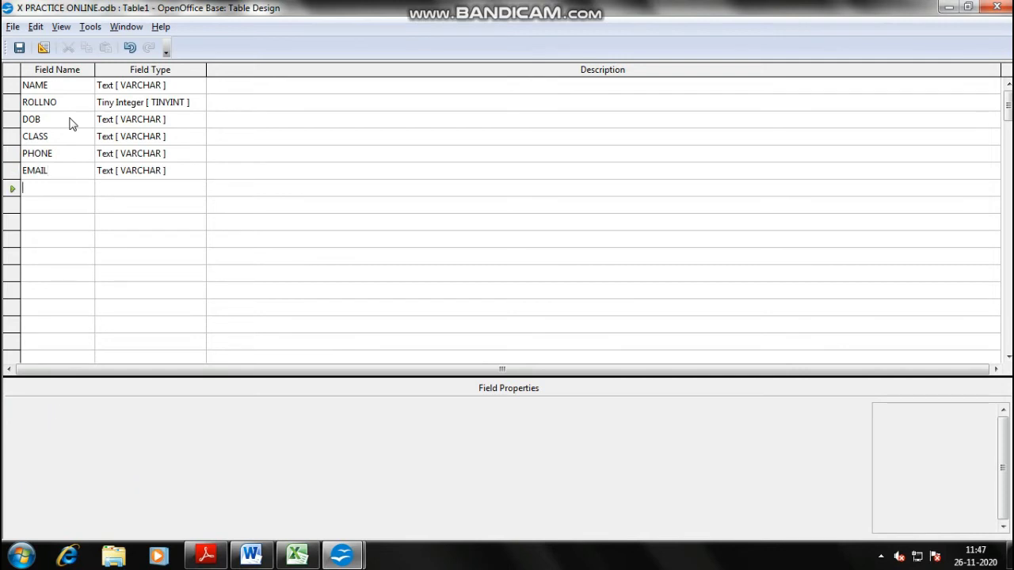
pyautogui.write('COLOUR')
pyautogui.press('Down')
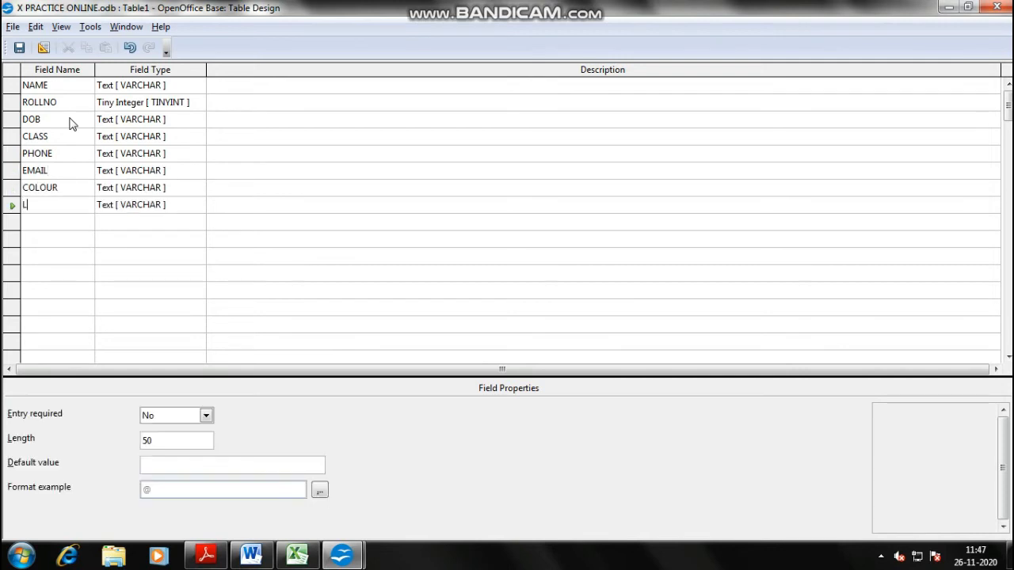
pyautogui.write('LOCAITON')
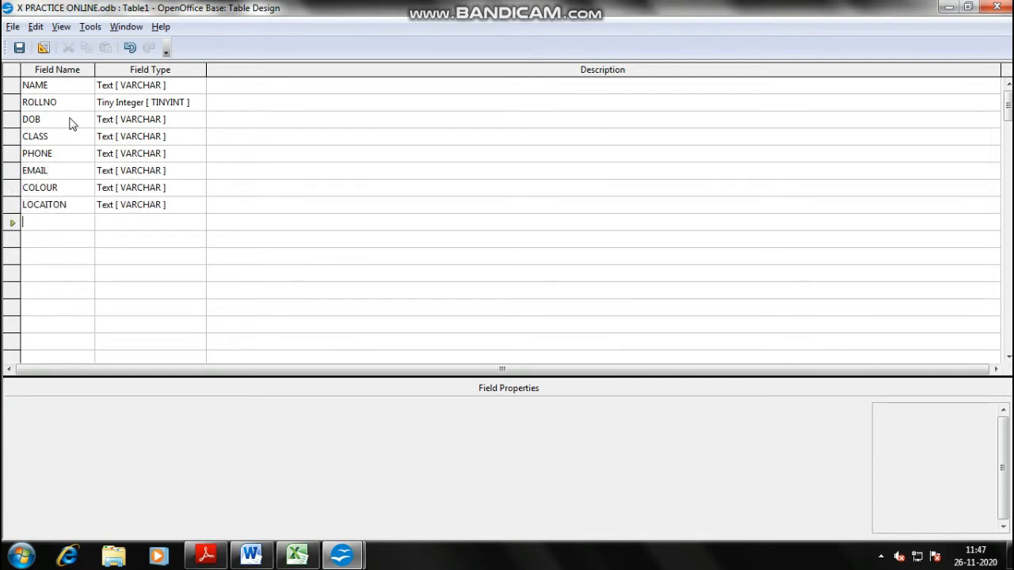
pyautogui.hotkey('shift', 'Right')
pyautogui.hotkey('shift', 'Right')
pyautogui.hotkey('shift', 'Right')
pyautogui.hotkey('shift', 'Right')
pyautogui.hotkey('shift', 'Right')
pyautogui.hotkey('shift', 'Right')
pyautogui.hotkey('shift', 'Right')
pyautogui.hotkey('shift', 'Right')
pyautogui.write('LOCATION')
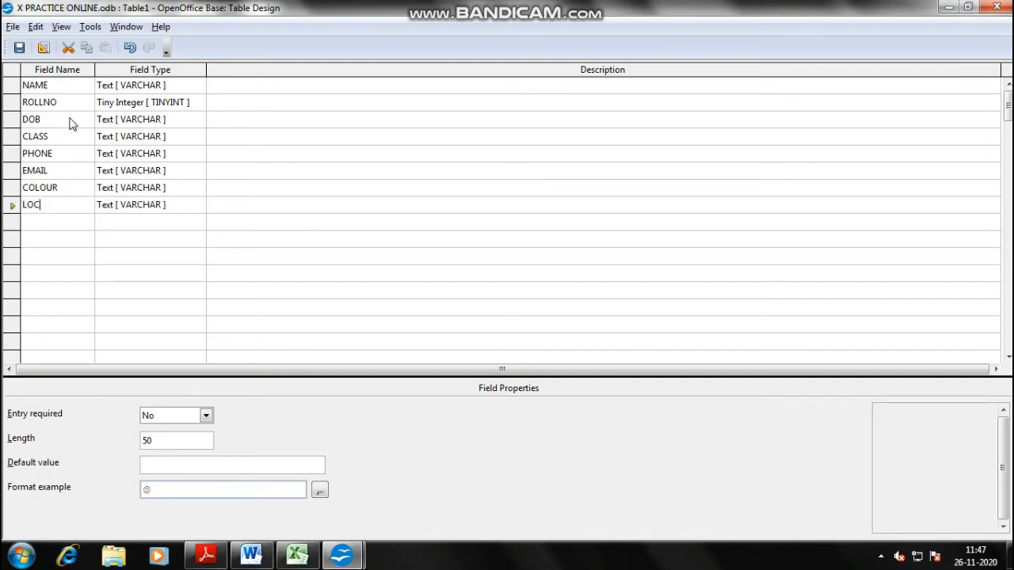
pyautogui.press('Up')
# - Set DOB's type to Date and leave CLASS as text
pyautogui.click(70, 118)
pyautogui.press('Tab')
pyautogui.write('date')
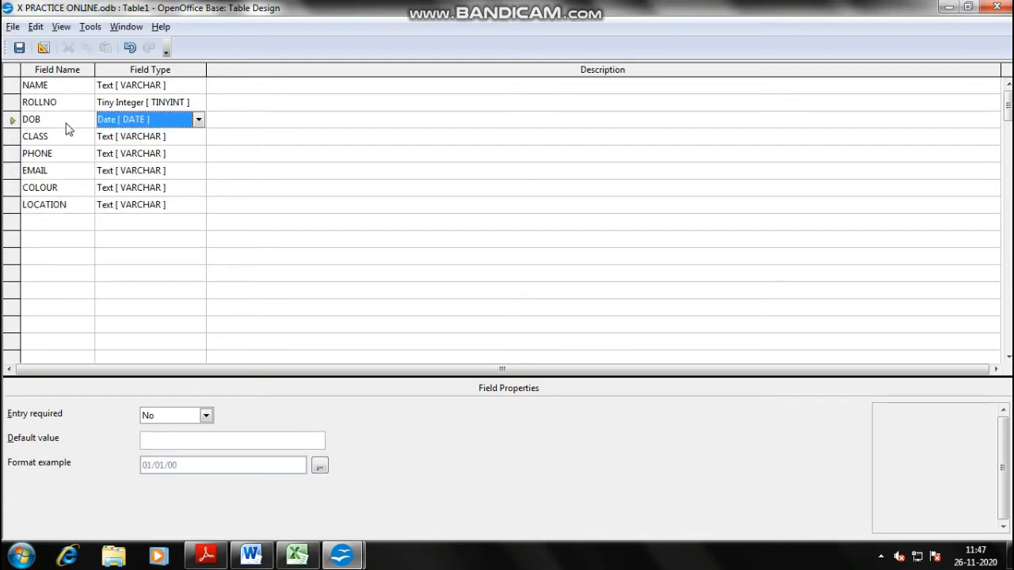
pyautogui.click(173, 138)
pyautogui.click(173, 138)
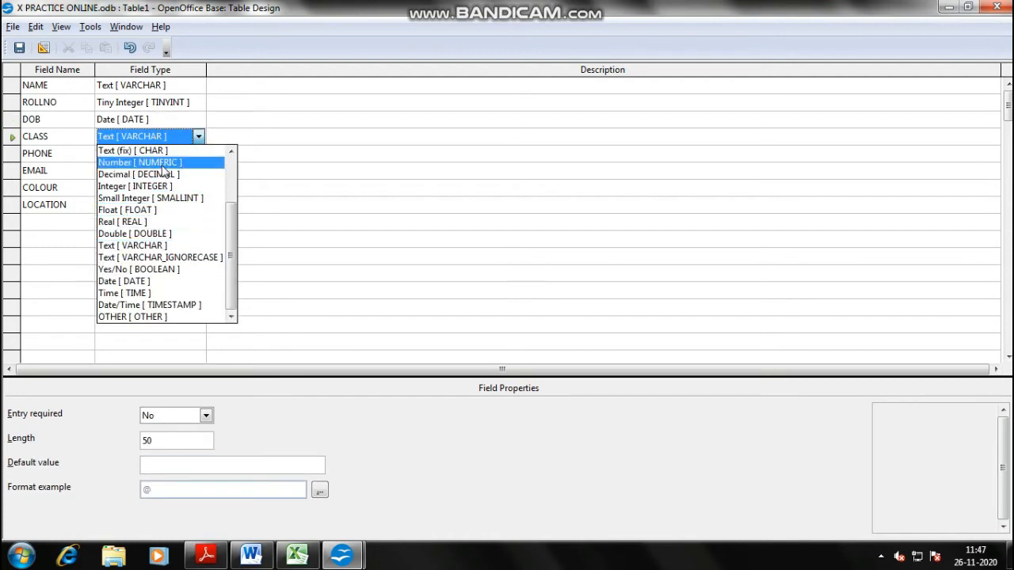
pyautogui.click(173, 136)
# - Make PHONE an Integer field
pyautogui.click(135, 155)
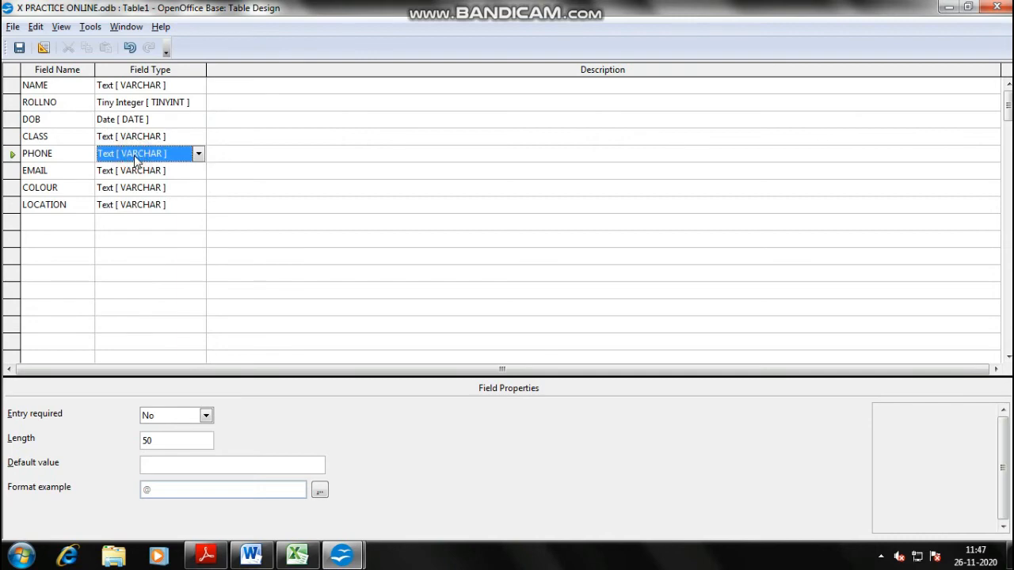
pyautogui.click(135, 157)
pyautogui.scroll(2, 179, 233)
pyautogui.hotkey('alt', 'Tab')
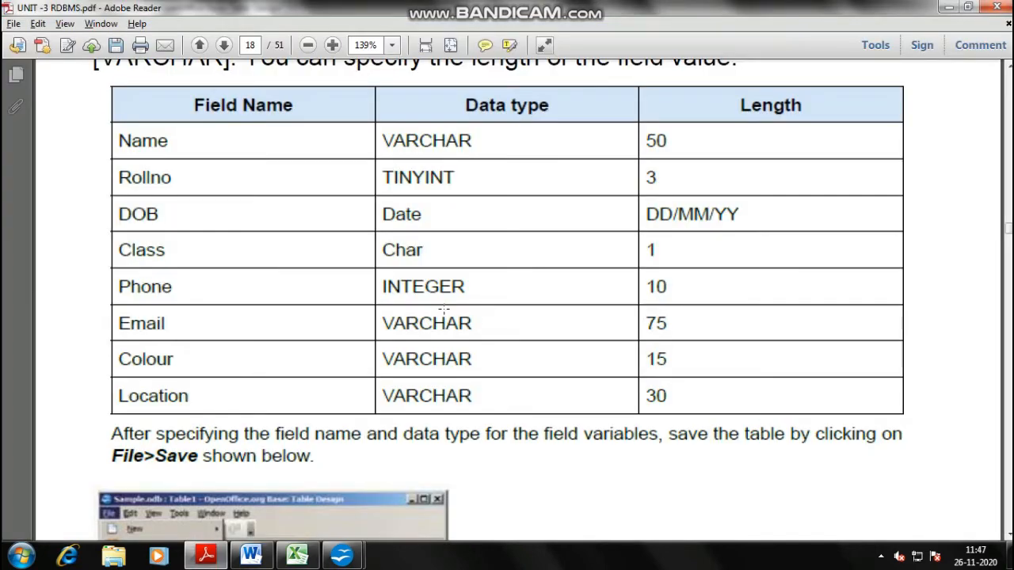
pyautogui.hotkey('alt', 'Tab')
pyautogui.click(198, 154)
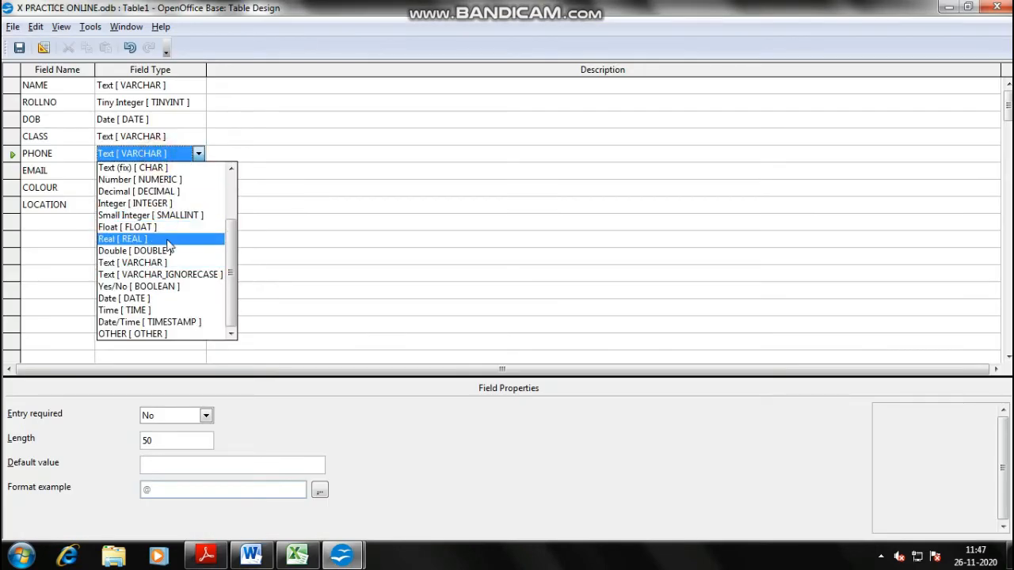
pyautogui.click(146, 204)
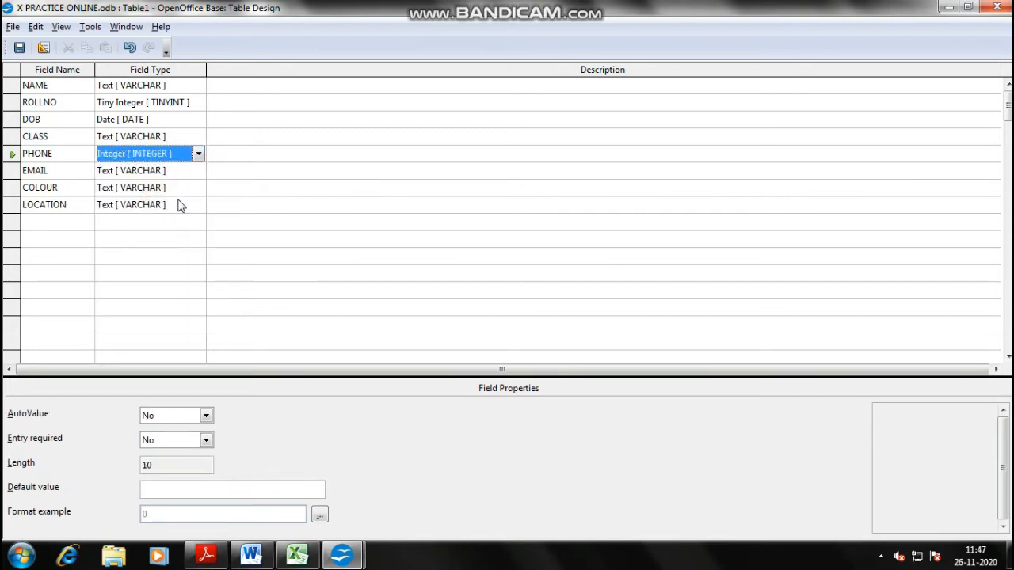
# - Keep EMAIL and LOCATION as Text VARCHAR and bring up NAME's field properties
pyautogui.click(188, 171)
pyautogui.click(195, 171)
pyautogui.click(181, 172)
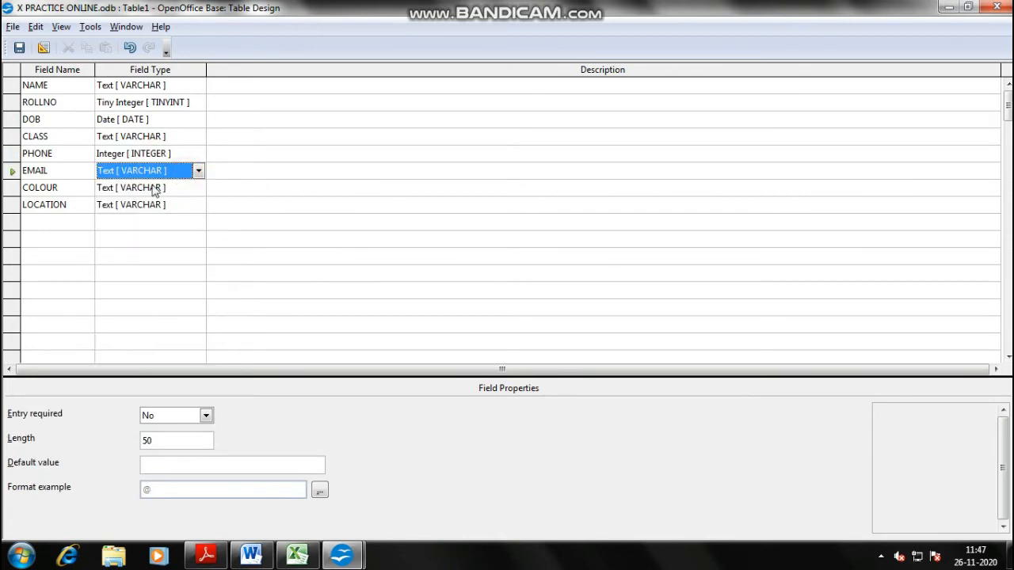
pyautogui.click(163, 205)
pyautogui.click(166, 208)
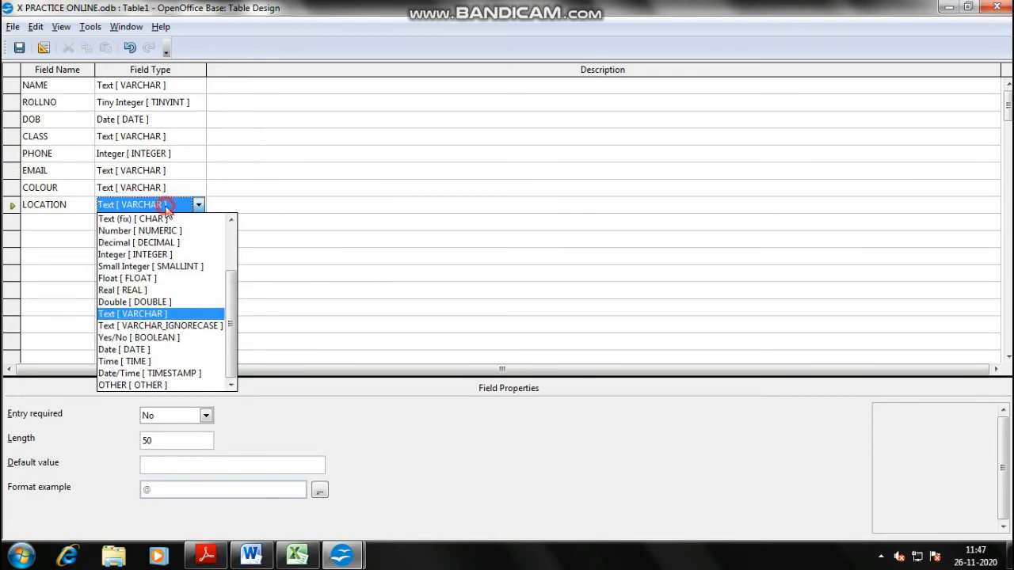
pyautogui.click(166, 208)
pyautogui.click(170, 85)
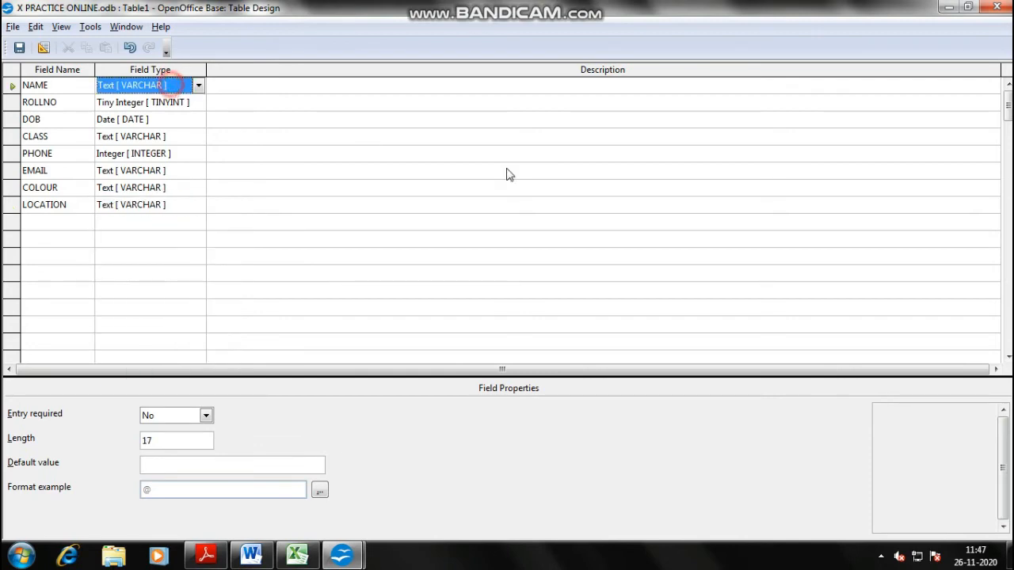
pyautogui.hotkey('alt', 'Tab')
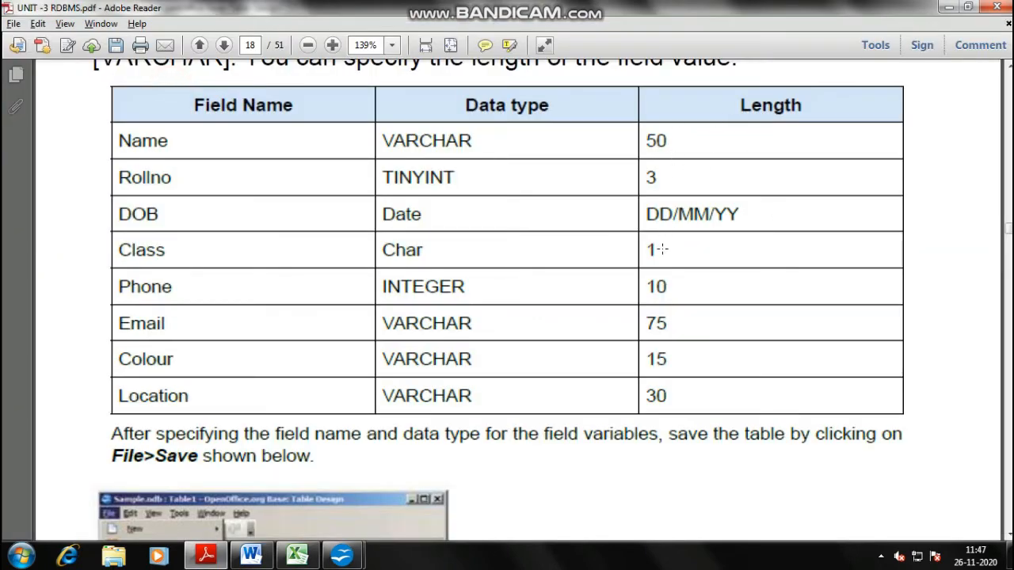
# - Set NAME's length to 50, check ROLLNO's length and confirm DOB's date format
pyautogui.hotkey('alt', 'Tab')
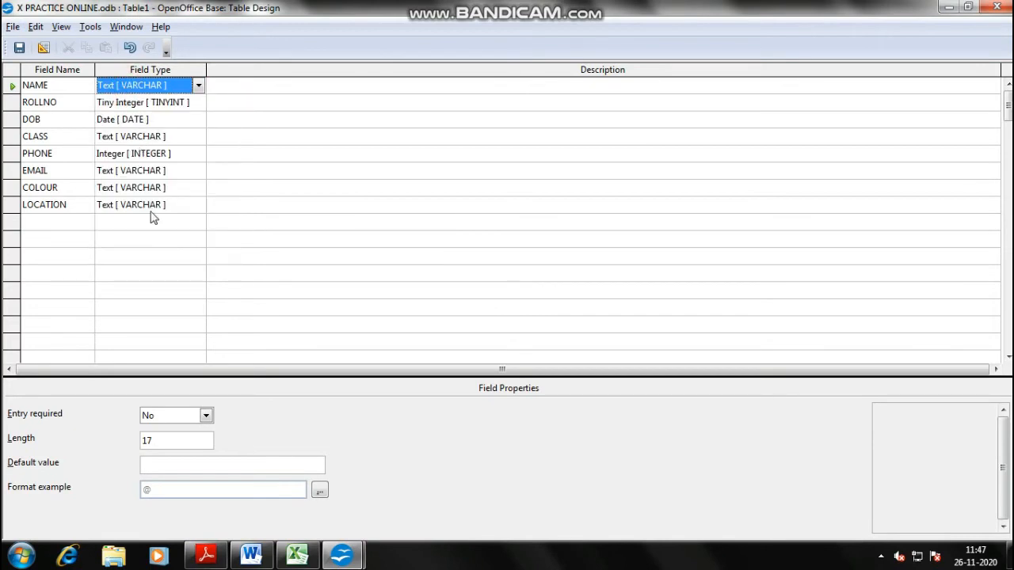
pyautogui.doubleClick(176, 440)
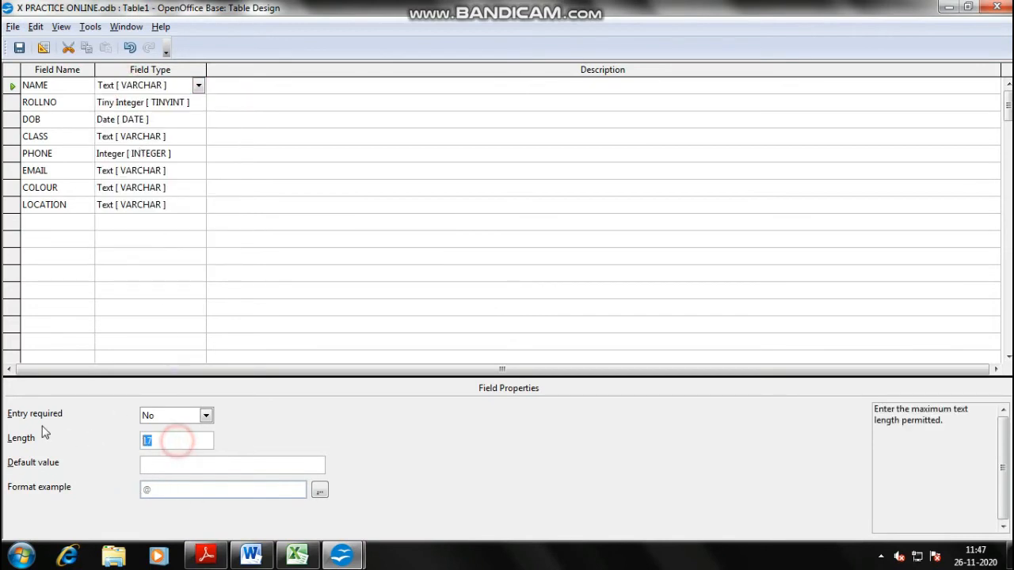
pyautogui.write('50')
pyautogui.click(161, 103)
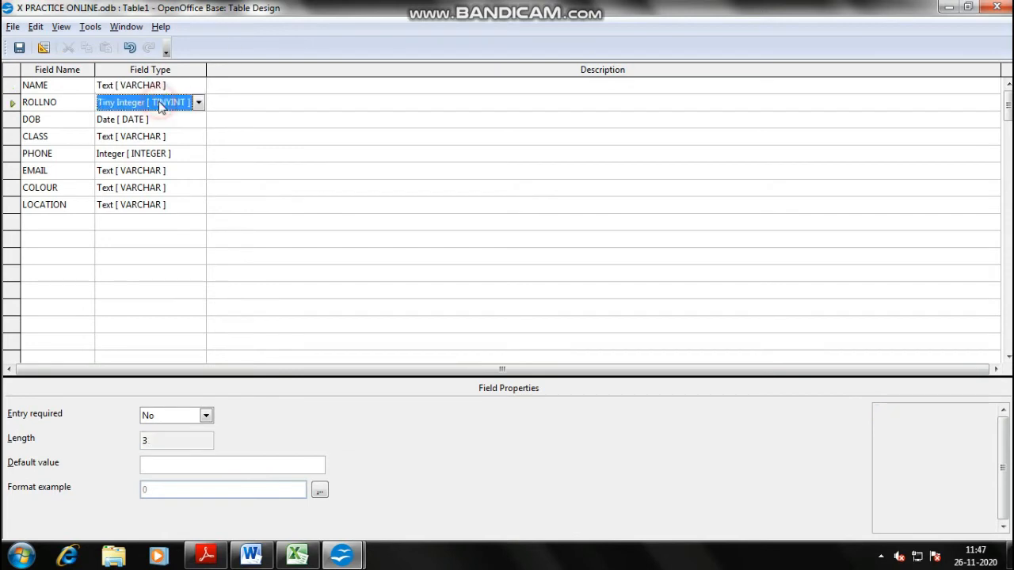
pyautogui.click(156, 441)
pyautogui.doubleClick(156, 442)
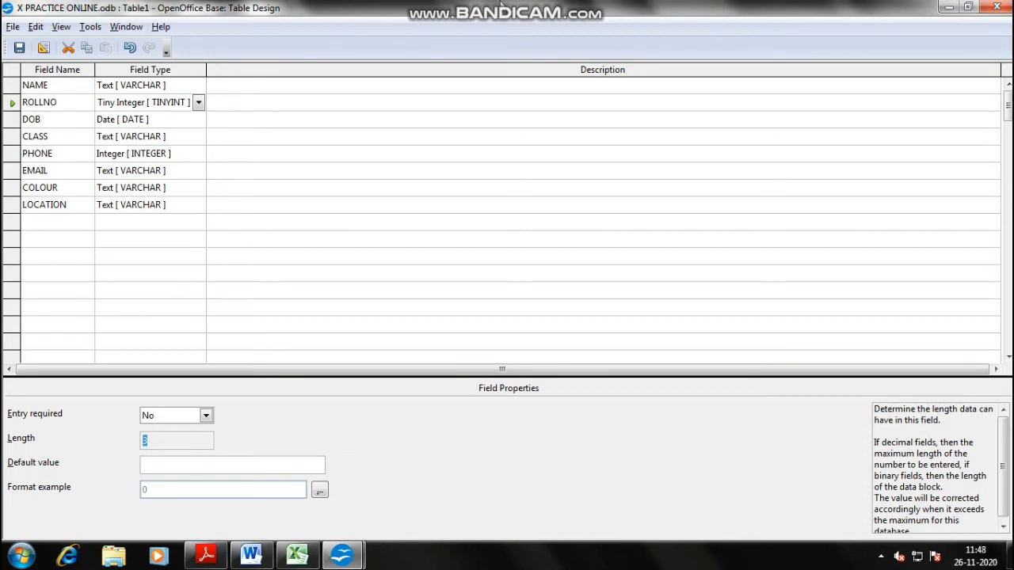
pyautogui.click(576, 10)
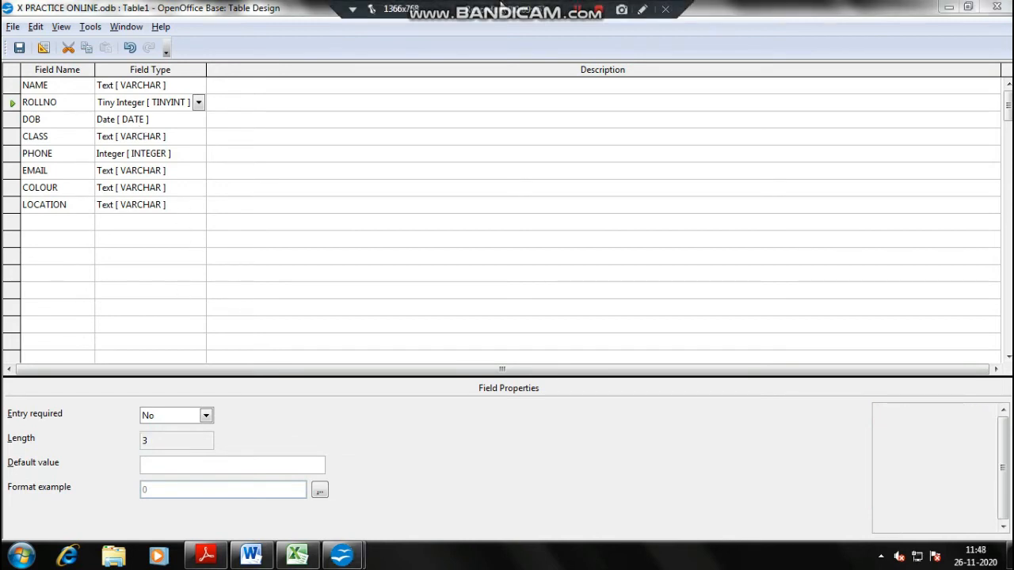
pyautogui.click(138, 119)
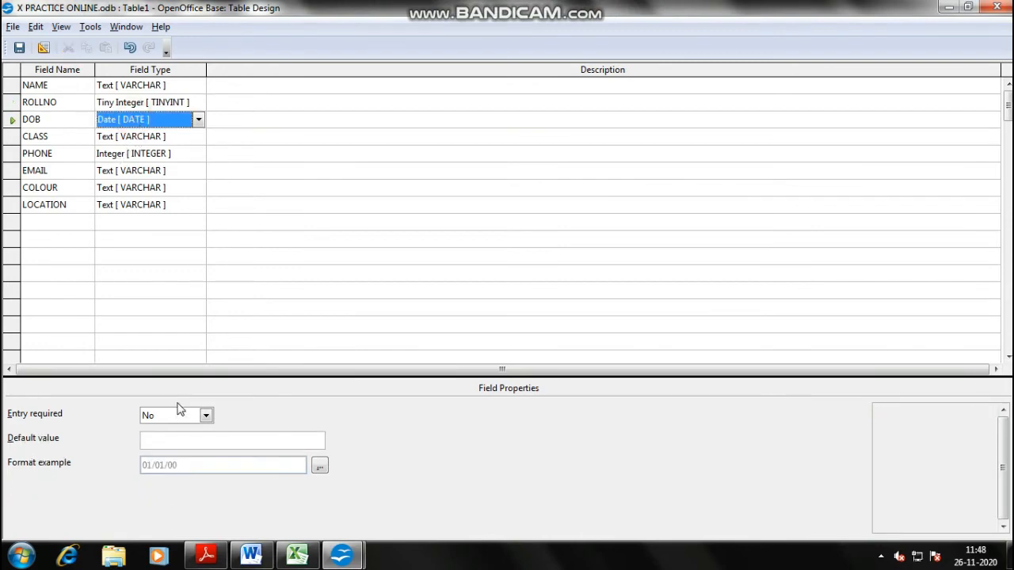
pyautogui.click(320, 466)
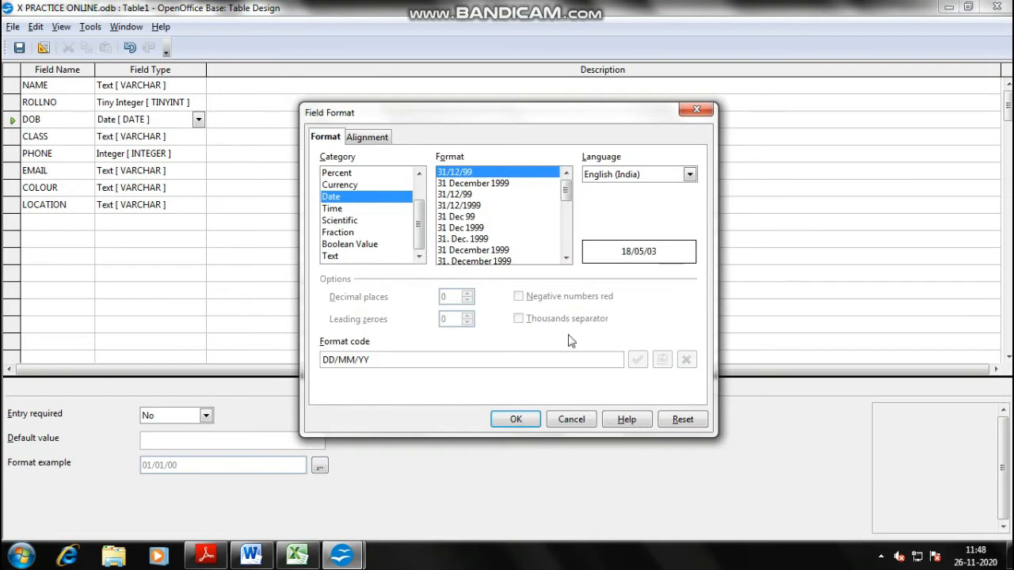
pyautogui.click(516, 419)
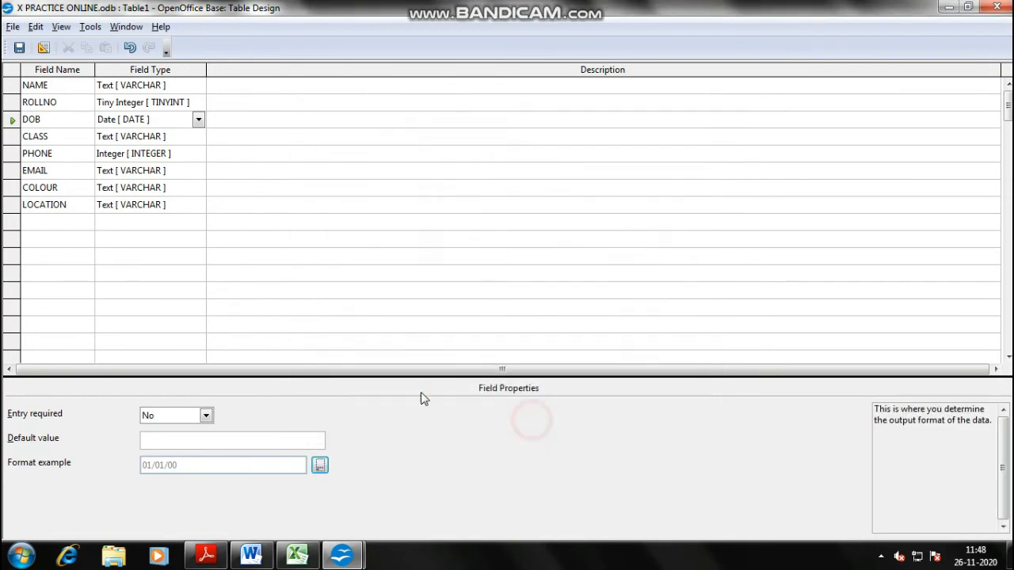
# - Set the CLASS field length to 4, leaving its description empty
pyautogui.click(147, 137)
pyautogui.click(179, 439)
pyautogui.moveTo(179, 438); pyautogui.dragTo(44, 444)
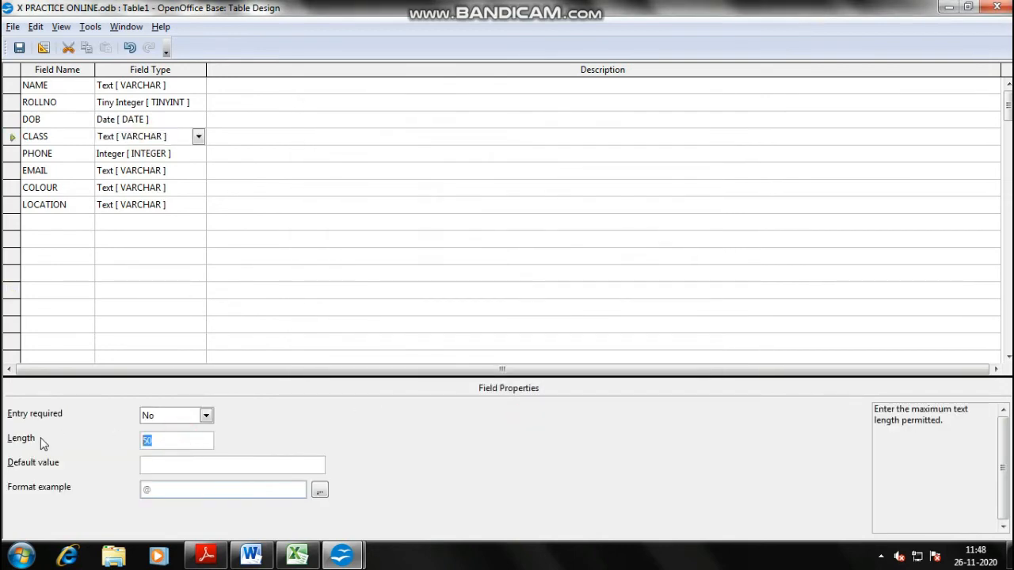
pyautogui.write('4')
pyautogui.click(252, 134)
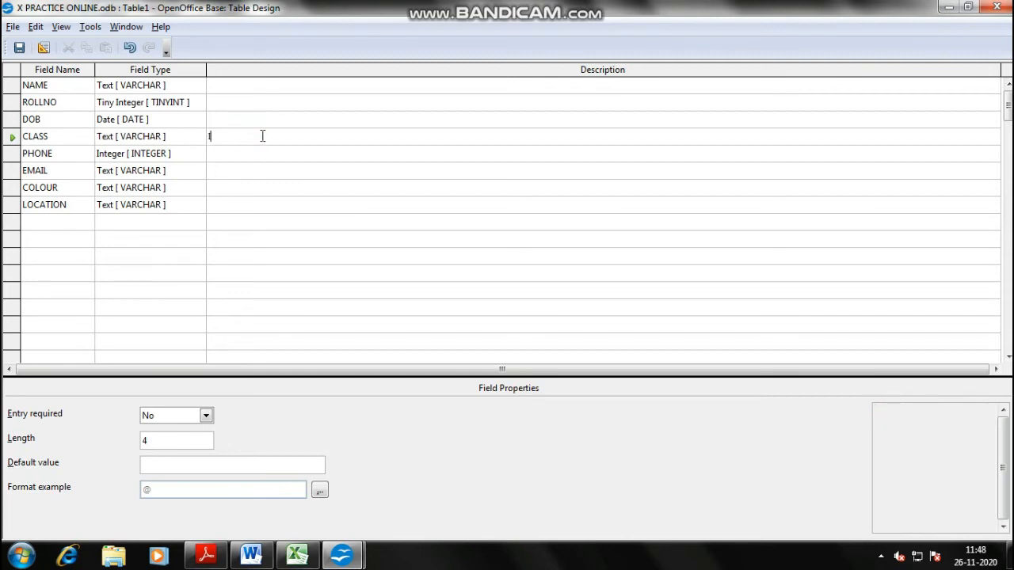
pyautogui.write('I II III IV XII')
pyautogui.hotkey('ctrl', 'a')
pyautogui.press('BackSpace')
# - Set the COLOUR length to 15 and the LOCATION length to 70
pyautogui.click(151, 445)
pyautogui.click(166, 156)
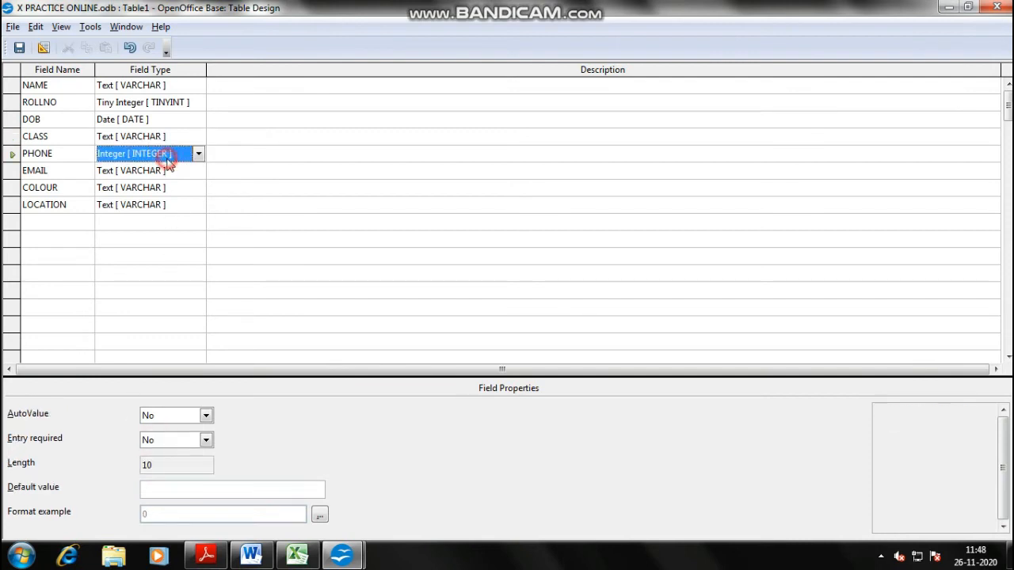
pyautogui.click(152, 465)
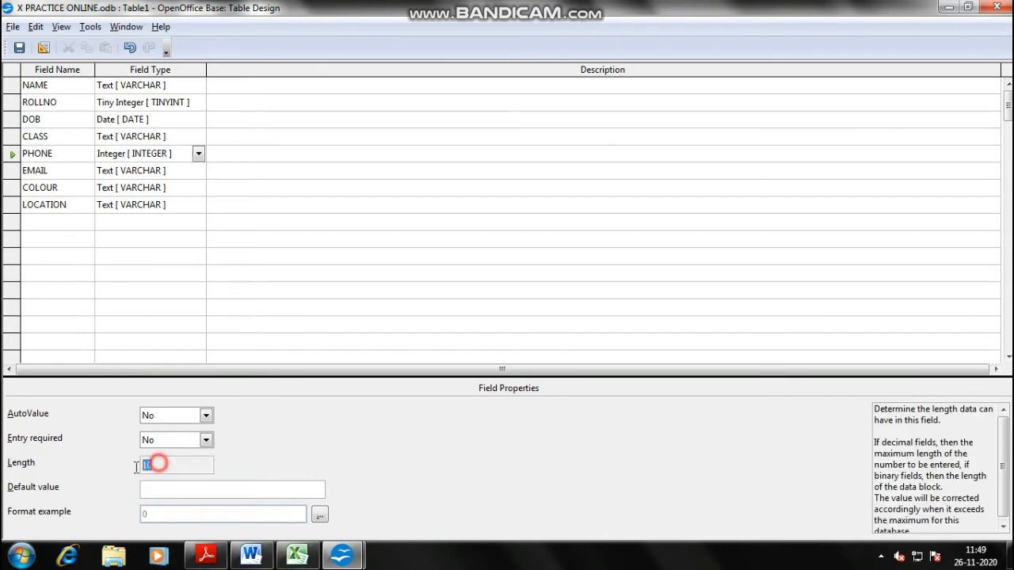
pyautogui.click(168, 174)
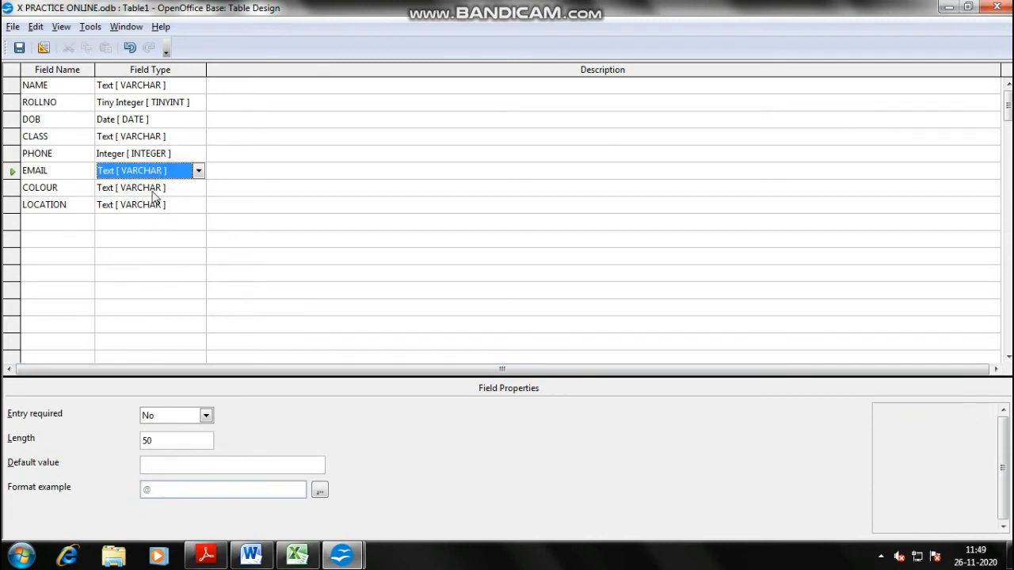
pyautogui.click(155, 190)
pyautogui.click(161, 442)
pyautogui.write('10')
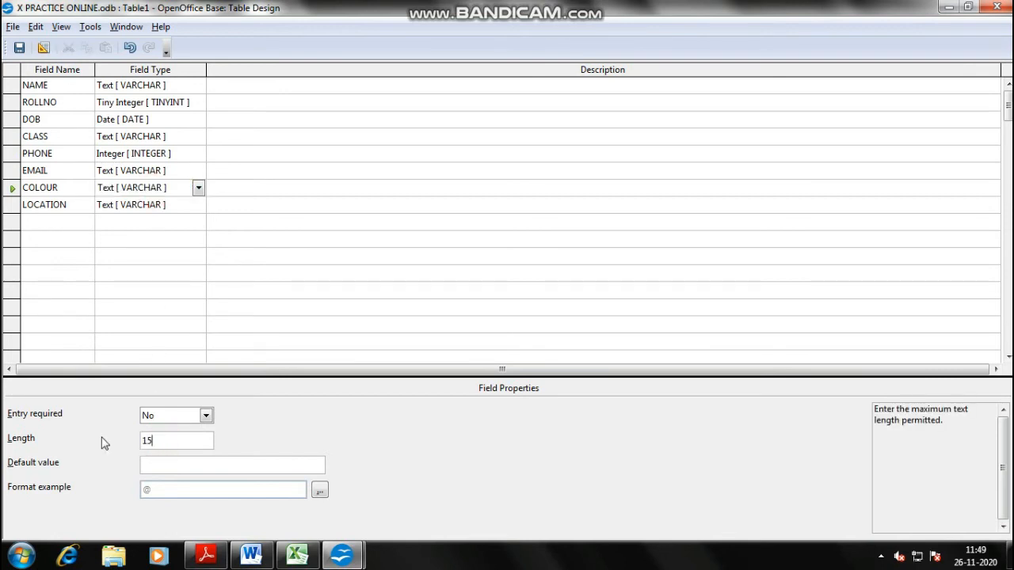
pyautogui.click(166, 205)
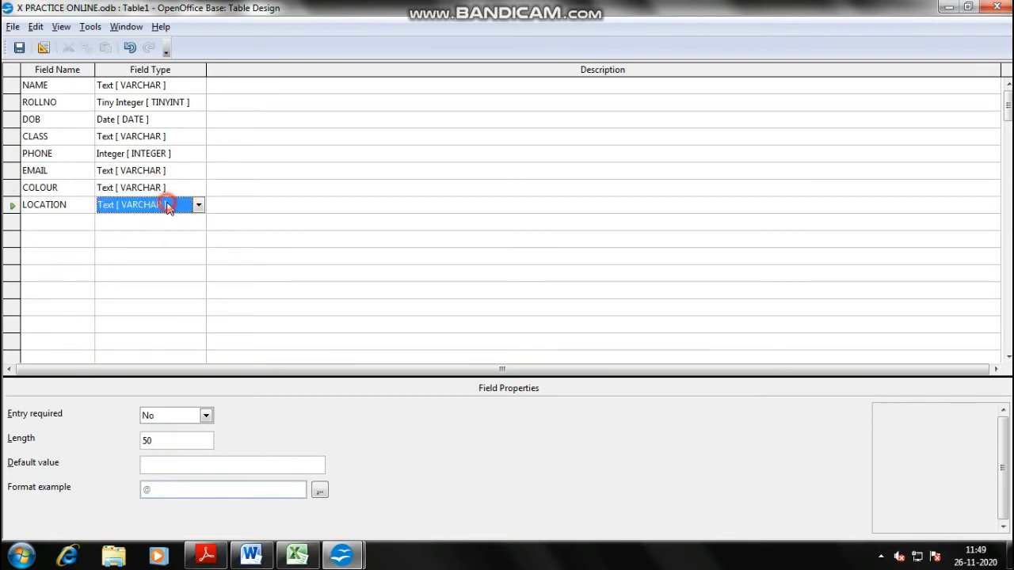
pyautogui.click(170, 444)
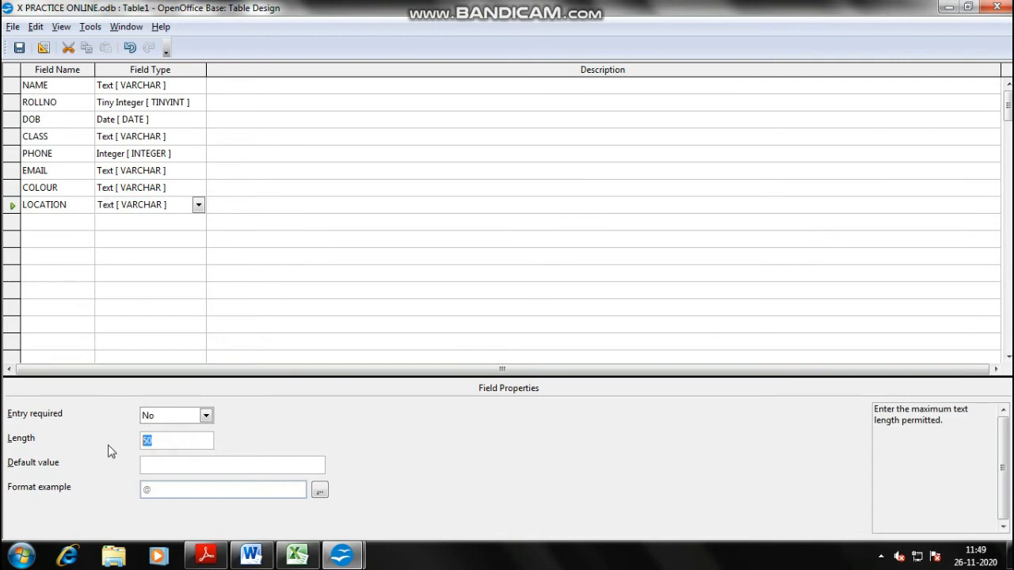
pyautogui.press('BackSpace')
pyautogui.write('7')
pyautogui.click(313, 178)
pyautogui.hotkey('ctrl', 's')
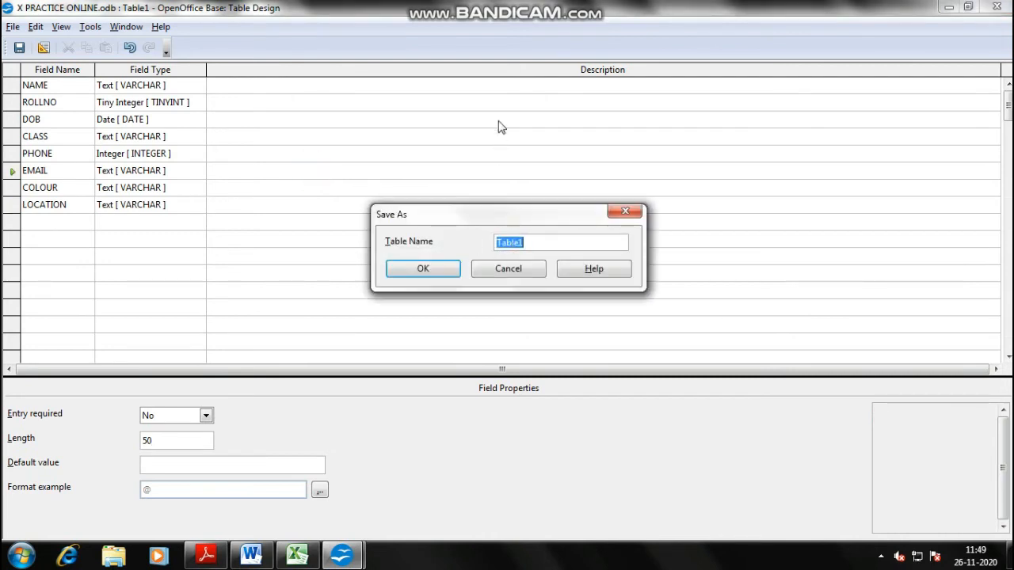
pyautogui.moveTo(478, 5)
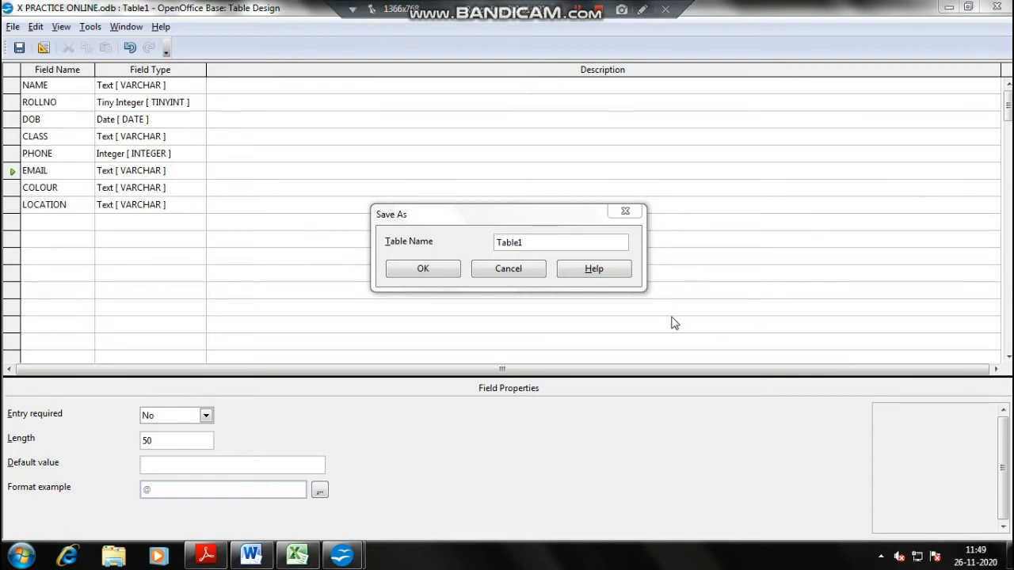
pyautogui.doubleClick(552, 243)
pyautogui.write('SDETAILS')
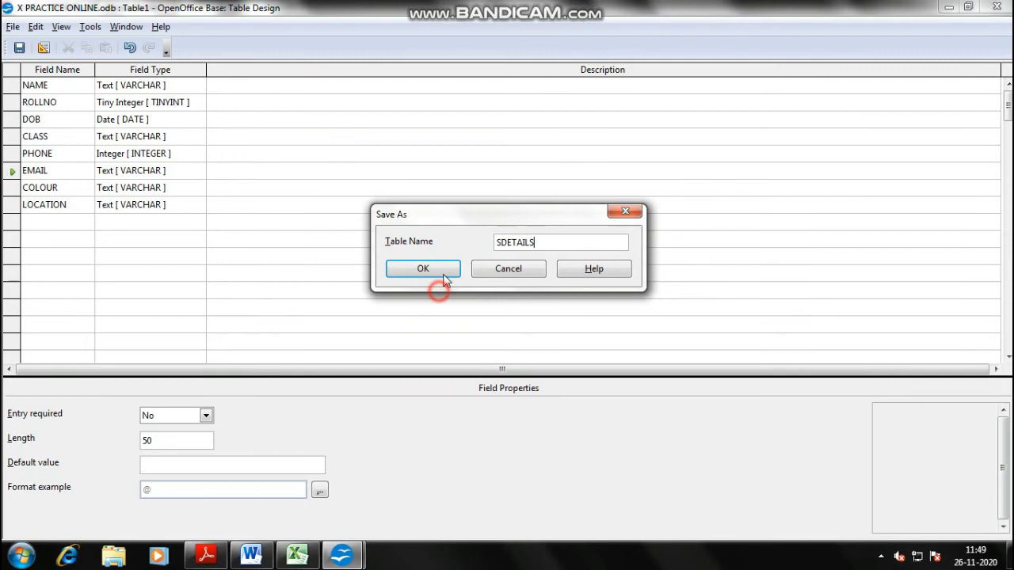
pyautogui.click(432, 272)
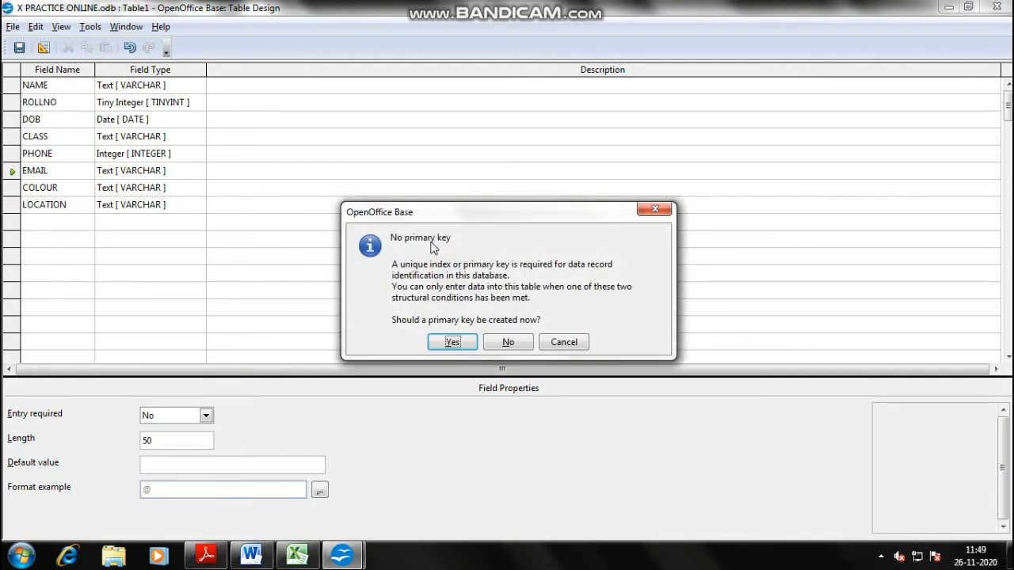
pyautogui.hotkey('alt', 'Tab')
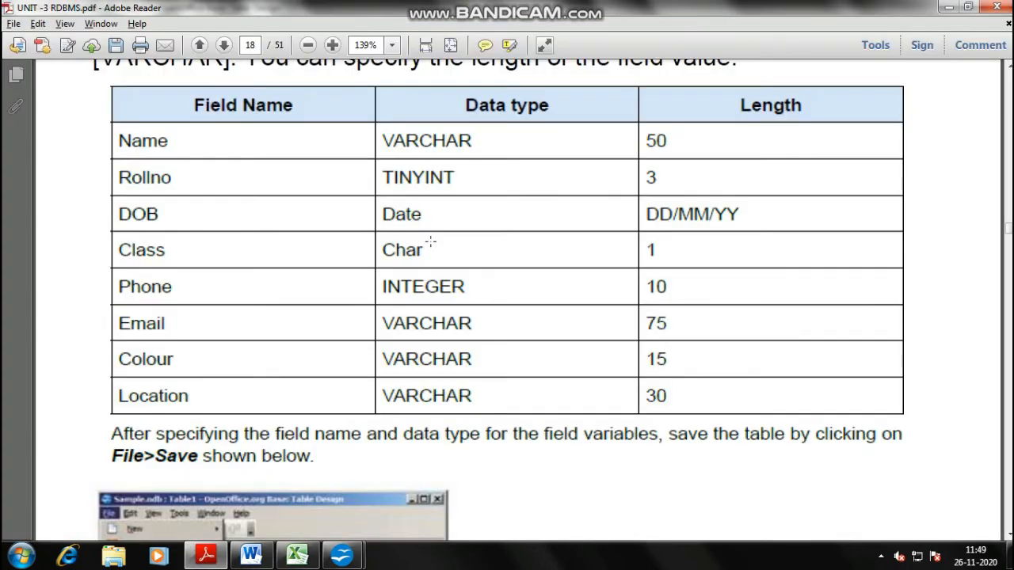
pyautogui.scroll(-1, 431, 238)
pyautogui.hotkey('alt', 'Tab')
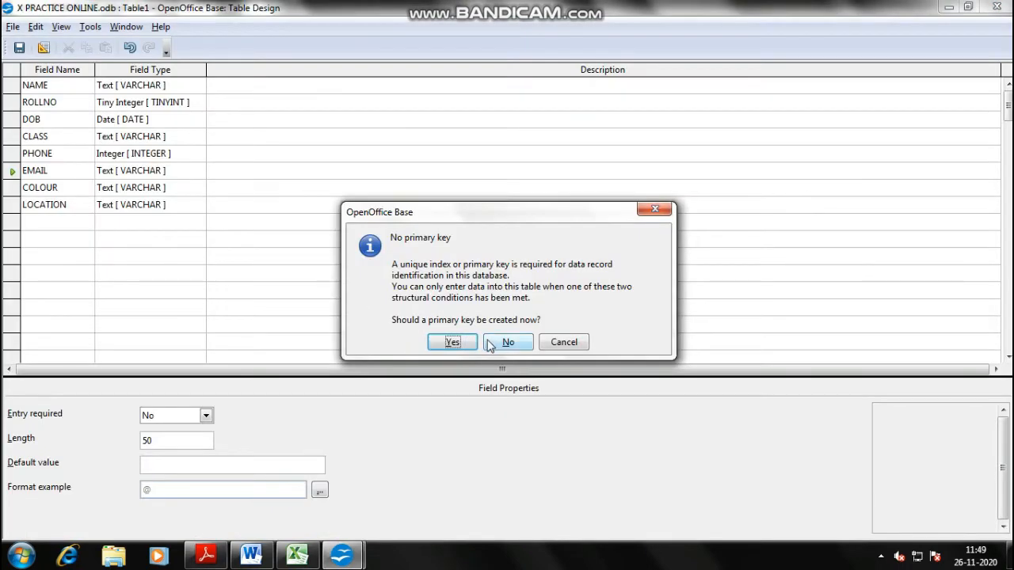
pyautogui.click(545, 339)
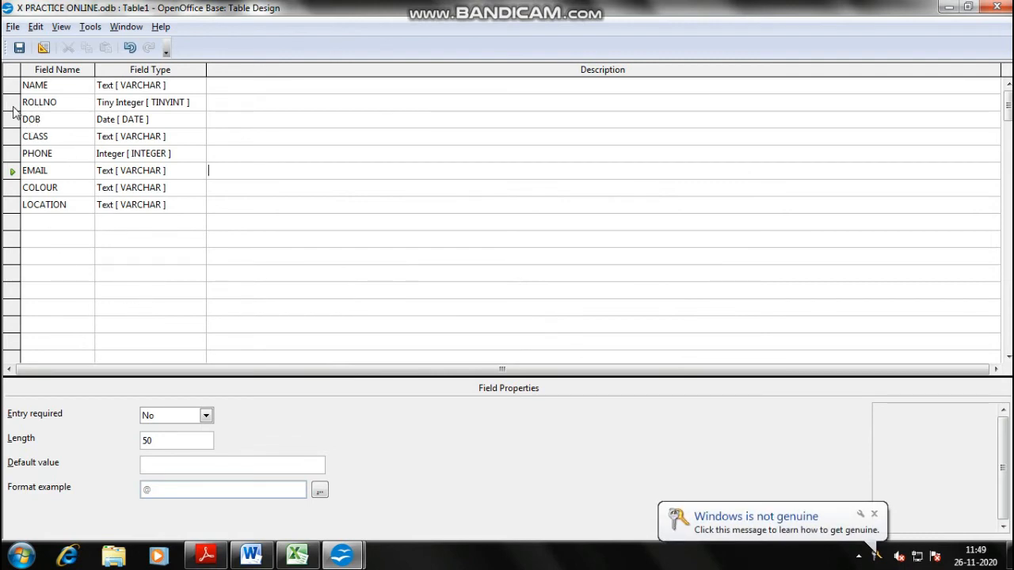
# - Make ROLLNO the table's primary key
pyautogui.click(13, 104)
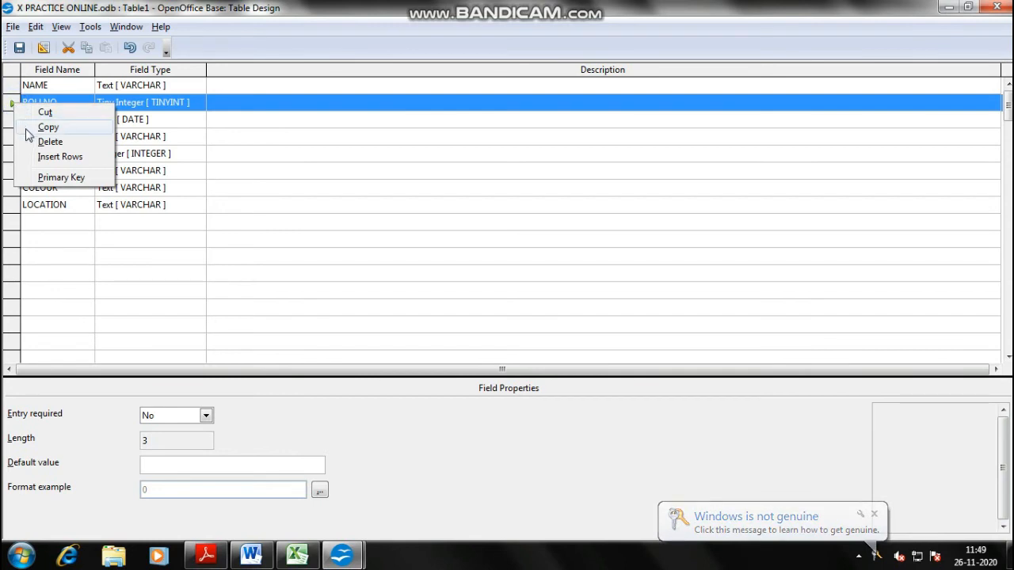
pyautogui.click(124, 221)
pyautogui.click(16, 136)
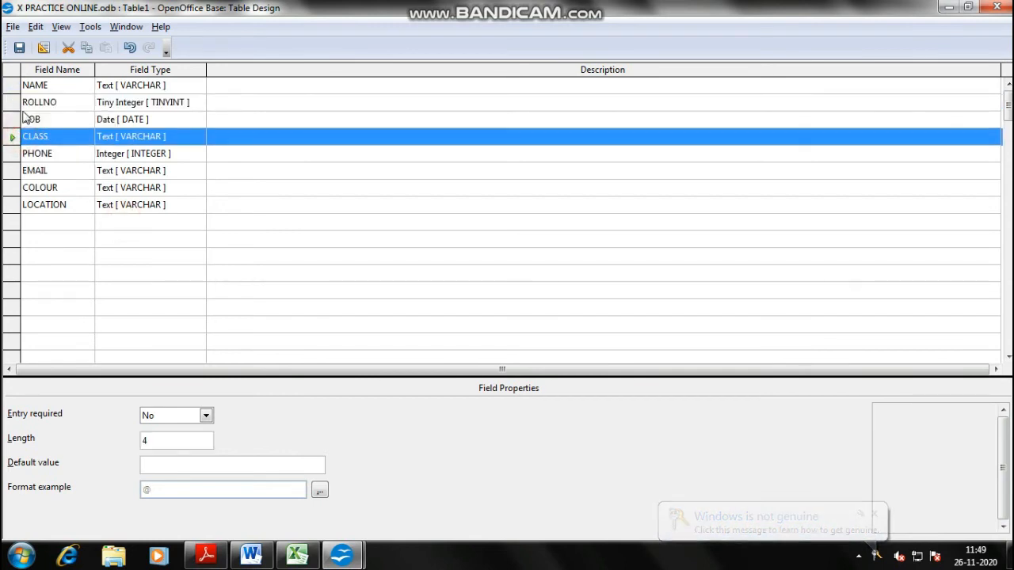
pyautogui.rightClick(12, 106)
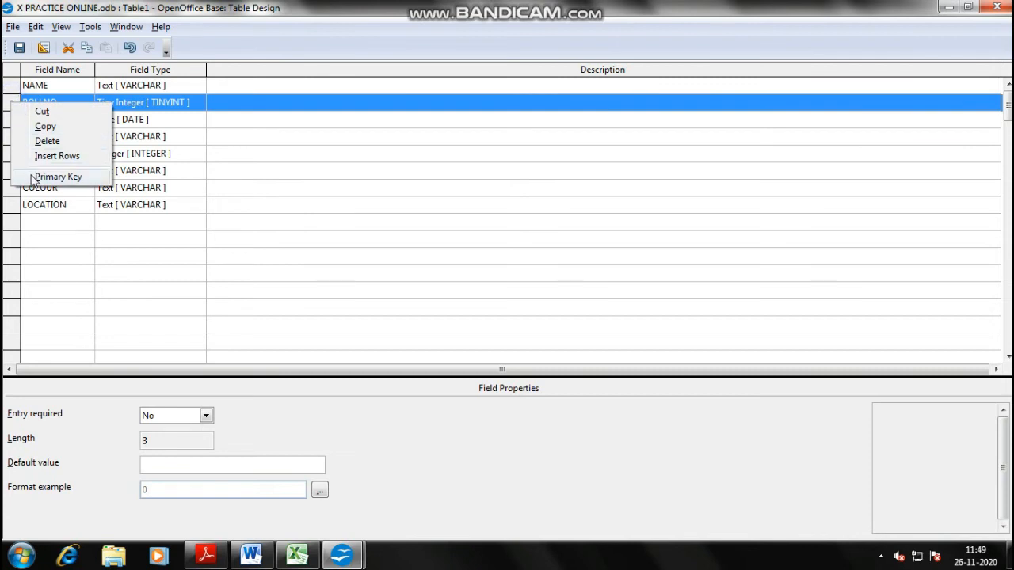
pyautogui.click(26, 175)
pyautogui.click(32, 140)
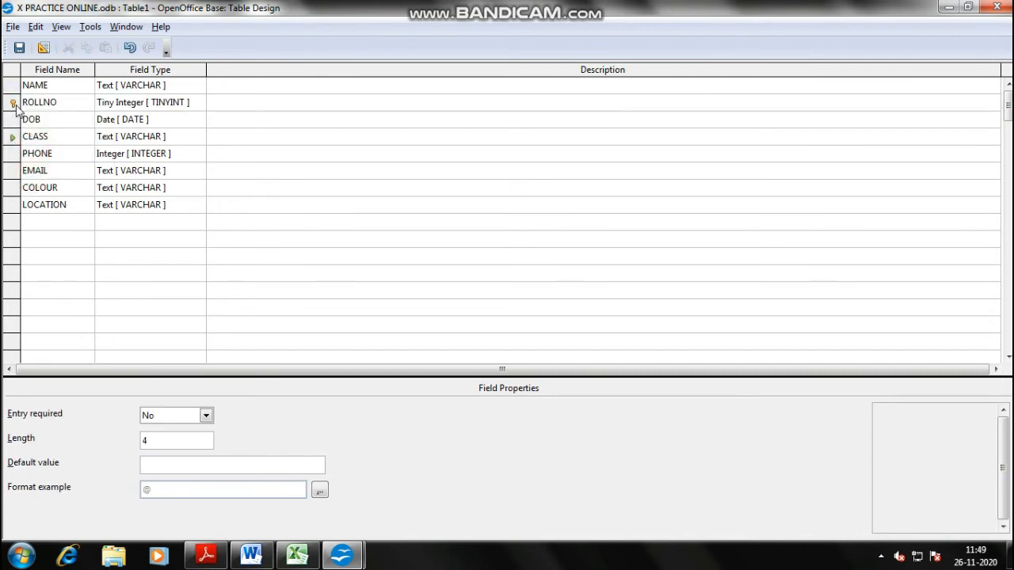
pyautogui.click(63, 103)
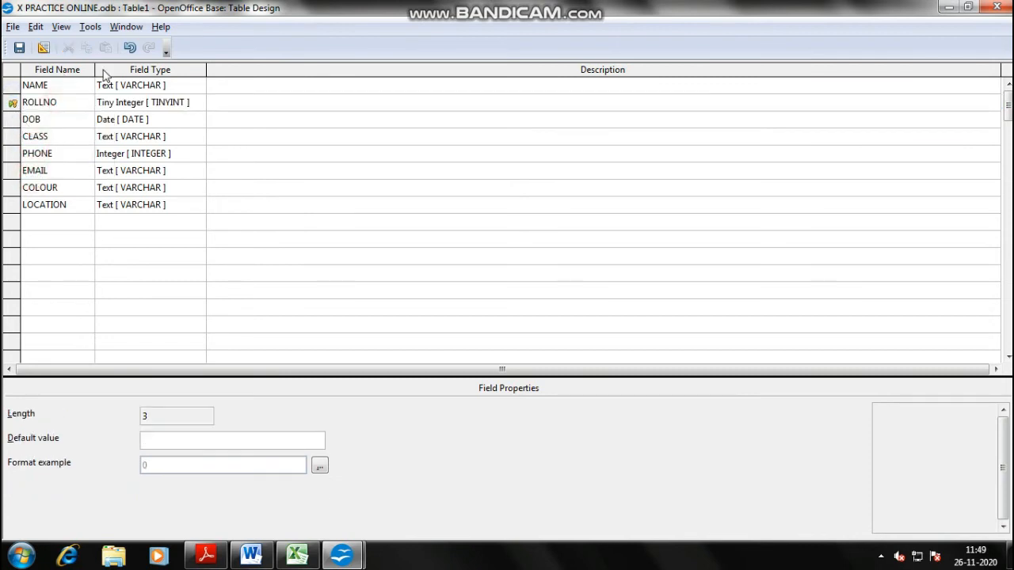
# - Save the table as SDETAILS and close the design view
pyautogui.hotkey('ctrl', 's')
pyautogui.press('Escape')
pyautogui.hotkey('ctrl', 'w')
pyautogui.click(475, 296)
pyautogui.write('SD')
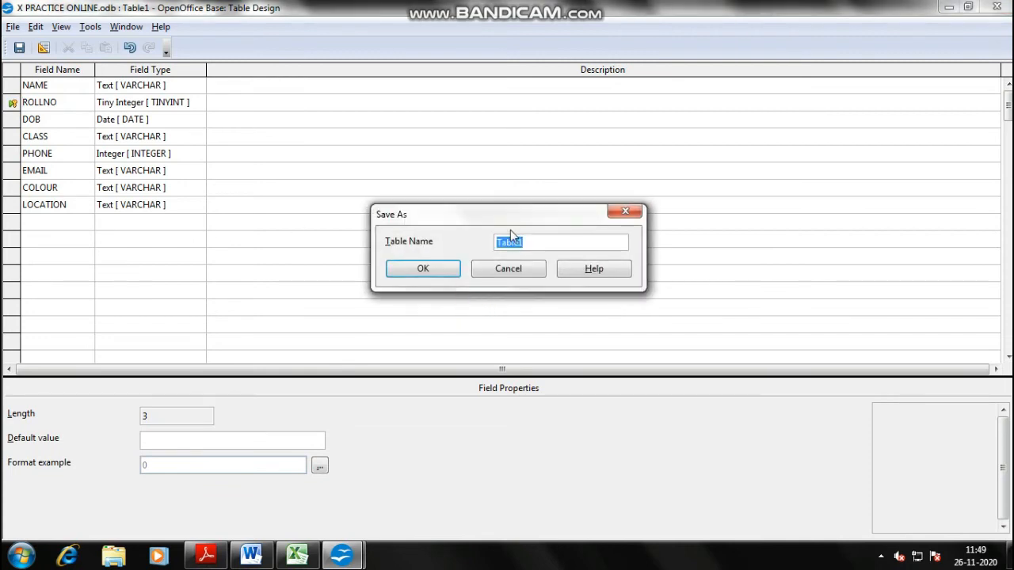
pyautogui.write('ETAILS')
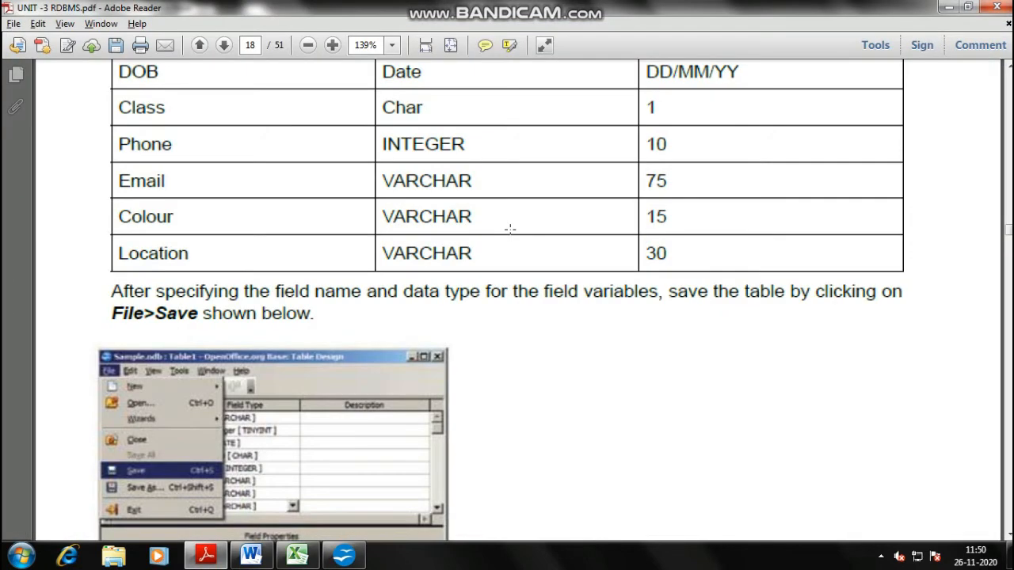
pyautogui.click(344, 556)
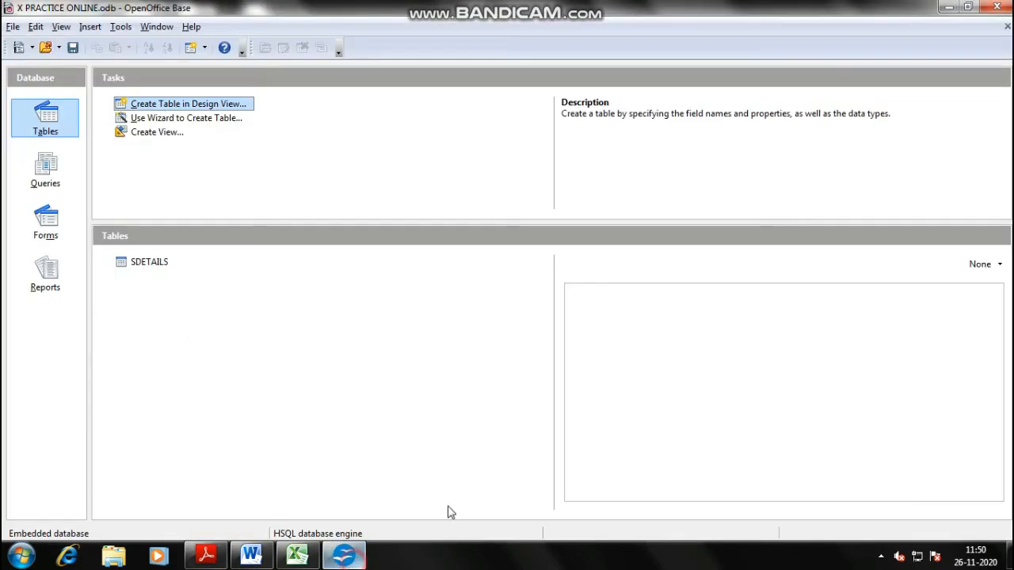
pyautogui.click(152, 267)
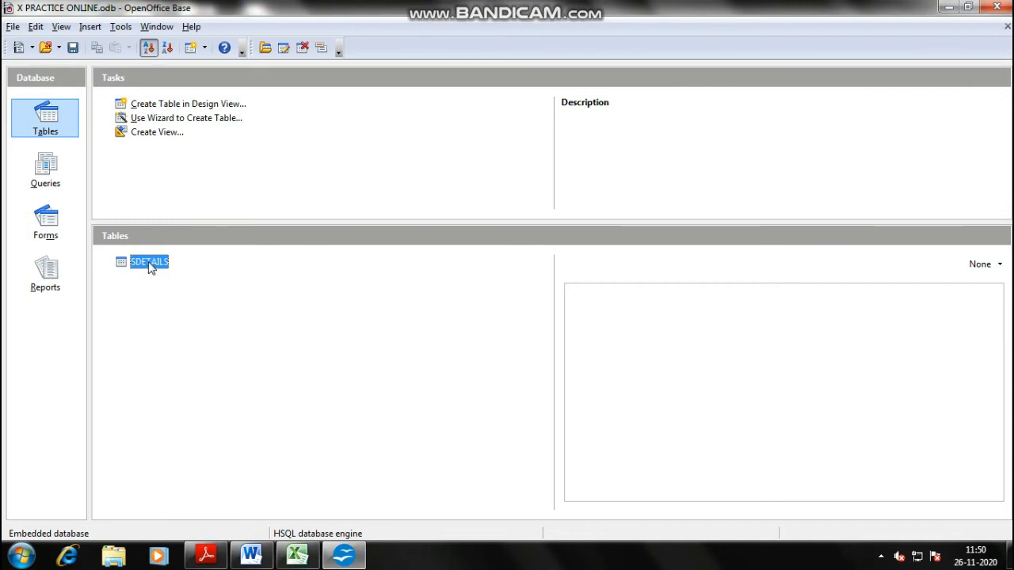
# - Open SDETAILS and enter the first student's name with ROLLNO 1
pyautogui.doubleClick(147, 264)
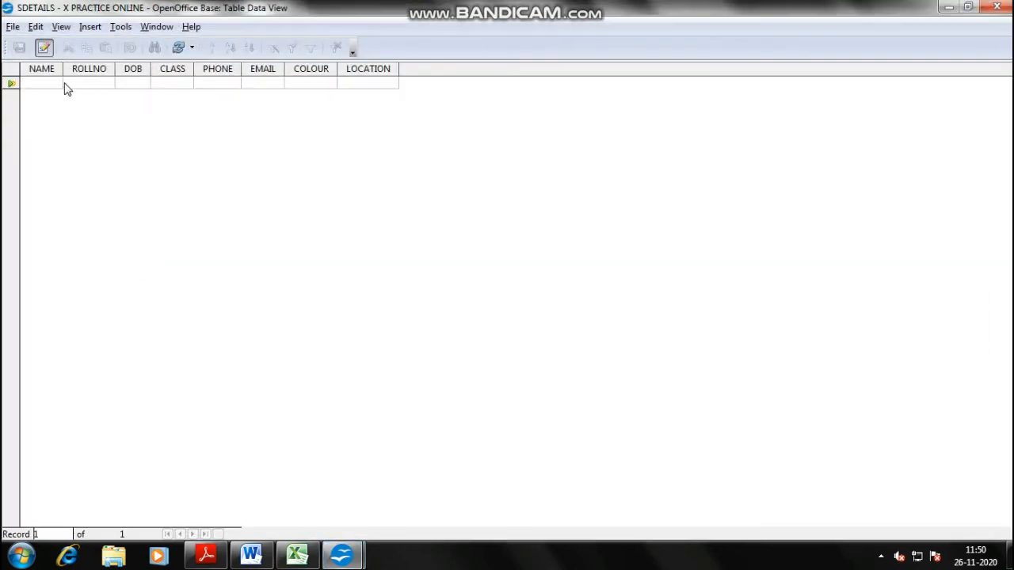
pyautogui.click(45, 83)
pyautogui.write('RAVI')
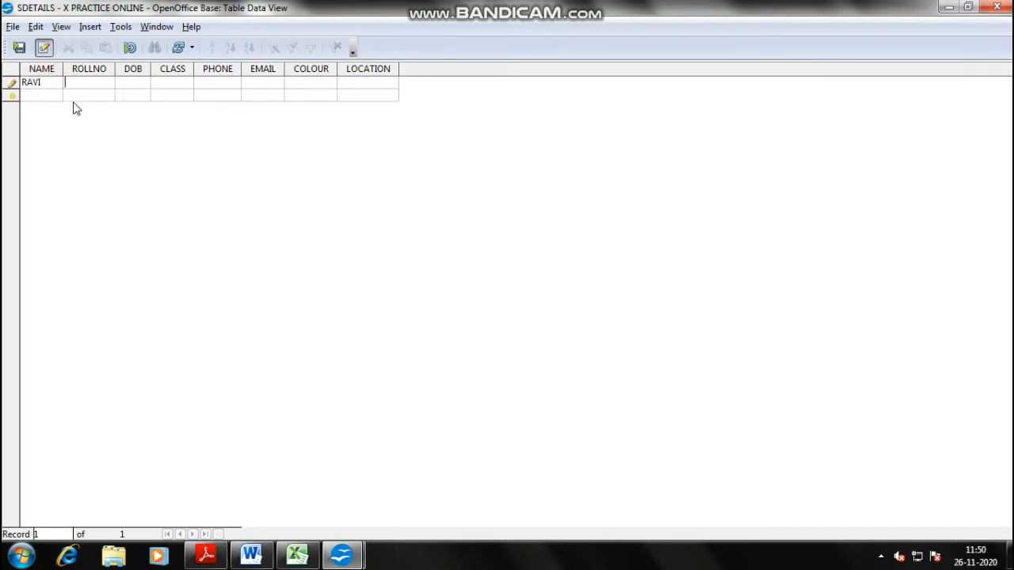
pyautogui.press('Tab')
pyautogui.write('1')
pyautogui.press('Tab')
pyautogui.write('24/09/88 10 1234566')
pyautogui.press('Tab')
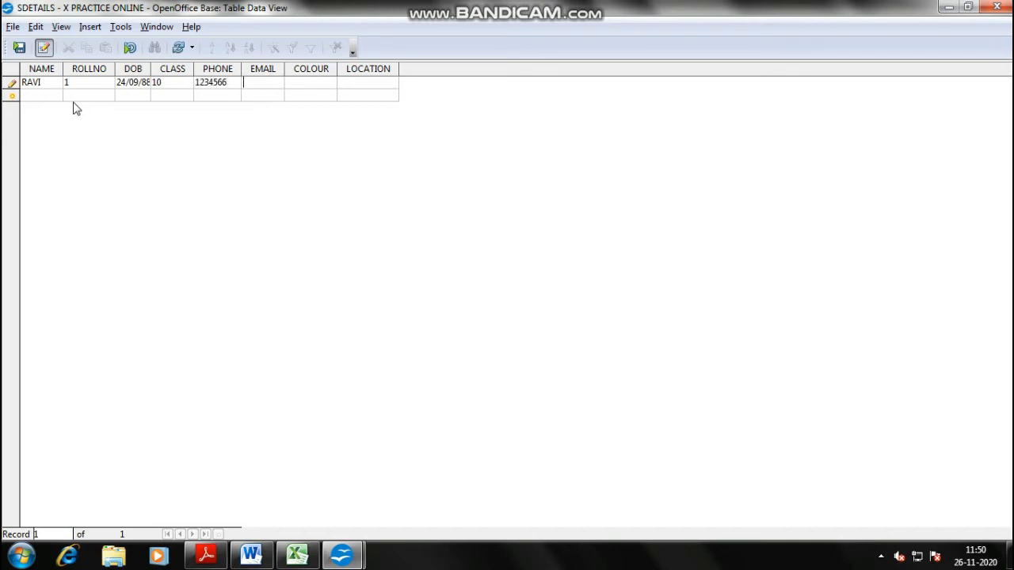
pyautogui.press('Tab')
pyautogui.write('FAIR')
pyautogui.press('Tab')
pyautogui.write('LUDHGIANA')
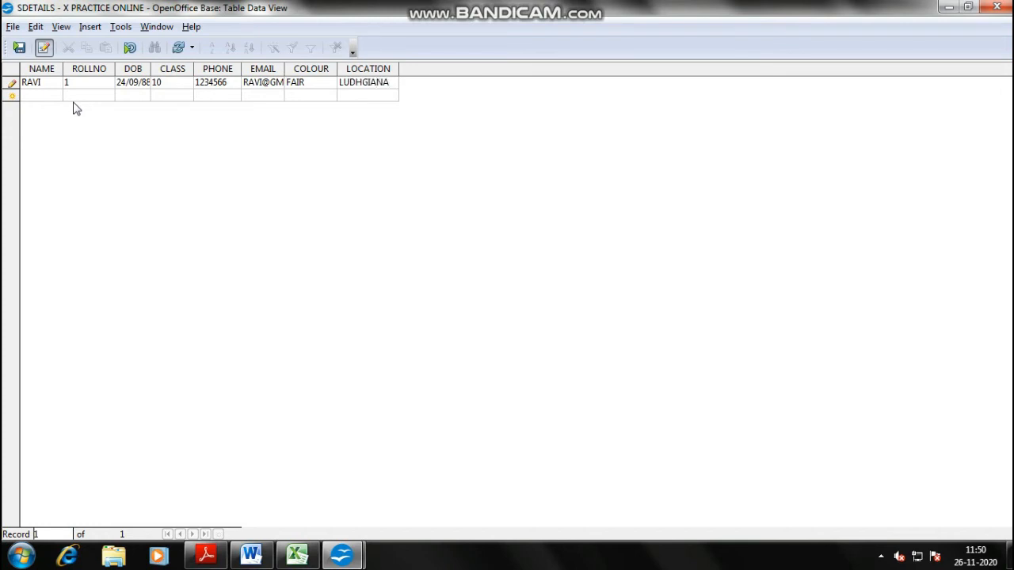
pyautogui.press('BackSpace')
pyautogui.press('BackSpace')
pyautogui.press('BackSpace')
pyautogui.press('BackSpace')
pyautogui.press('BackSpace')
pyautogui.write('IANA')
pyautogui.moveTo(529, 5)
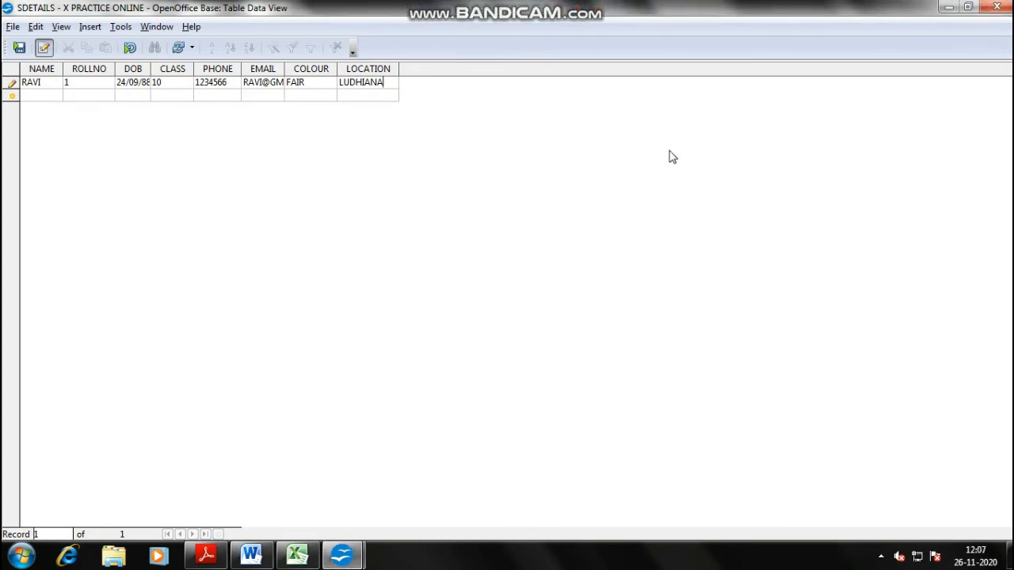
# - Save the first record, then commit a second student's row reusing ROLLNO 1
pyautogui.press('Return')
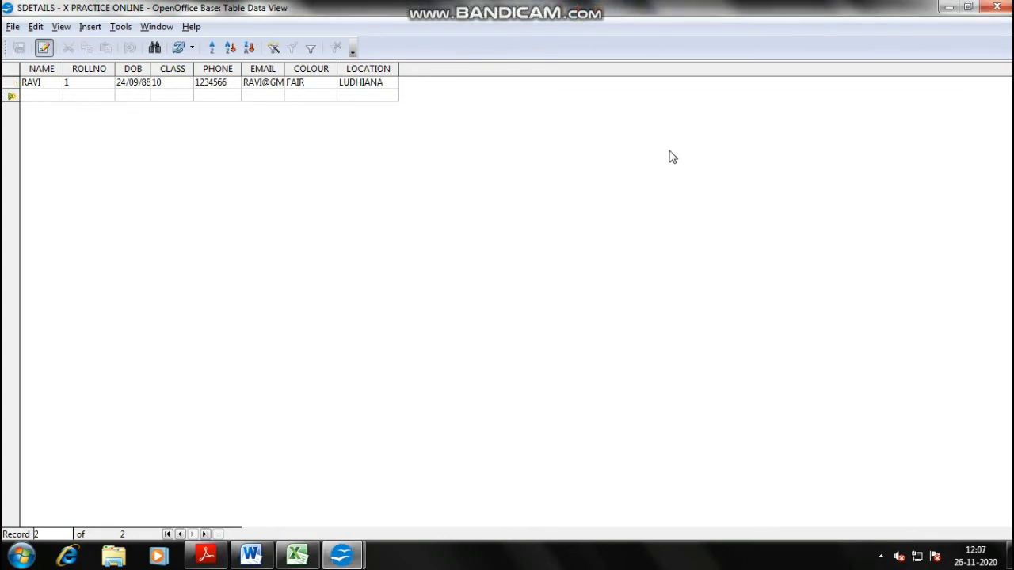
pyautogui.write('raj')
pyautogui.press('Tab')
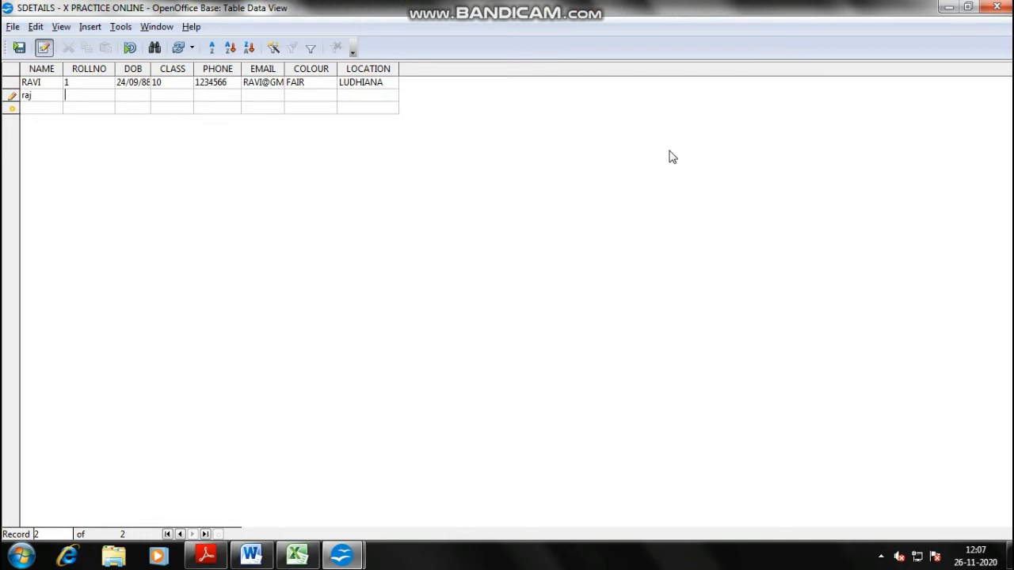
pyautogui.hotkey('shift', 'Tab')
pyautogui.write('RAJ')
pyautogui.press('Tab')
pyautogui.write('1')
pyautogui.press('Tab')
pyautogui.press('Down')
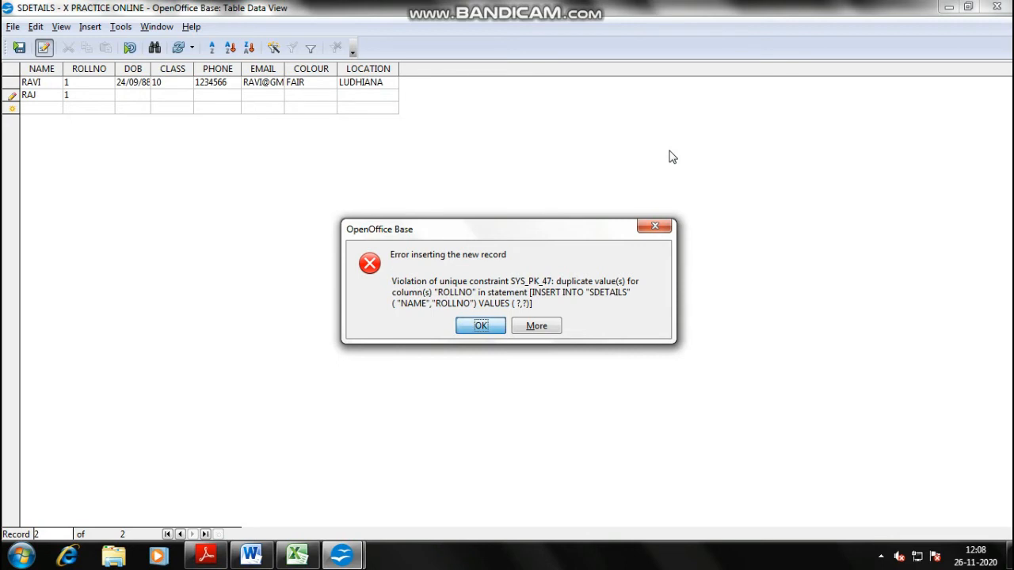
# - Clear the duplicate-key errors and set RAJ's ROLLNO to 2
pyautogui.press('Return')
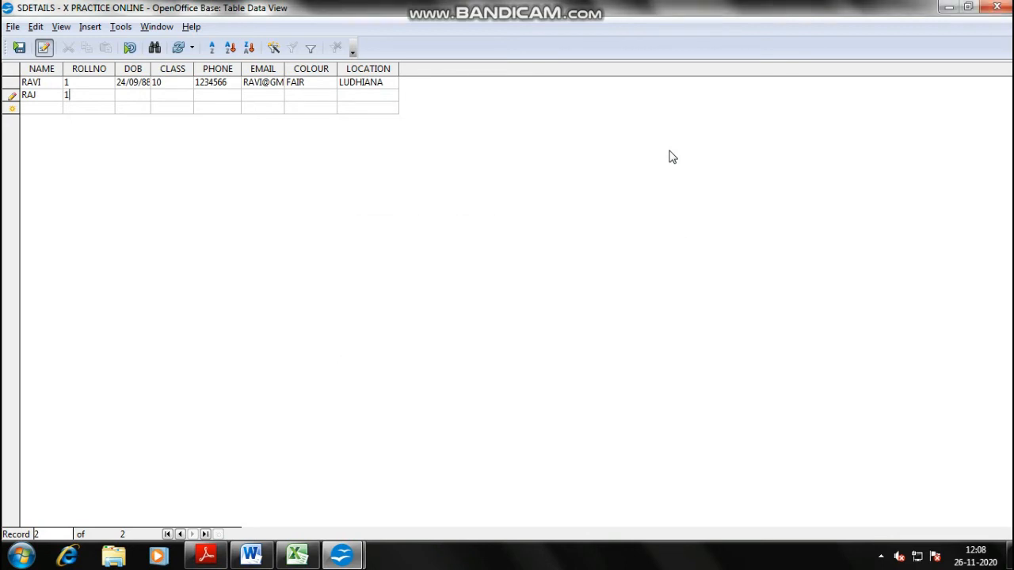
pyautogui.press('BackSpace')
pyautogui.write('2')
pyautogui.press('Tab')
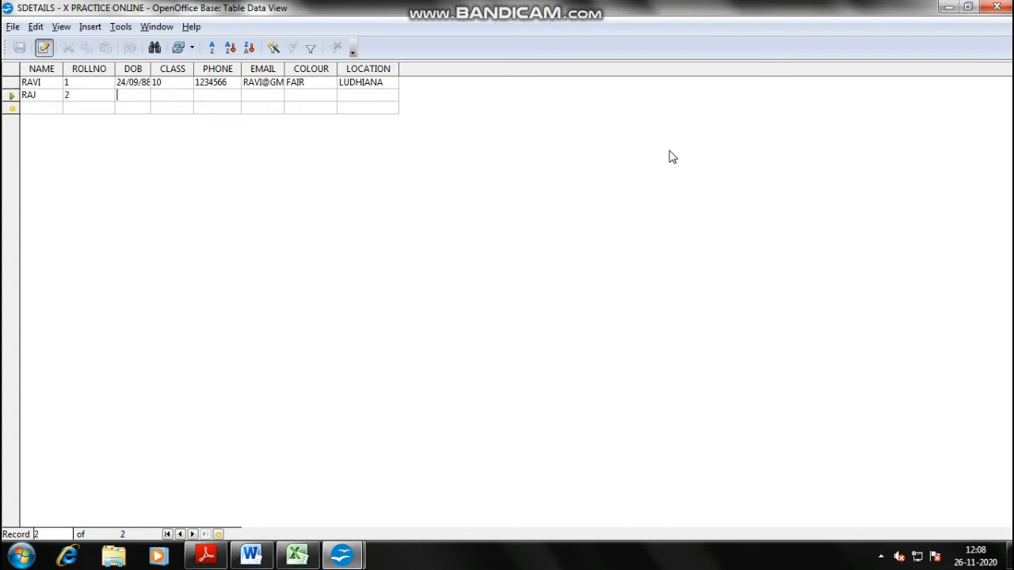
pyautogui.hotkey('shift', 'Tab')
pyautogui.press('BackSpace')
pyautogui.write('1')
pyautogui.press('Tab')
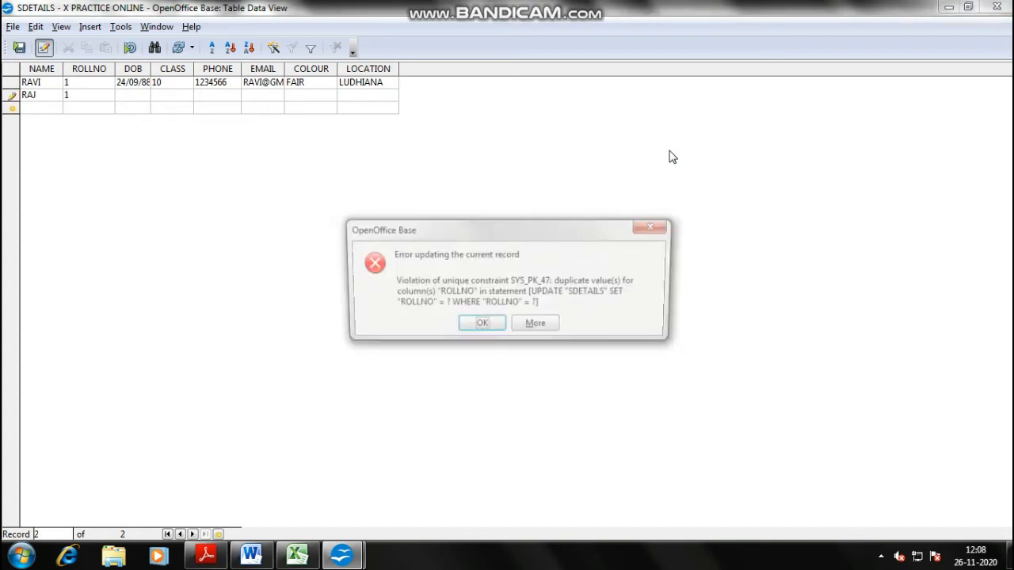
pyautogui.press('Return')
pyautogui.press('BackSpace')
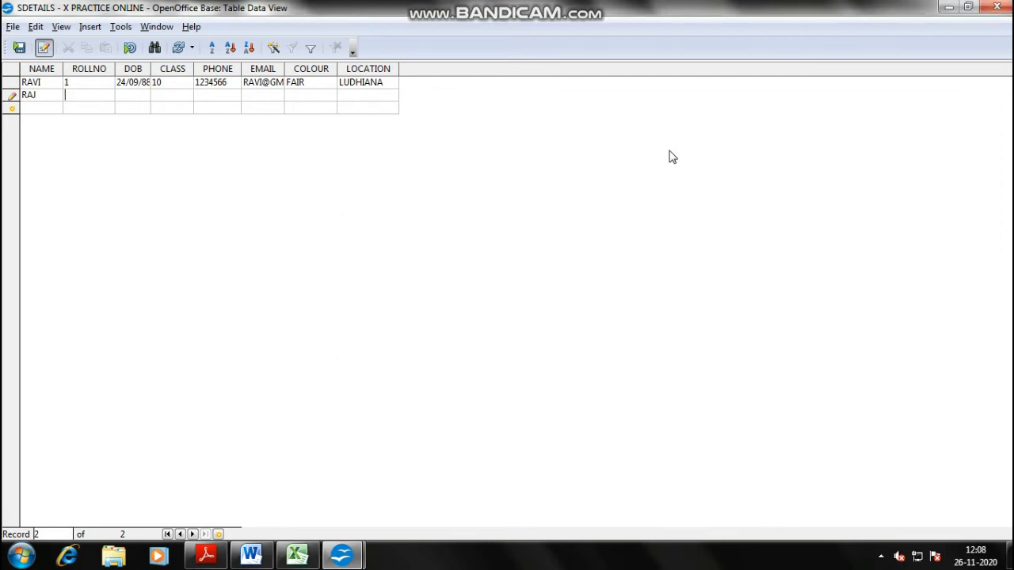
pyautogui.write('2')
pyautogui.press('Tab')
# - Copy RAVI's date of birth and class 10 into RAJ's row
pyautogui.press('Up')
pyautogui.hotkey('ctrl', 'c')
pyautogui.press('Down')
pyautogui.hotkey('ctrl', 'v')
pyautogui.press('Up')
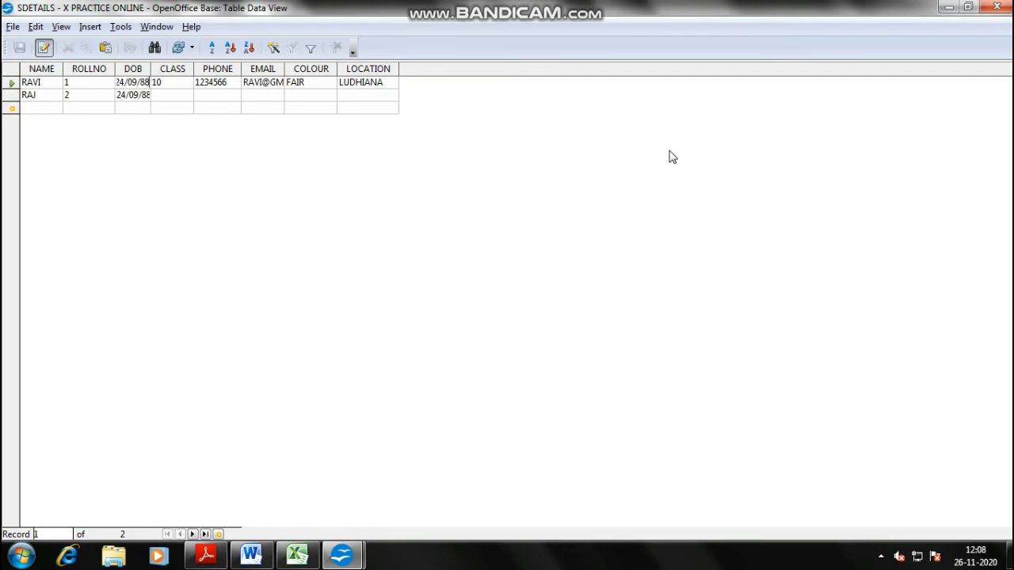
pyautogui.press('Tab')
pyautogui.hotkey('ctrl', 'c')
pyautogui.press('Down')
pyautogui.hotkey('ctrl', 'v')
# - Copy RAVI's phone number into RAJ's row, changing its last digit to 8
pyautogui.press('Up')
pyautogui.press('Tab')
pyautogui.hotkey('ctrl', 'c')
pyautogui.press('Down')
pyautogui.hotkey('ctrl', 'v')
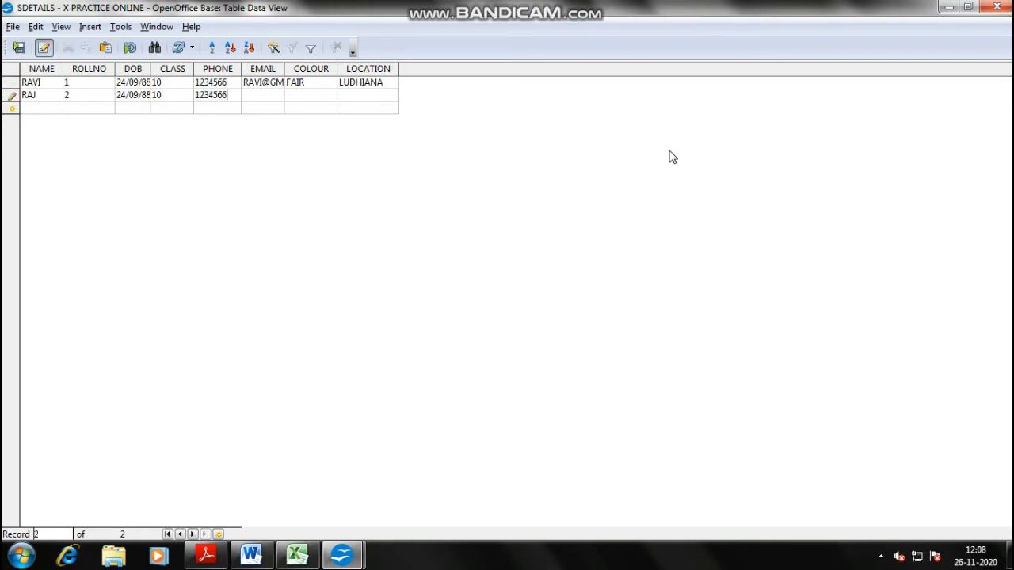
pyautogui.press('BackSpace')
pyautogui.write('8')
pyautogui.press('Up')
# - Copy RAVI's email into RAJ's row and delete its name part
pyautogui.press('Tab')
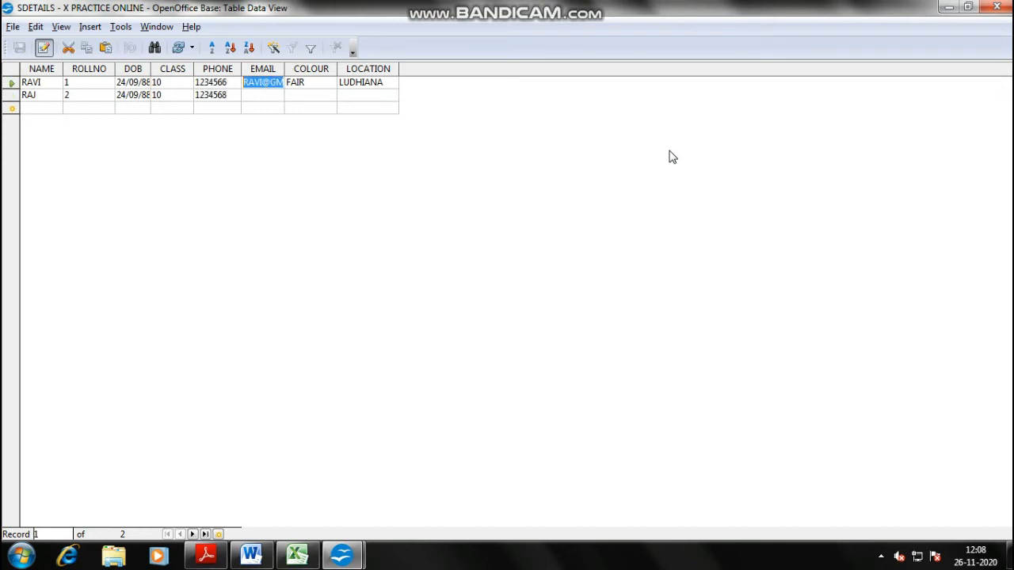
pyautogui.hotkey('ctrl', 'c')
pyautogui.press('Down')
pyautogui.hotkey('ctrl', 'v')
pyautogui.press('Home')
pyautogui.press('Delete')
pyautogui.press('Delete')
pyautogui.press('Delete')
pyautogui.press('Delete')
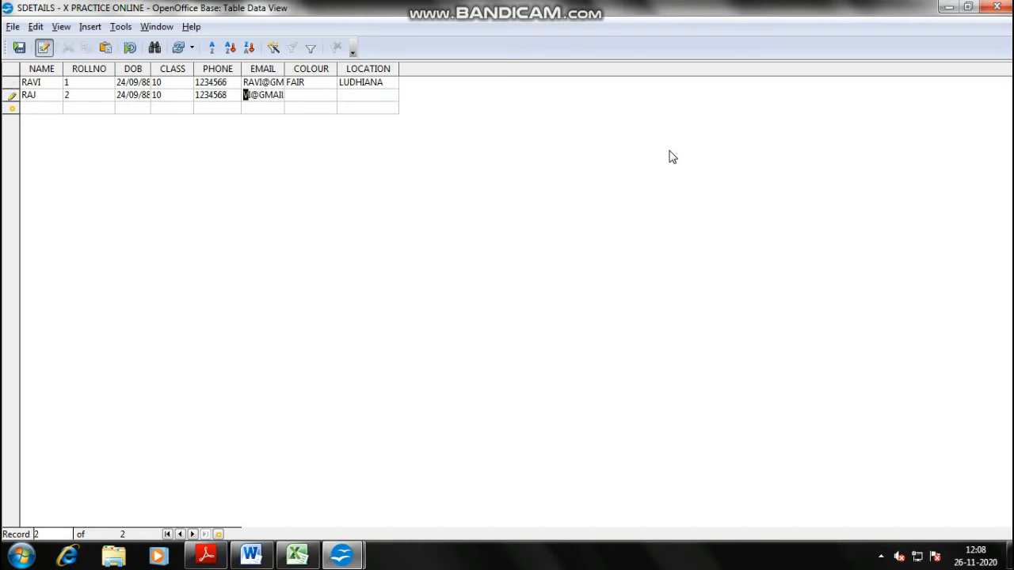
pyautogui.press('Home')
pyautogui.press('Home')
pyautogui.press('Right')
# - Add RAJ to the email, enter colour WHITE and location GHAZIABAD, save, and close the table
pyautogui.press('Tab')
pyautogui.press('Tab')
pyautogui.press('Tab')
pyautogui.press('Tab')
pyautogui.press('Tab')
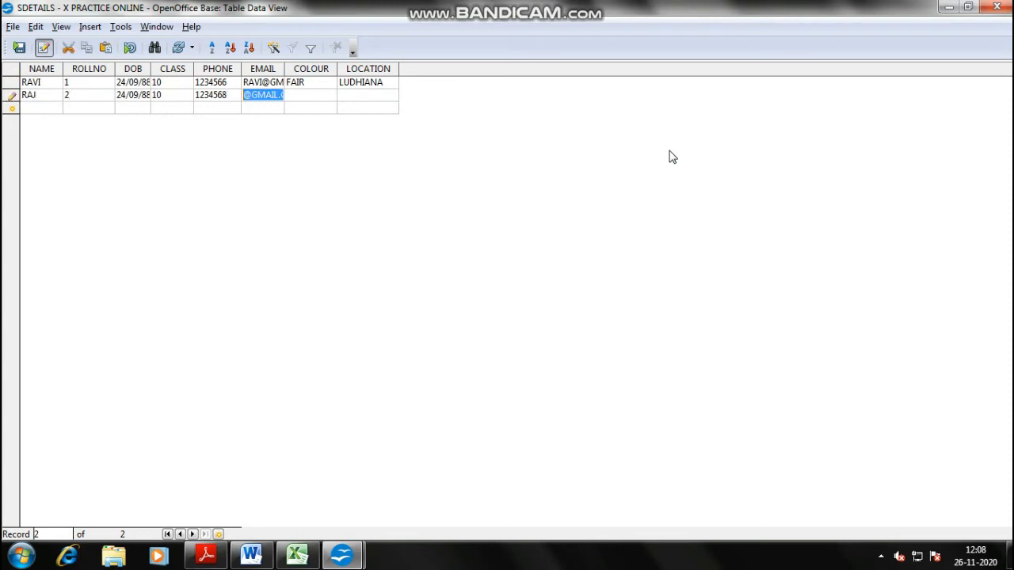
pyautogui.press('Home')
pyautogui.write('RAJ')
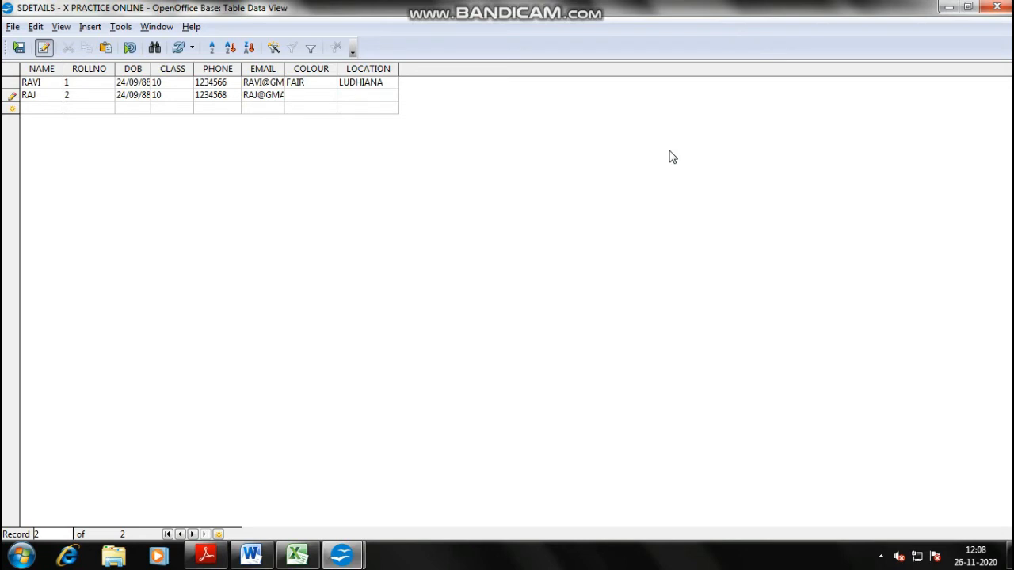
pyautogui.write('WHITE')
pyautogui.write('GHAZIABAD')
pyautogui.click(499, 187)
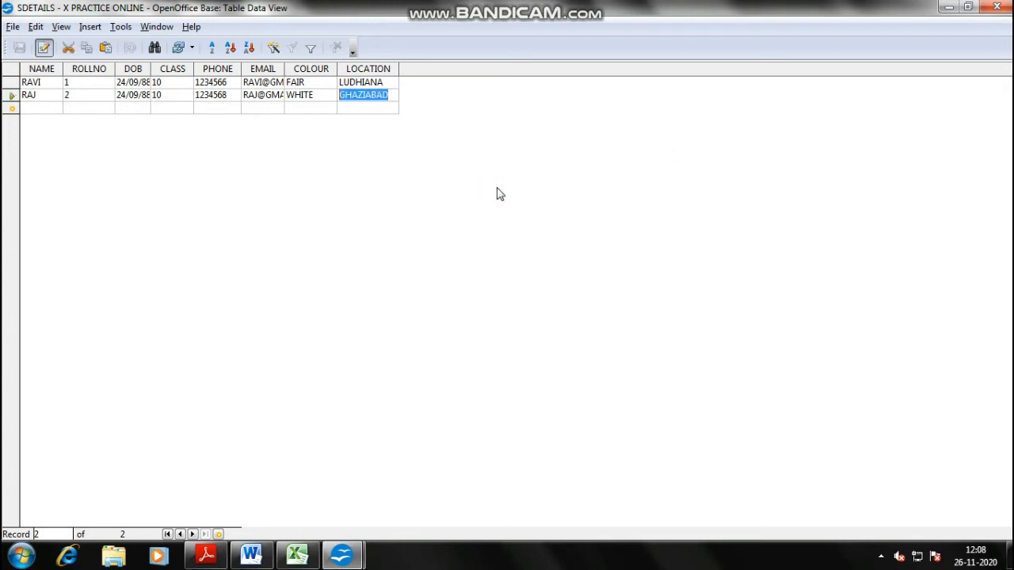
pyautogui.hotkey('ctrl', 'w')
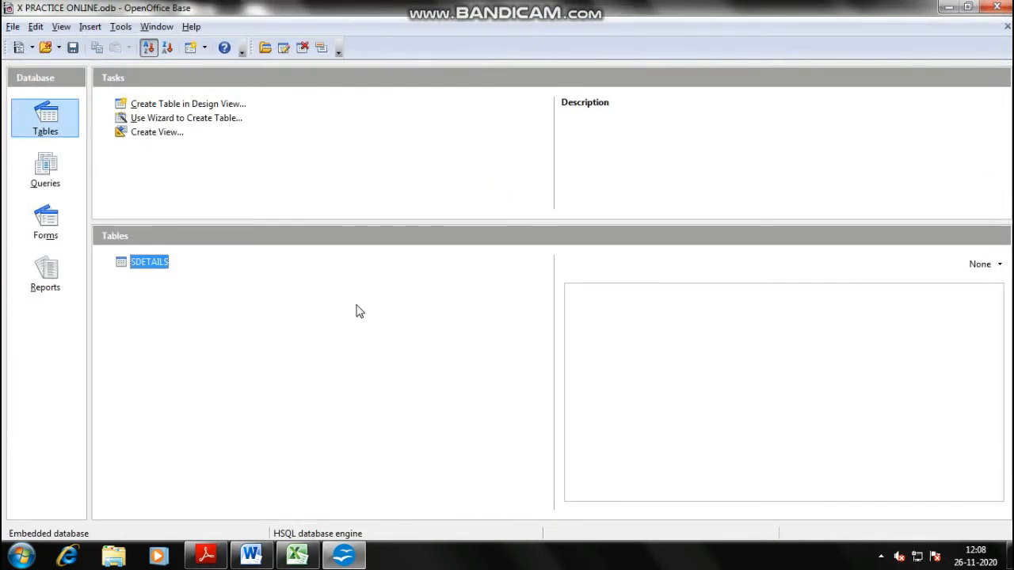
pyautogui.hotkey('alt', 'Tab')
pyautogui.scroll(-15, 357, 305)
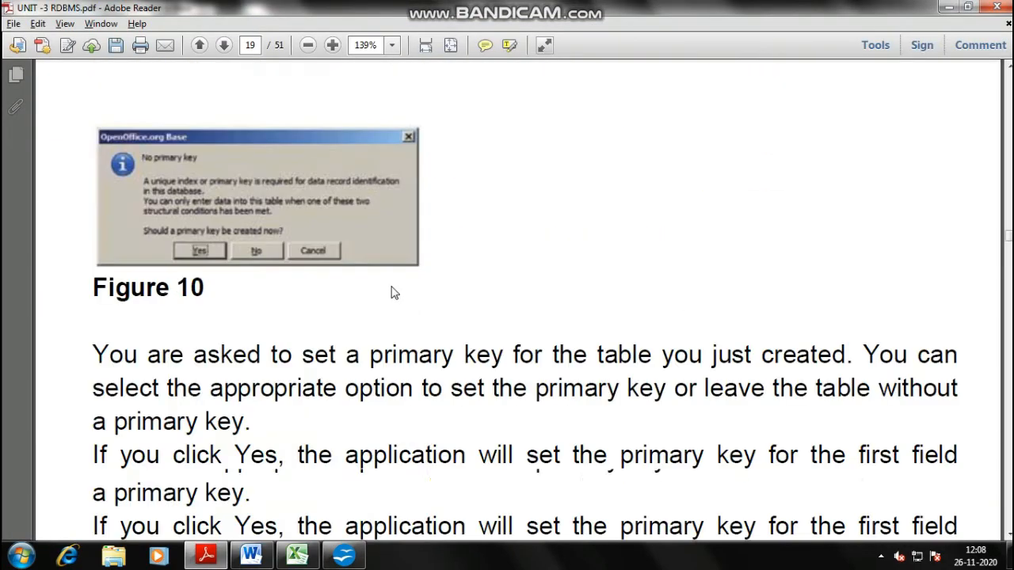
pyautogui.scroll(-20, 391, 293)
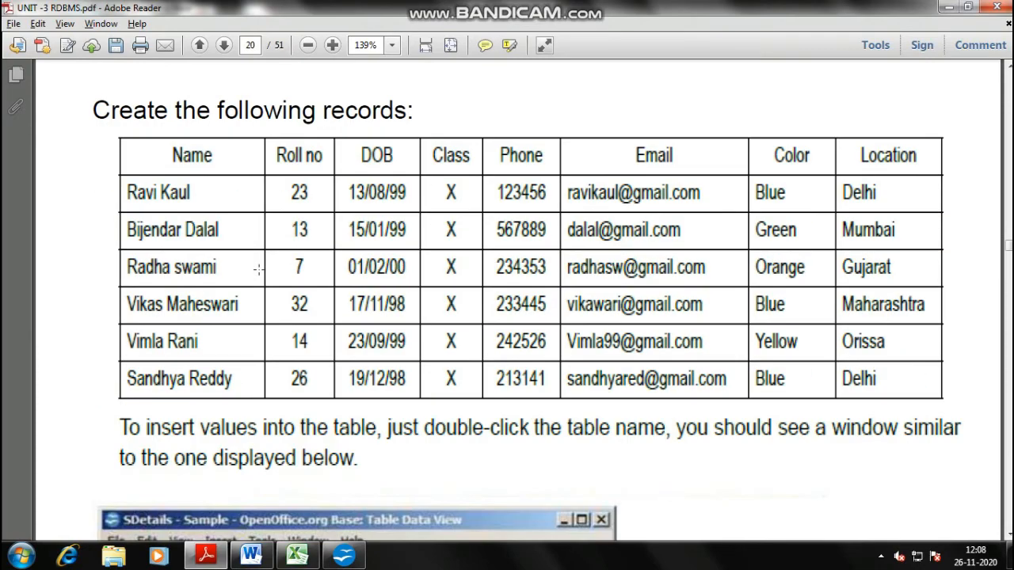
pyautogui.scroll(-3, 261, 268)
pyautogui.scroll(-5, 472, 204)
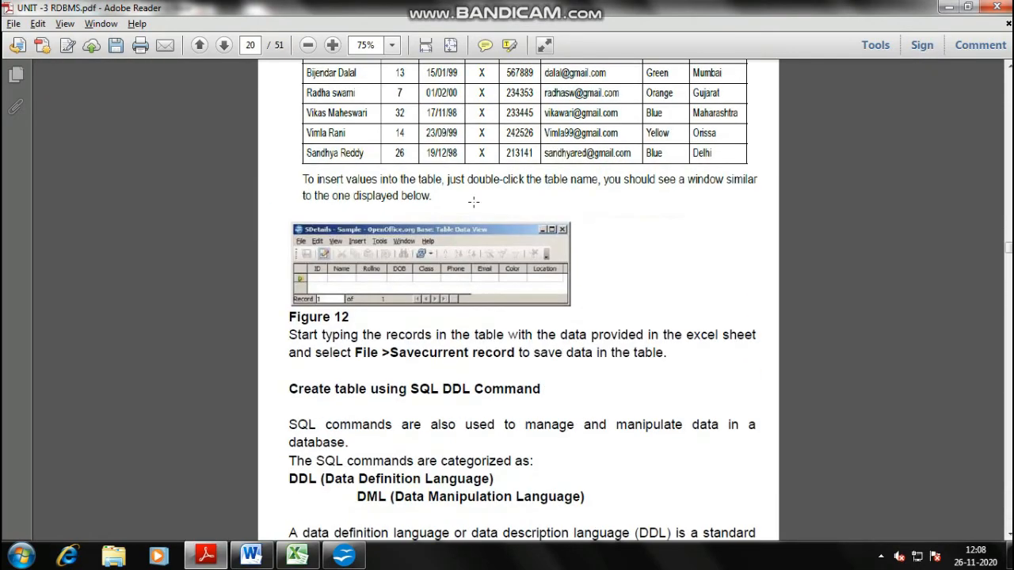
pyautogui.scroll(-3, 473, 202)
pyautogui.hotkey('alt', 'Tab')
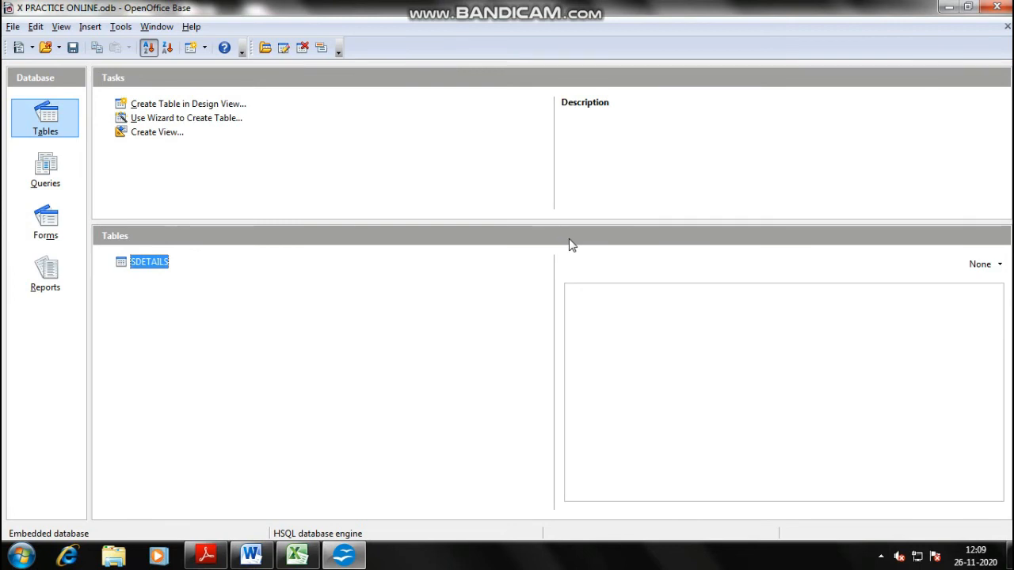
# - Open SDETAILS to confirm the RAVI and RAJ records, close it, and return to Adobe Reader
pyautogui.doubleClick(143, 262)
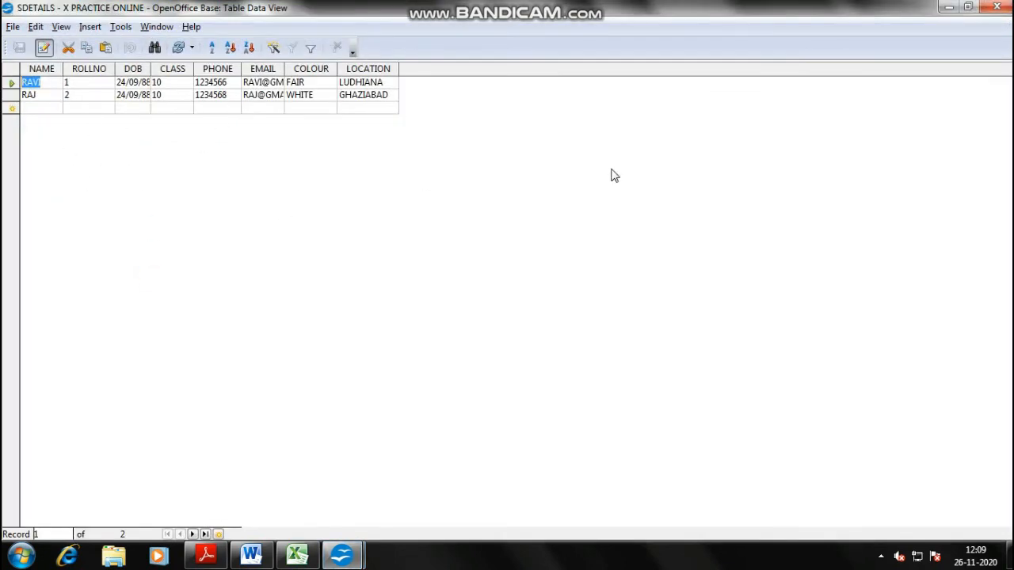
pyautogui.hotkey('alt', 'F4')
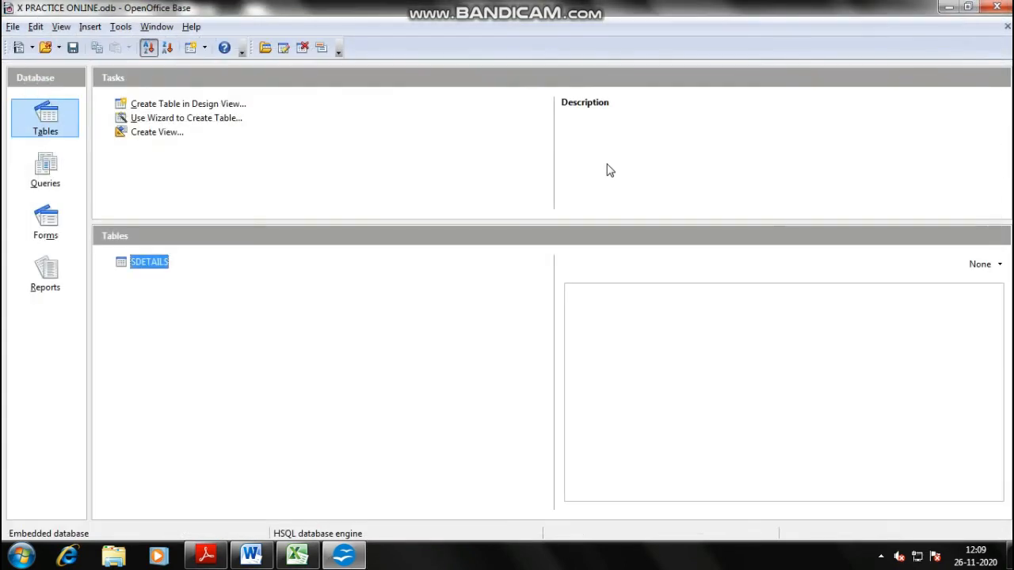
pyautogui.click(330, 320)
pyautogui.hotkey('alt', 'Tab')
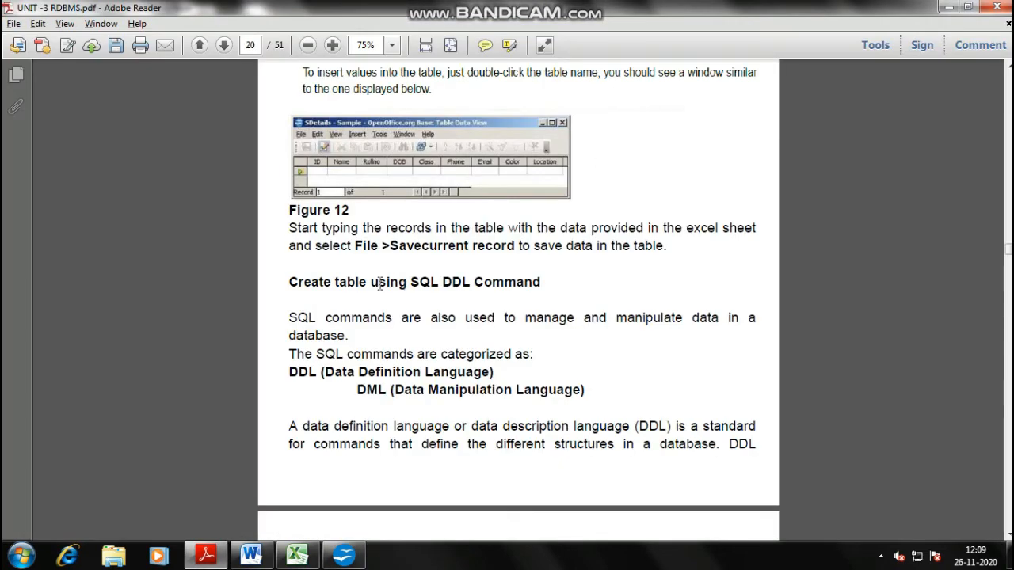
# - Scroll through the 'Create table using SQL DDL Command' section, briefly checking the Base window
pyautogui.moveTo(290, 283); pyautogui.dragTo(537, 290)
pyautogui.click(545, 327)
pyautogui.scroll(-3, 544, 327)
pyautogui.moveTo(391, 283); pyautogui.dragTo(626, 276)
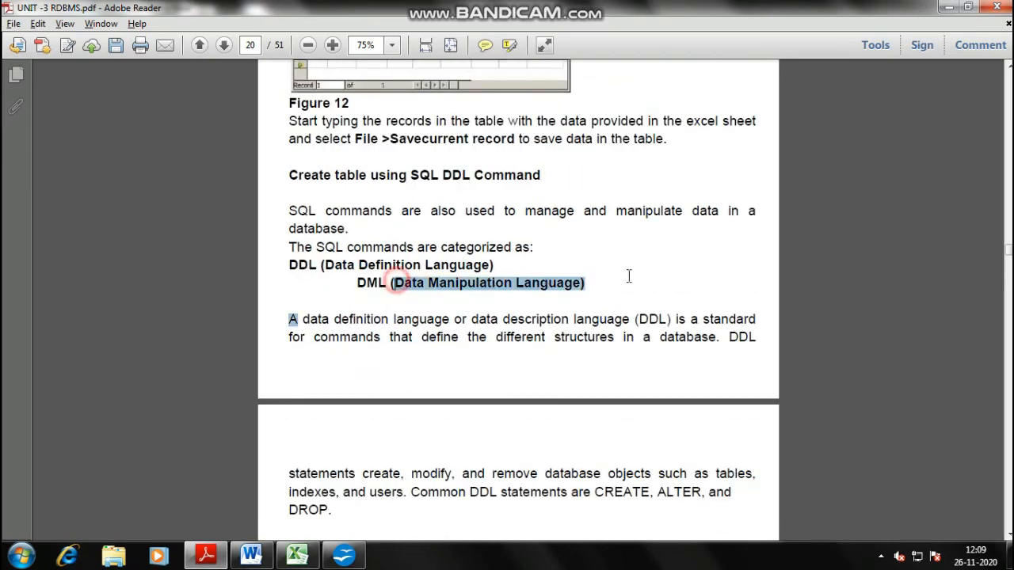
pyautogui.click(639, 277)
pyautogui.scroll(-1, 643, 282)
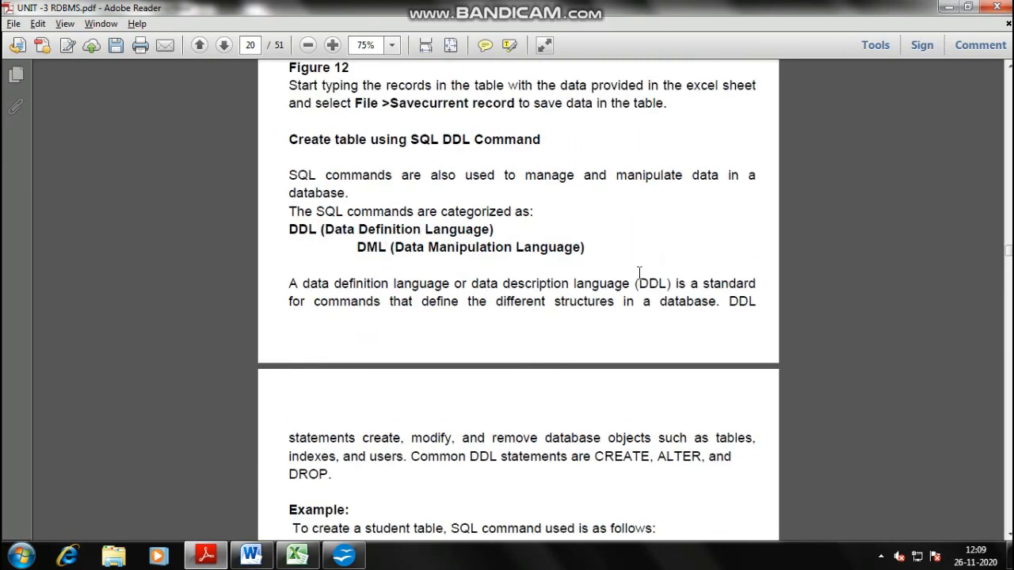
pyautogui.hotkey('alt', 'Tab')
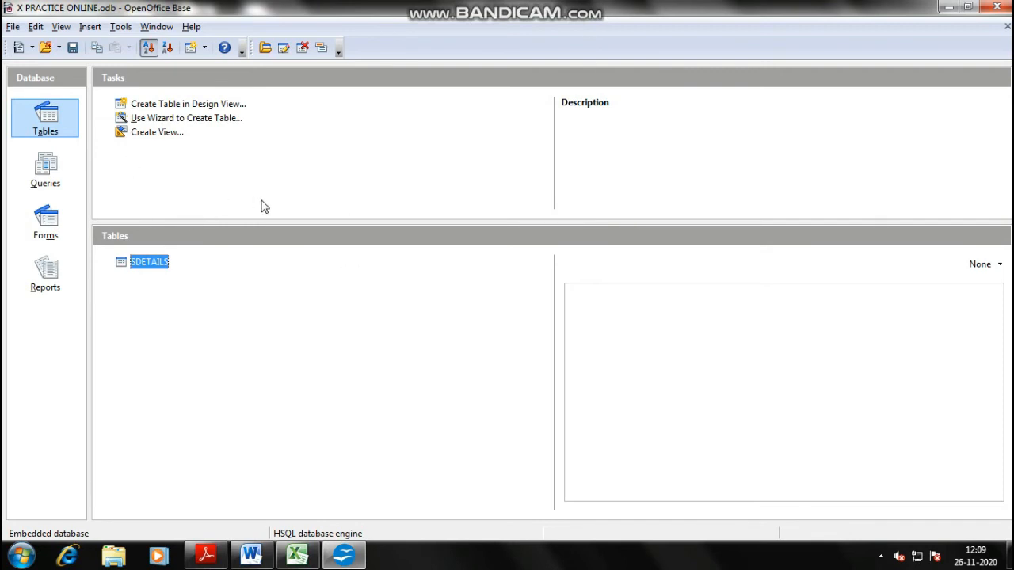
pyautogui.hotkey('alt', 'Tab')
# - Change options from Adobe Reader's menu bar
pyautogui.click(483, 242)
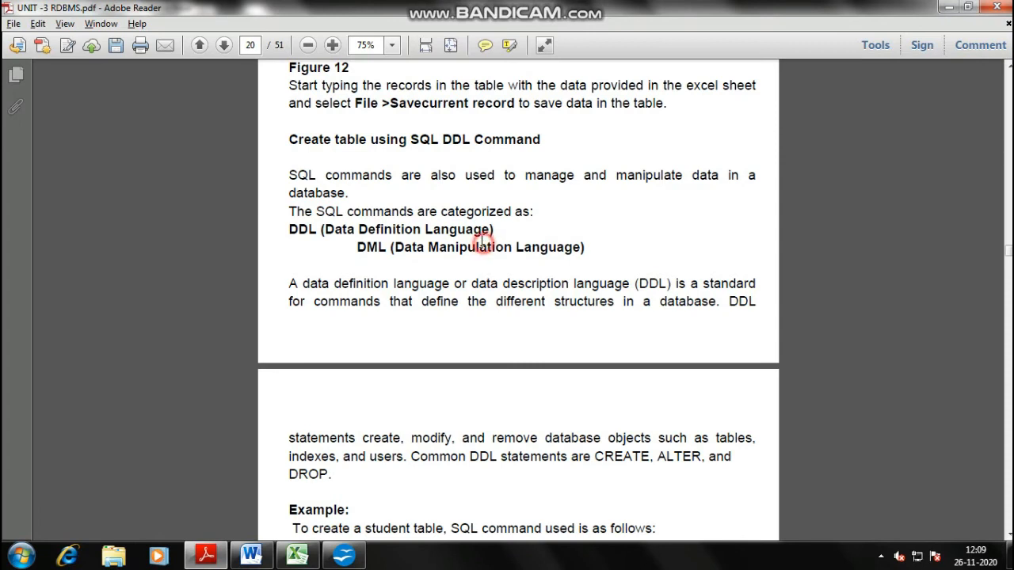
pyautogui.moveTo(547, 17)
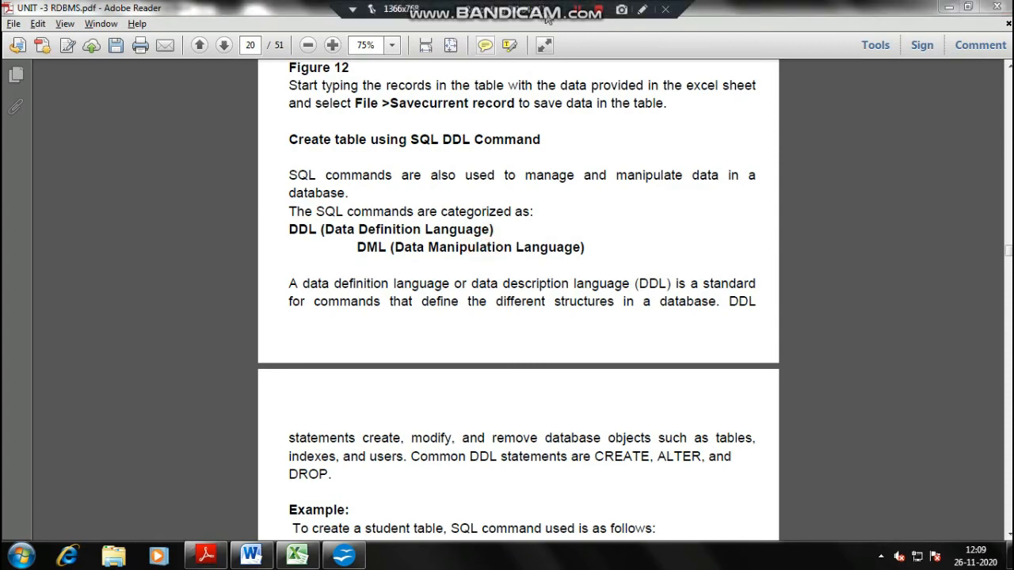
pyautogui.click(587, 219)
pyautogui.click(595, 246)
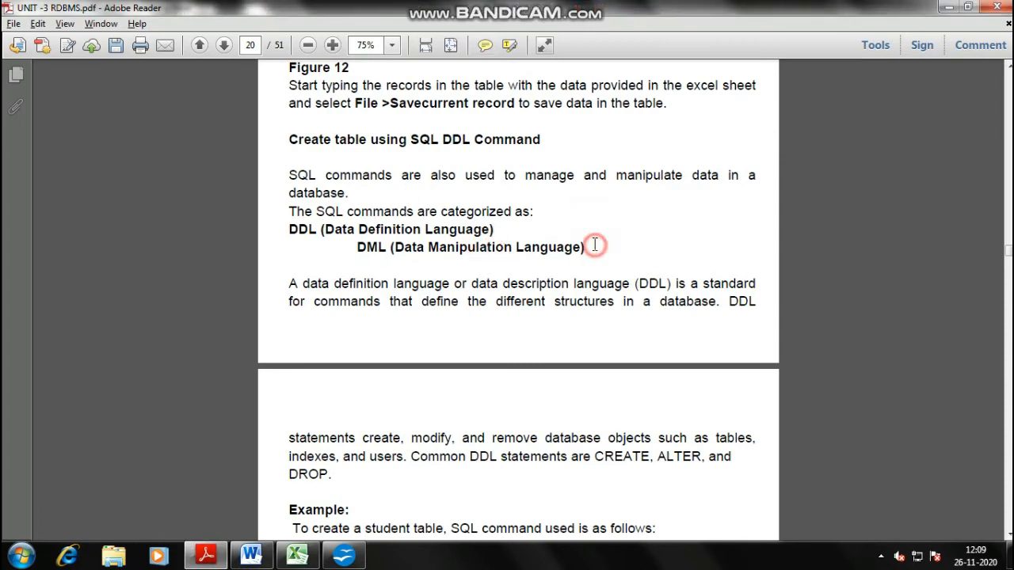
pyautogui.click(514, 180)
pyautogui.click(587, 216)
# - Highlight 'SQL commands are also used to manage and manipulate data in a database' in yellow
pyautogui.moveTo(290, 175); pyautogui.dragTo(341, 200)
pyautogui.rightClick(340, 200)
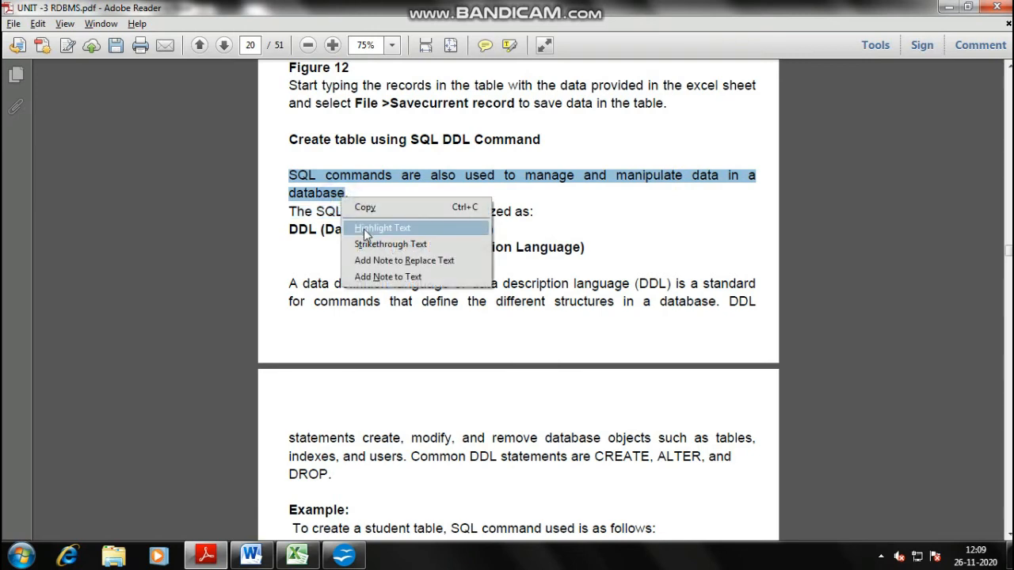
pyautogui.click(364, 226)
pyautogui.click(323, 233)
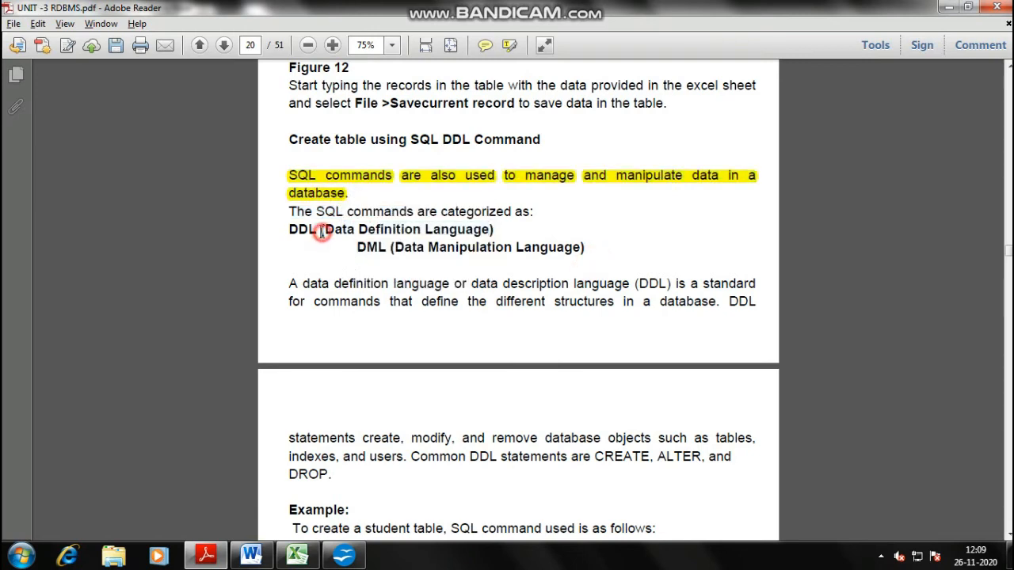
pyautogui.click(416, 247)
pyautogui.moveTo(392, 250); pyautogui.dragTo(611, 238)
pyautogui.click(610, 237)
pyautogui.scroll(-2, 472, 347)
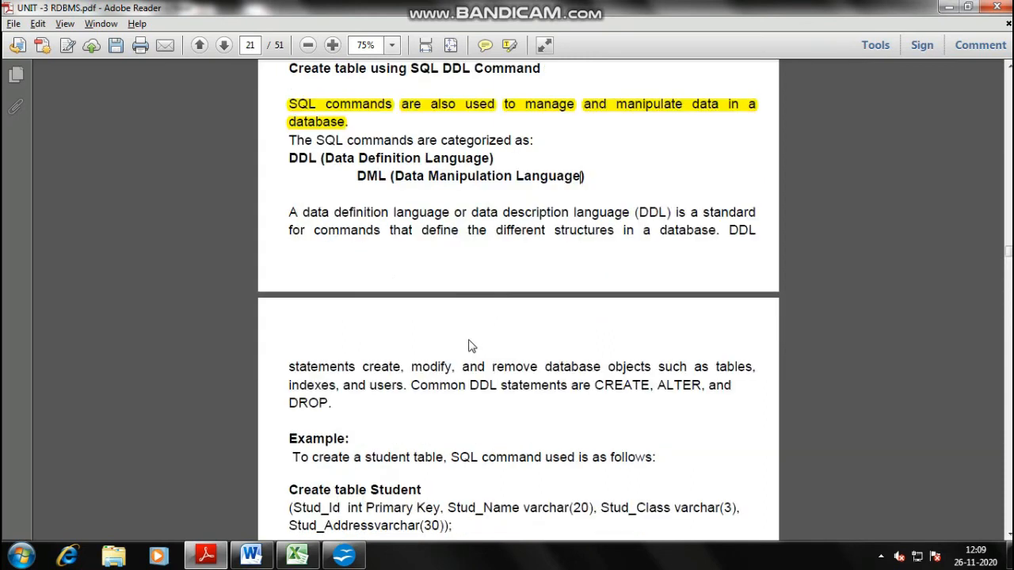